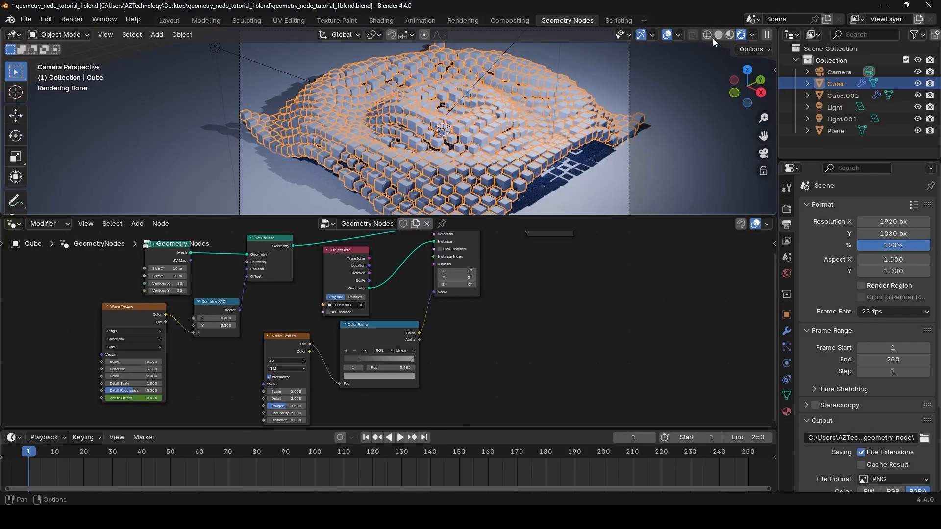
Step: Play the finished cube wave animation and preview it in the solid, wireframe, material preview and rendered shading modes
key("space")
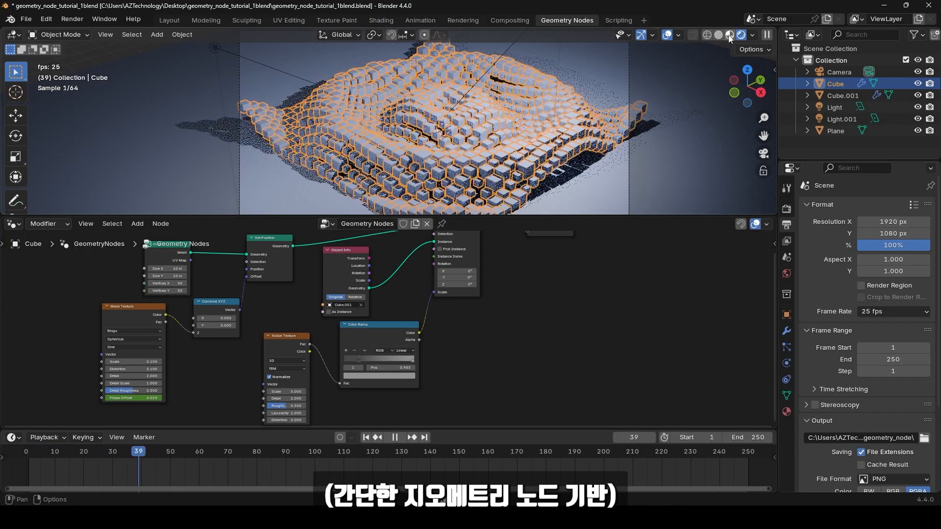
left_click(731, 38)
left_click(732, 36)
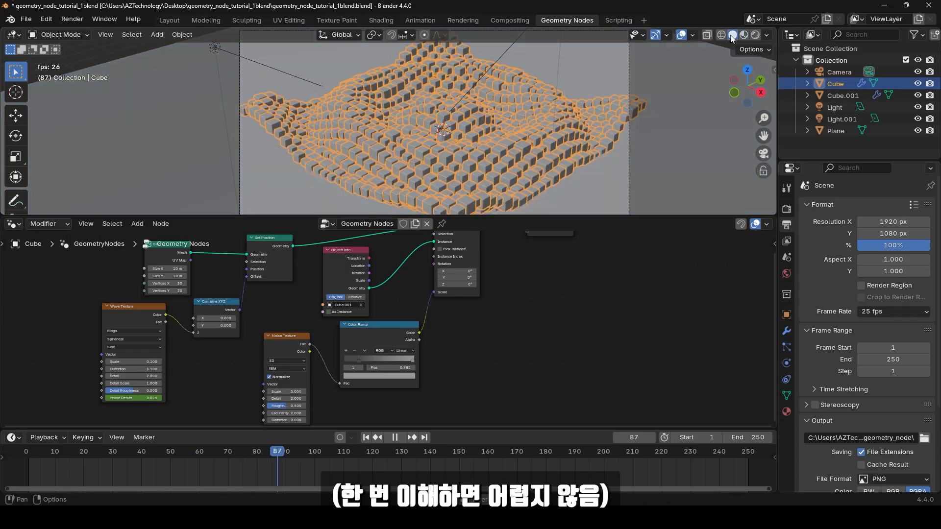
left_click(722, 35)
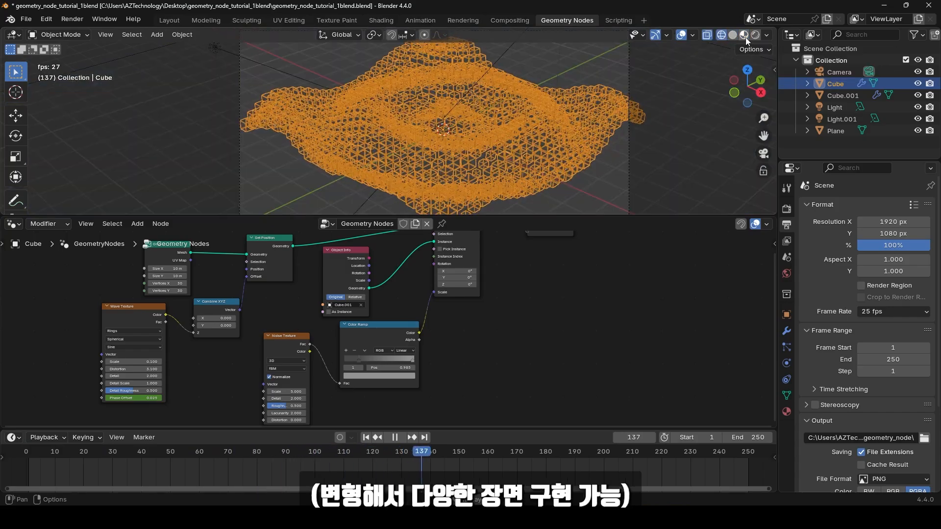
left_click(745, 36)
left_click(755, 35)
mouse_move(129, 362)
left_mouse_down()
mouse_move(147, 362)
mouse_move(127, 362)
left_mouse_up()
mouse_move(403, 289)
left_mouse_down()
mouse_move(403, 272)
mouse_move(403, 318)
mouse_move(403, 296)
left_mouse_up()
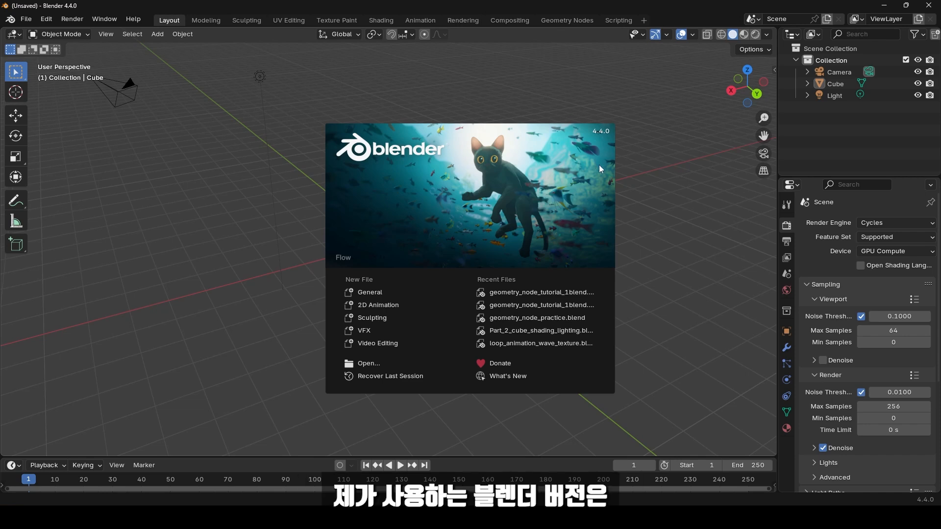
Step: Open the Geometry Nodes workspace in the new scene and close the spreadsheet area so the 3D viewport fills its space
left_click(562, 178)
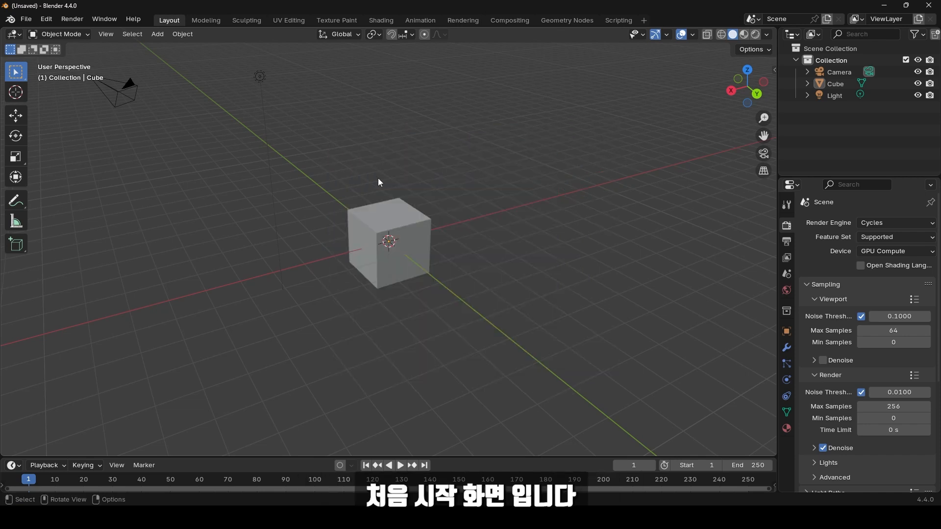
left_click(564, 20)
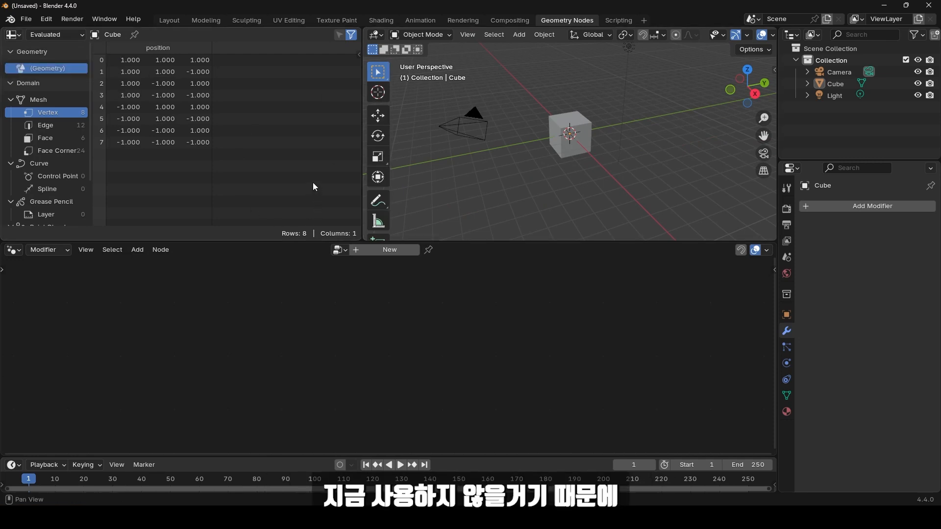
right_click(363, 119)
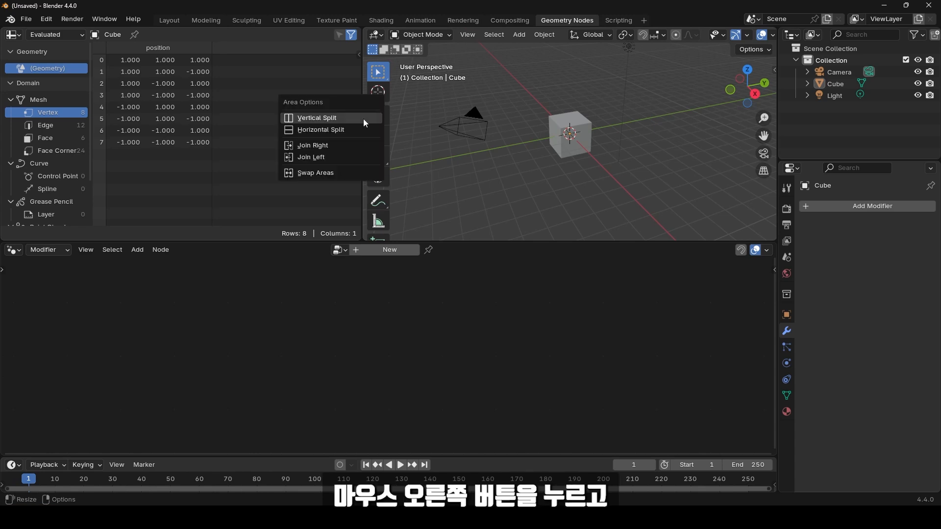
left_click(321, 158)
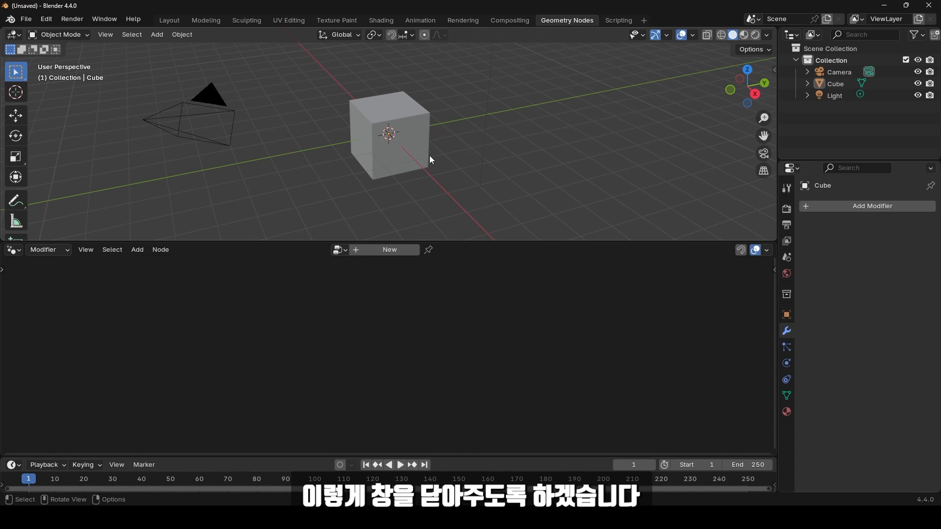
Step: Select the default cube and create a new geometry node tree on it
left_click(395, 117)
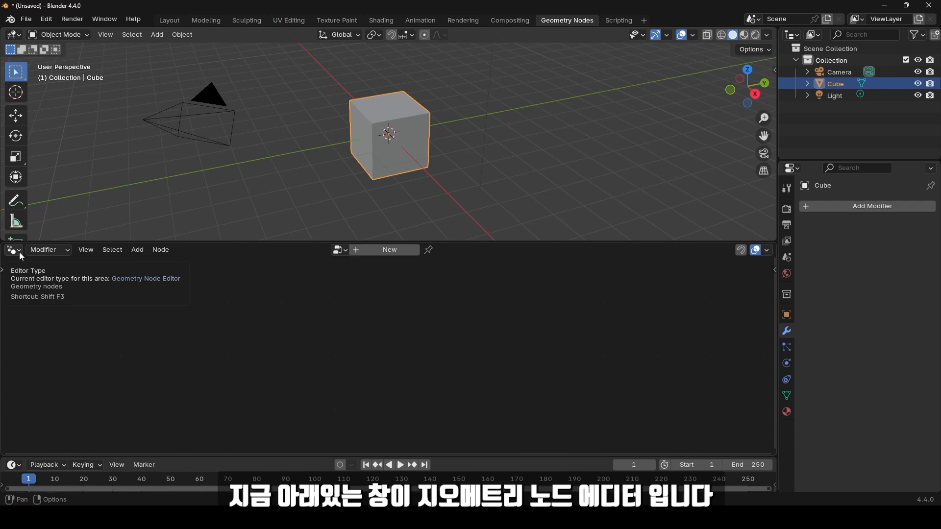
left_click(389, 250)
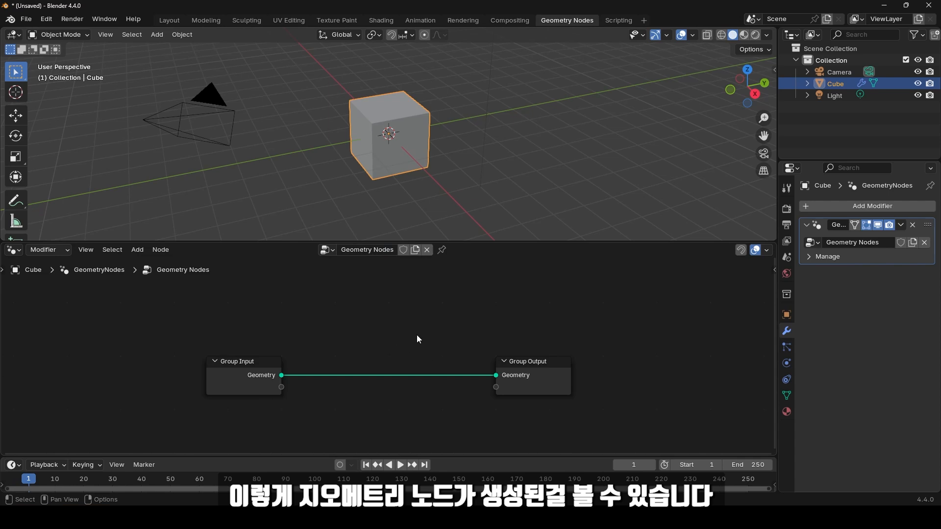
mouse_move(256, 378)
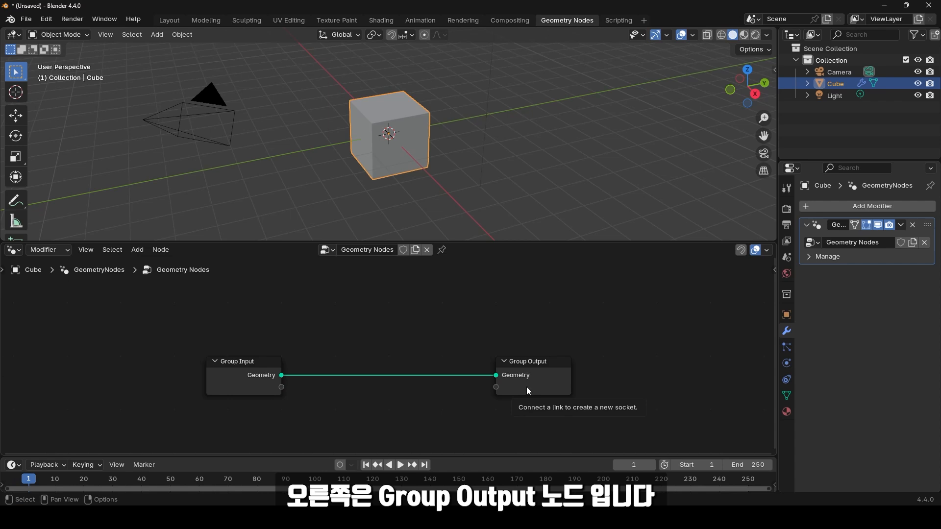
Step: Find the Grid mesh primitive through the node search and place it above the link between Group Input and Group Output
middle_click_drag(310, 352, 286, 330)
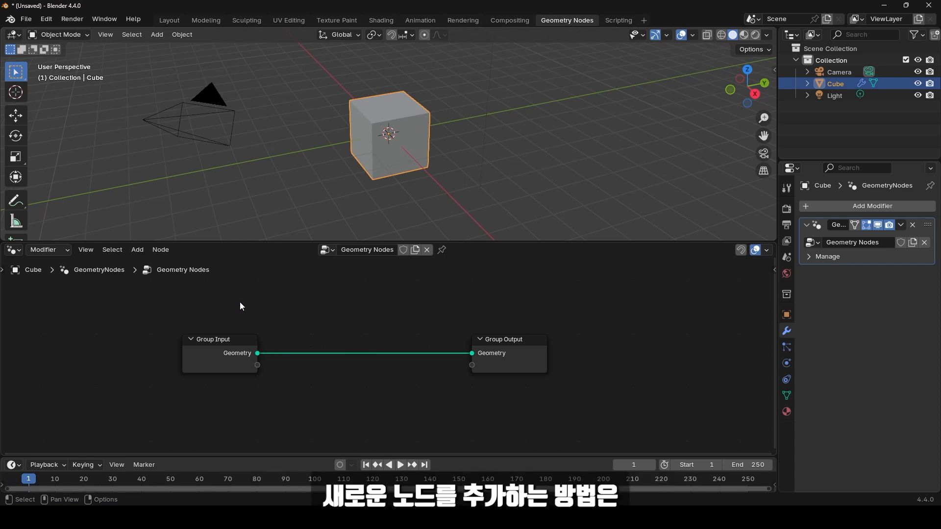
left_click(138, 250)
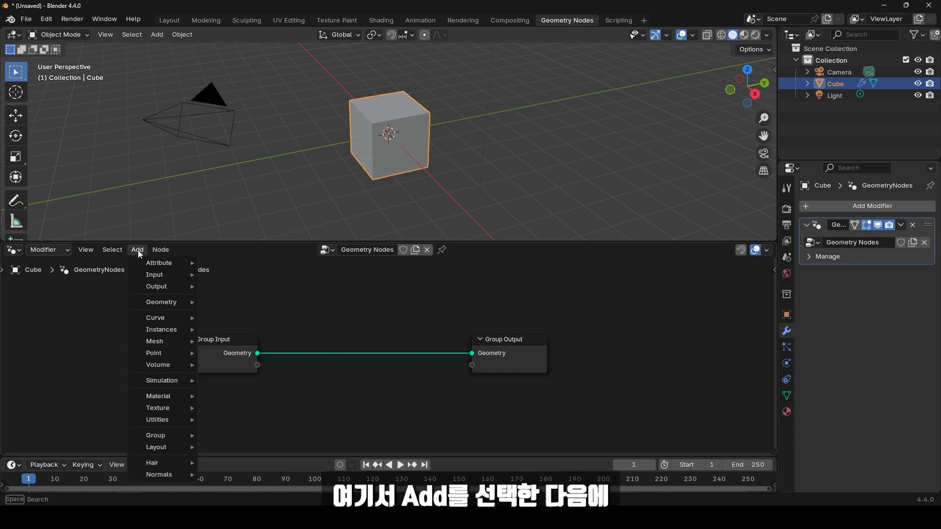
mouse_move(167, 265)
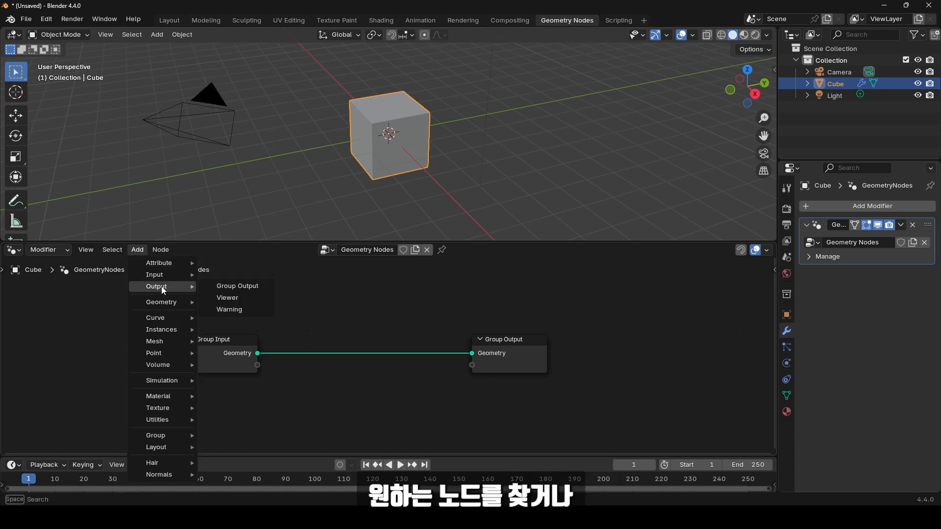
mouse_move(158, 330)
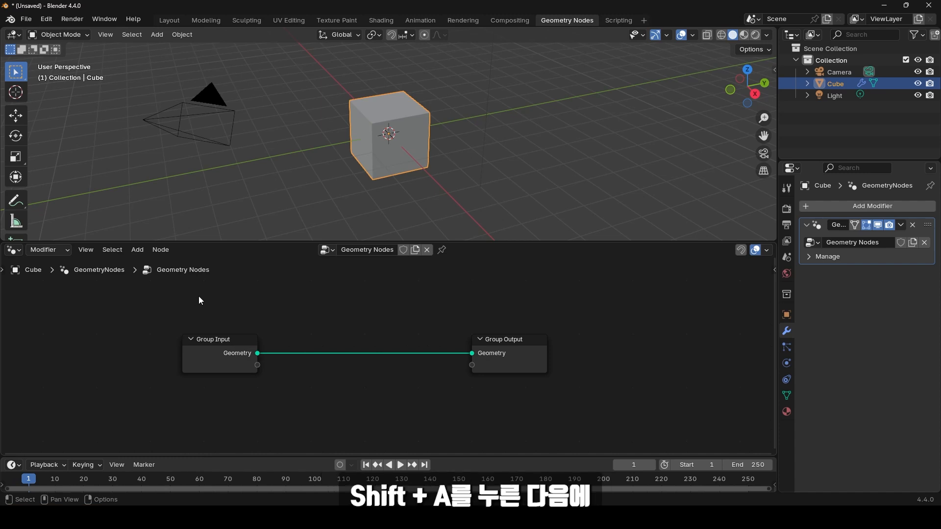
key("shift+a")
mouse_move(199, 294)
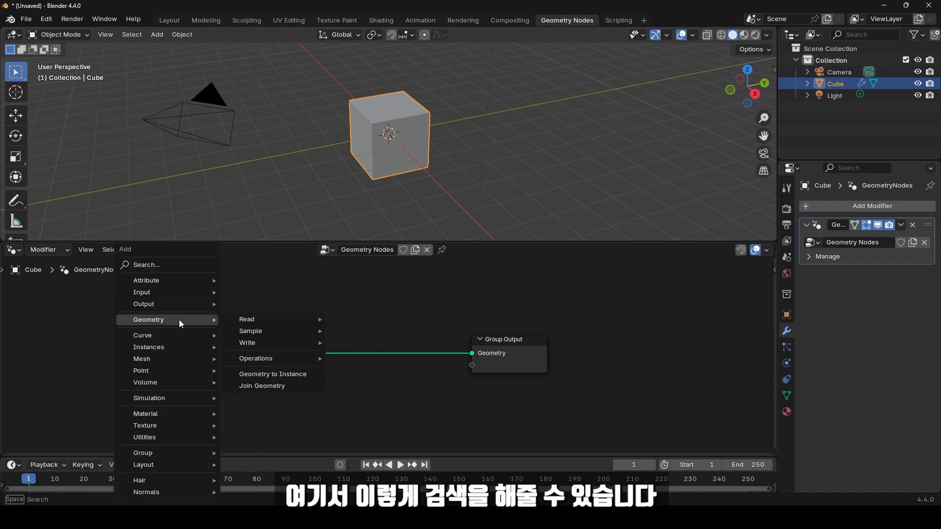
left_click(158, 267)
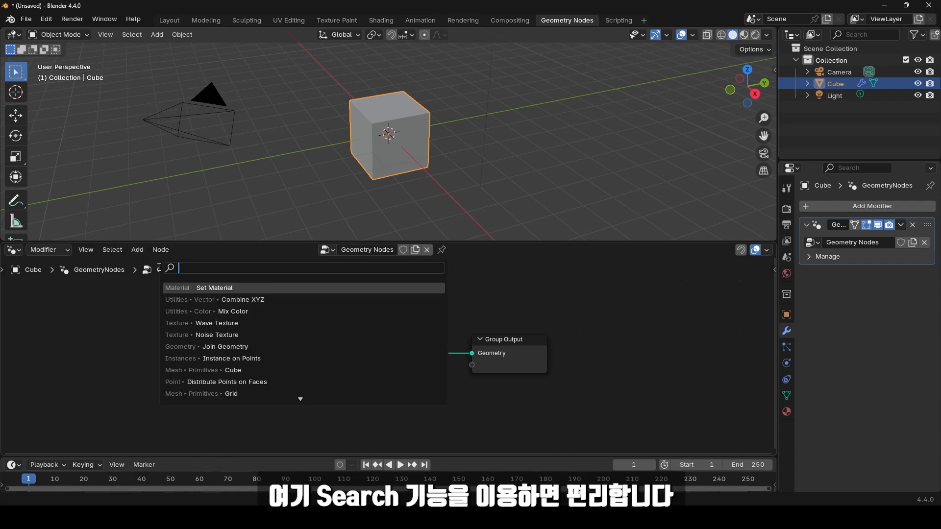
type("grid")
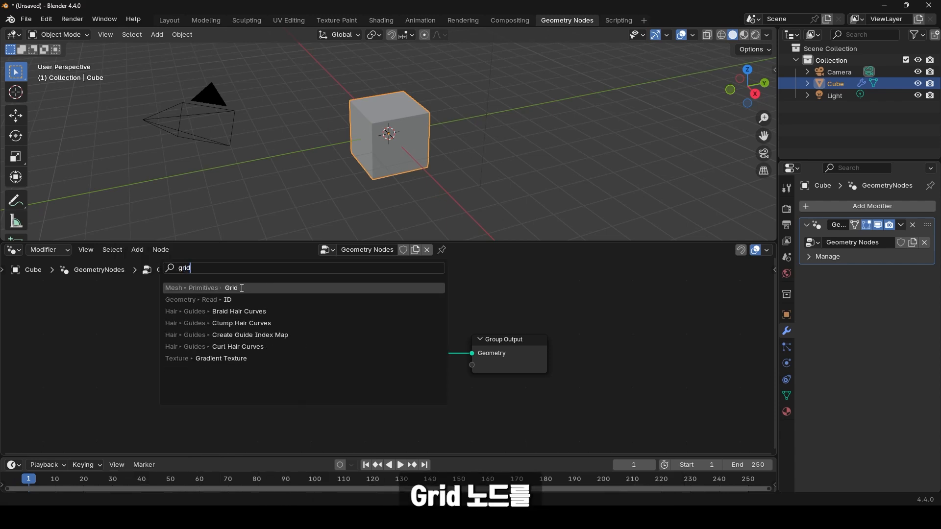
left_click(211, 286)
left_click(235, 322)
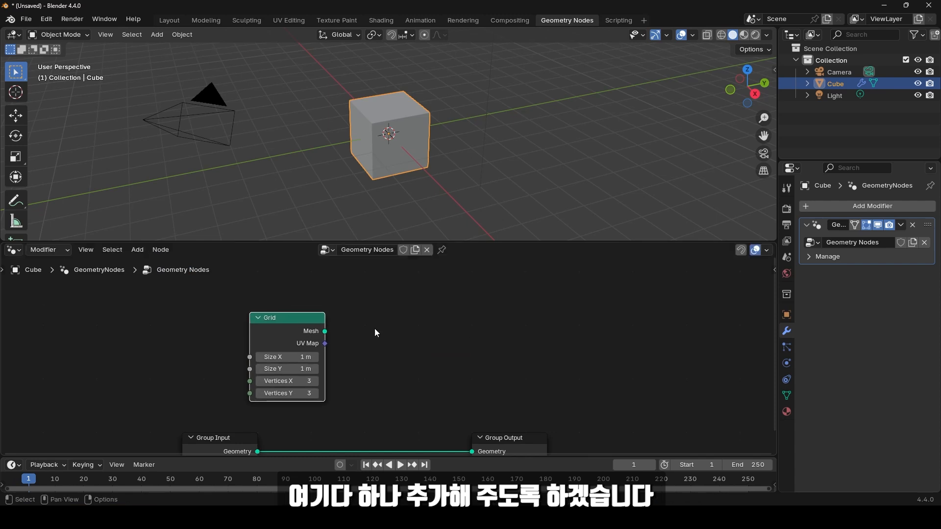
Step: Connect the Grid's Mesh output to the Group Output's Geometry input and delete the Group Input node
middle_click_drag(367, 356, 348, 319)
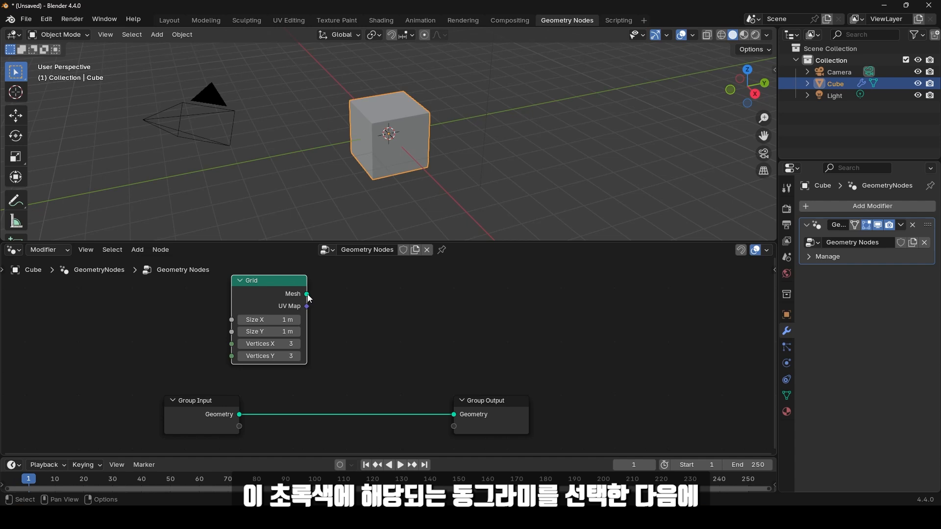
left_click_drag(307, 295, 451, 415)
middle_click_drag(375, 380, 352, 377)
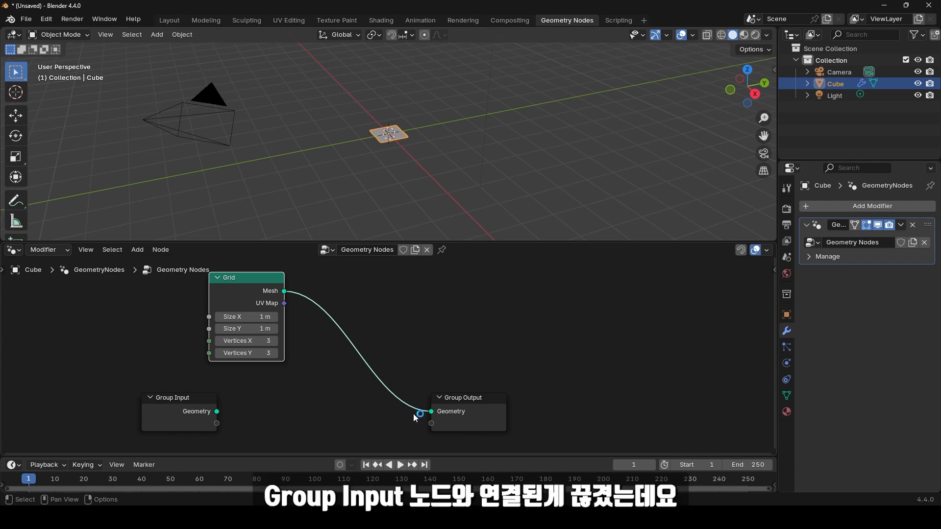
left_click(154, 412)
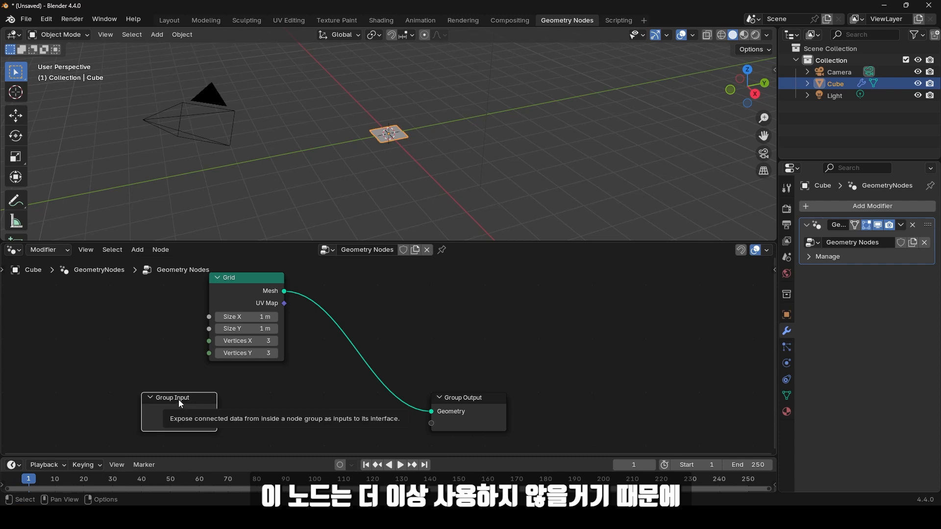
key("Delete")
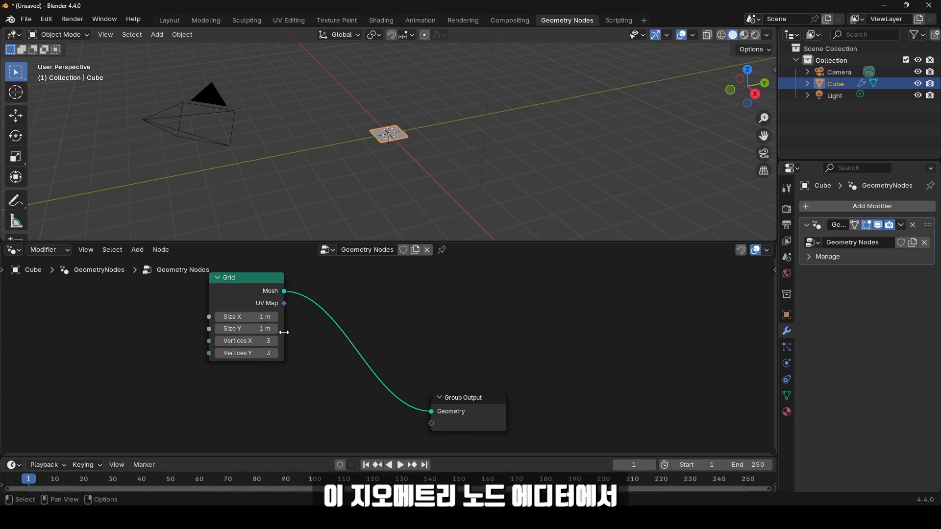
Step: Rearrange the Grid and Group Output nodes roughly level with each other, with a wide gap between them
left_click_drag(228, 287, 140, 315)
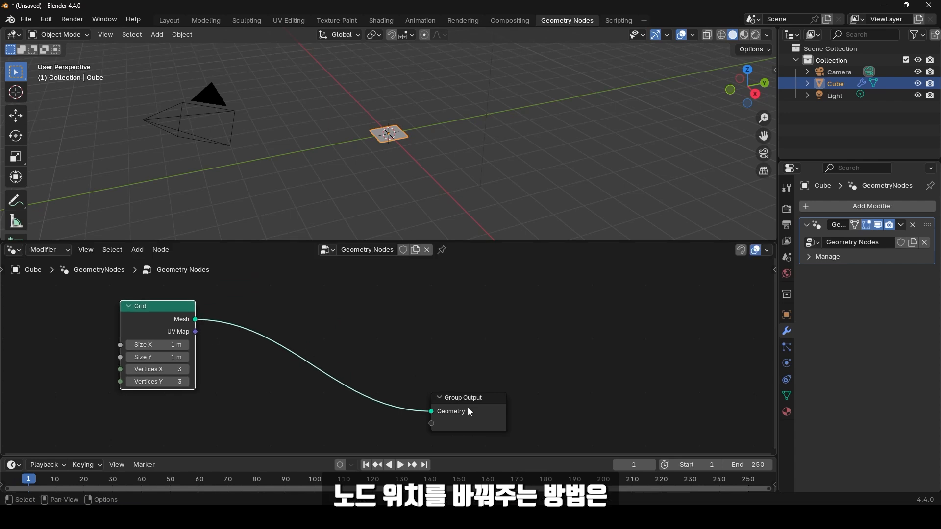
left_click_drag(474, 404, 465, 329)
left_click(366, 384)
mouse_move(159, 321)
left_mouse_down()
mouse_move(217, 324)
mouse_move(159, 326)
left_mouse_up()
left_click_drag(480, 337, 553, 327)
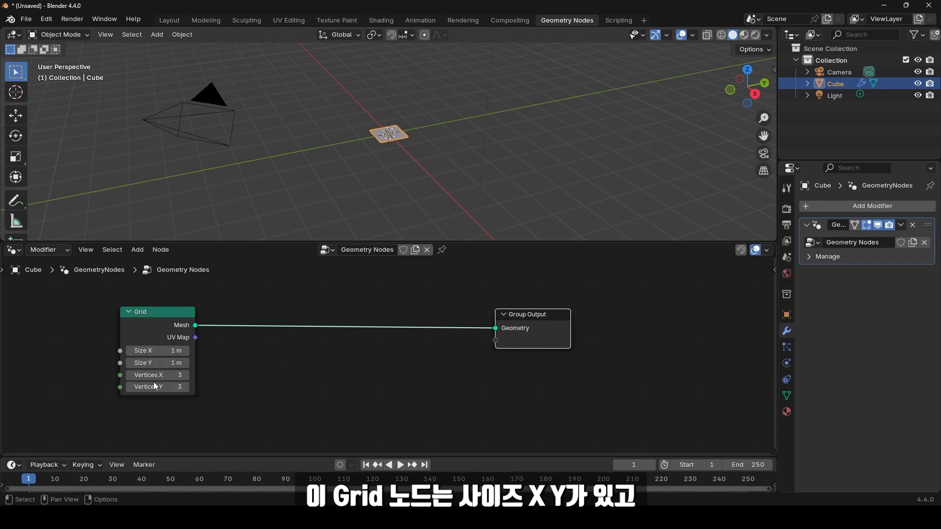
Step: Try enlarging the grid to 3 m in Size X and 2.8 m in Size Y
scroll(392, 190, "up", 4)
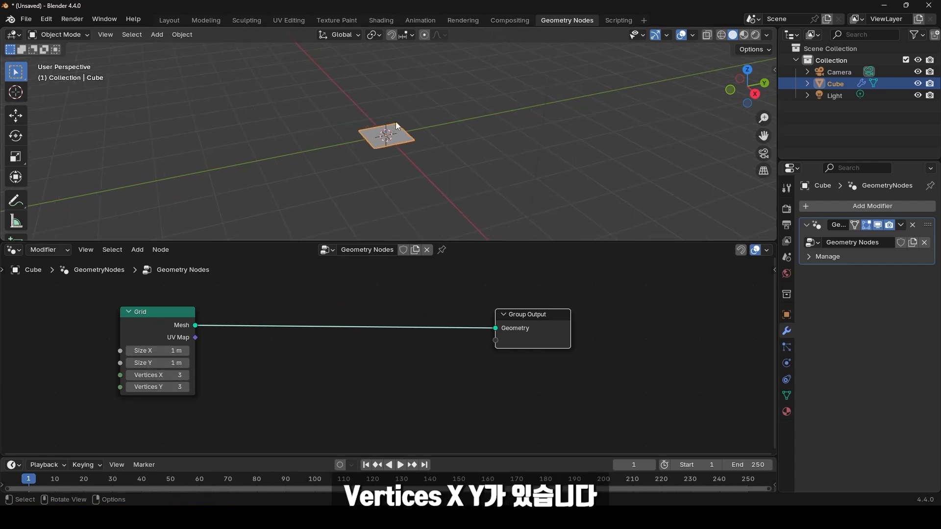
scroll(402, 148, "up", 2)
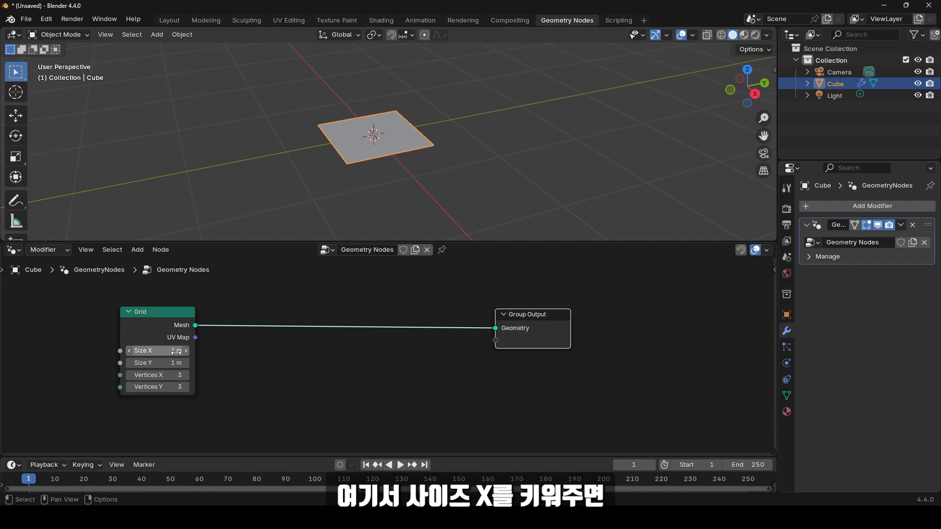
mouse_move(176, 351)
left_mouse_down()
mouse_move(209, 351)
mouse_move(179, 363)
mouse_move(188, 363)
left_mouse_up()
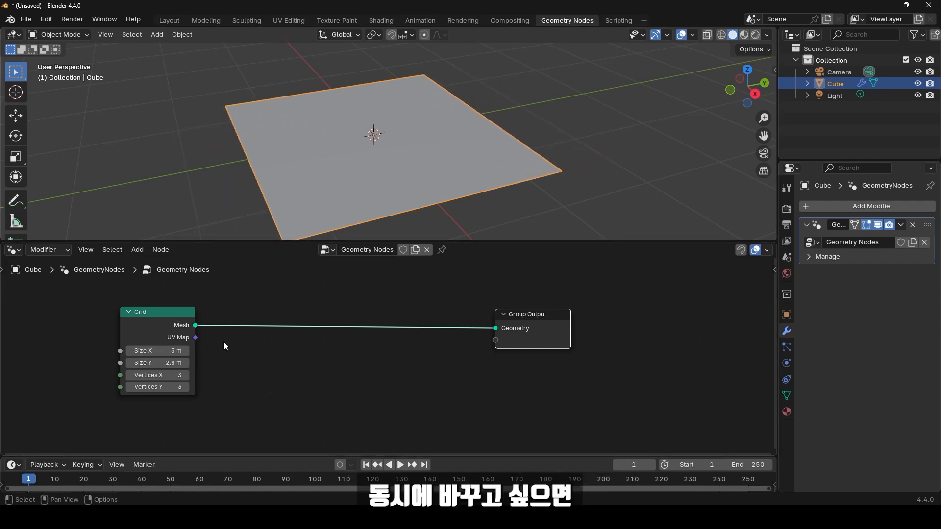
Step: Set the Grid's Size X and Size Y together to 10 m and switch the 3D viewport to wireframe shading
left_click_drag(168, 352, 132, 363)
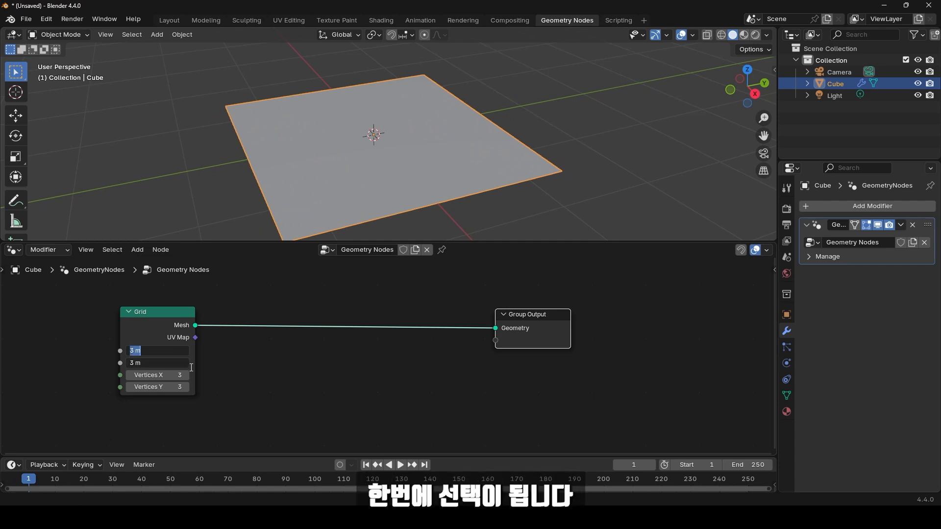
type("10")
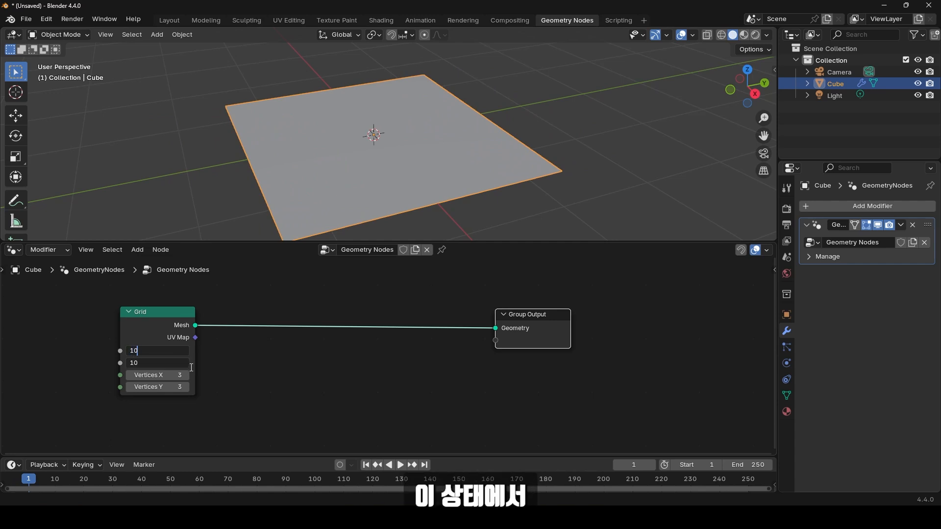
key("Return")
scroll(374, 162, "down", 8)
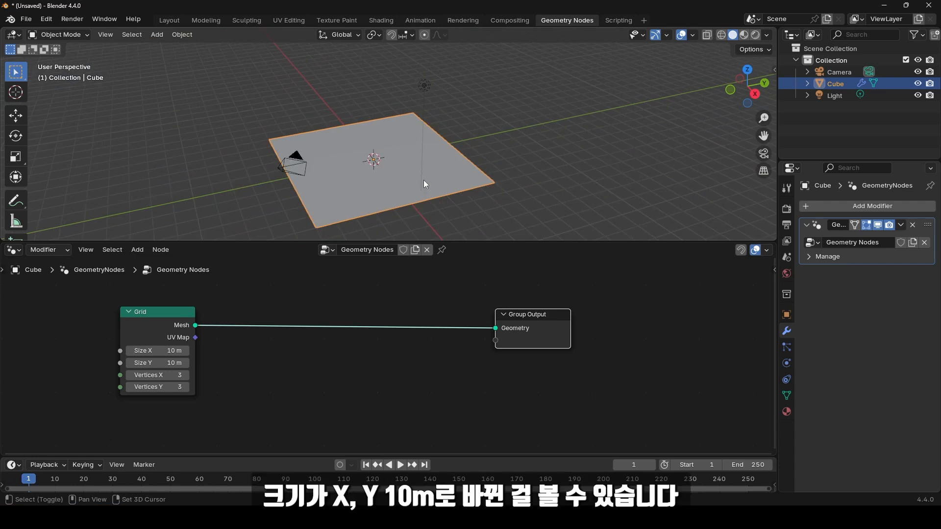
middle_click_drag(424, 180, 367, 170, "shift")
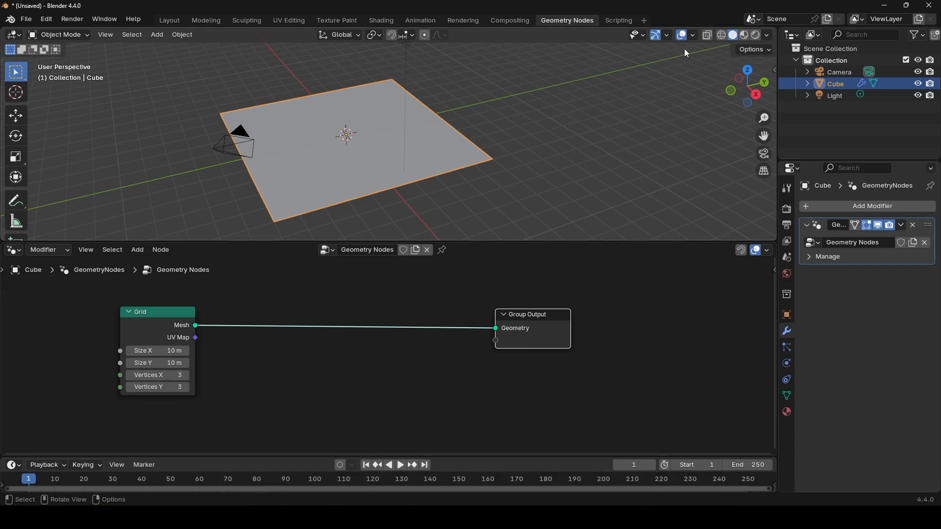
left_click(719, 36)
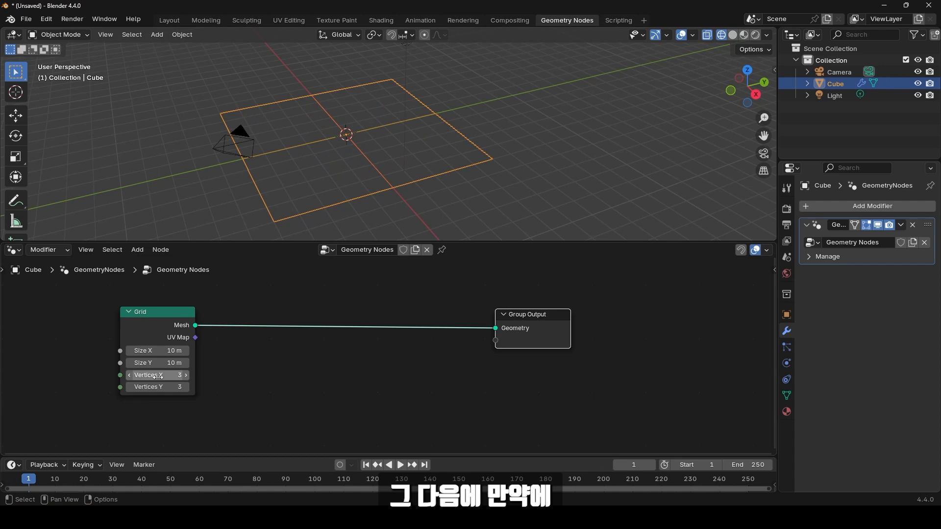
Step: Try higher vertex counts on the Grid, with Vertices X at 17, and reset Vertices X and Y to their defaults
left_click_drag(157, 376, 173, 390)
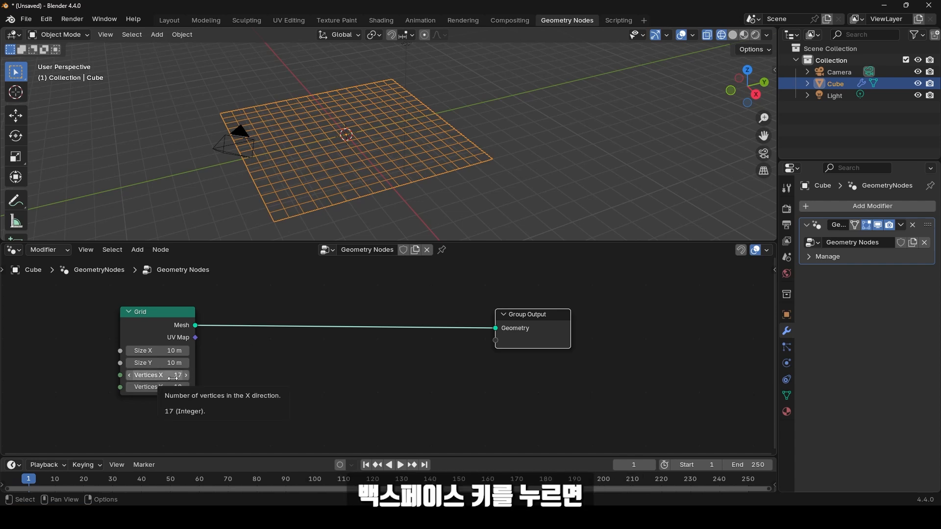
key("BackSpace")
key("BackSpace")
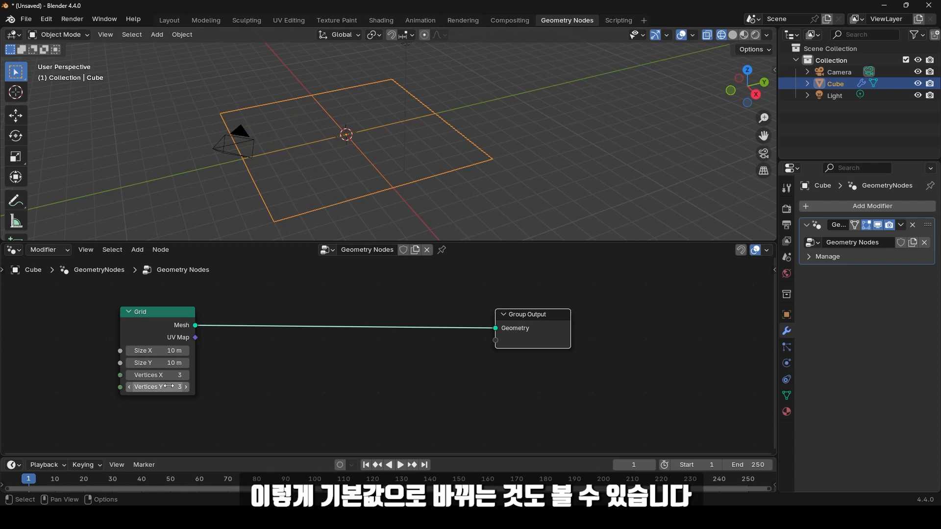
Step: Set the Grid's Vertices X and Vertices Y together to 30
left_click_drag(181, 374, 181, 387)
type("30")
key("Return")
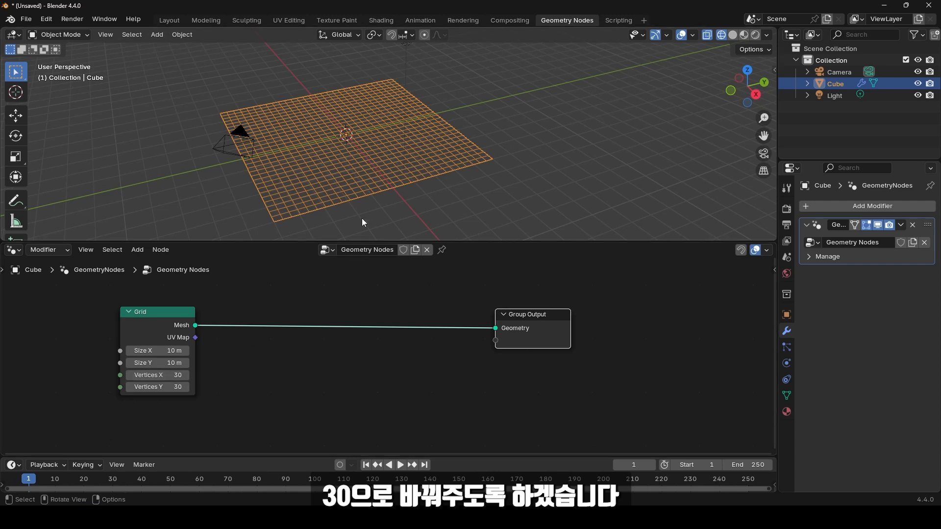
middle_click_drag(350, 196, 360, 202)
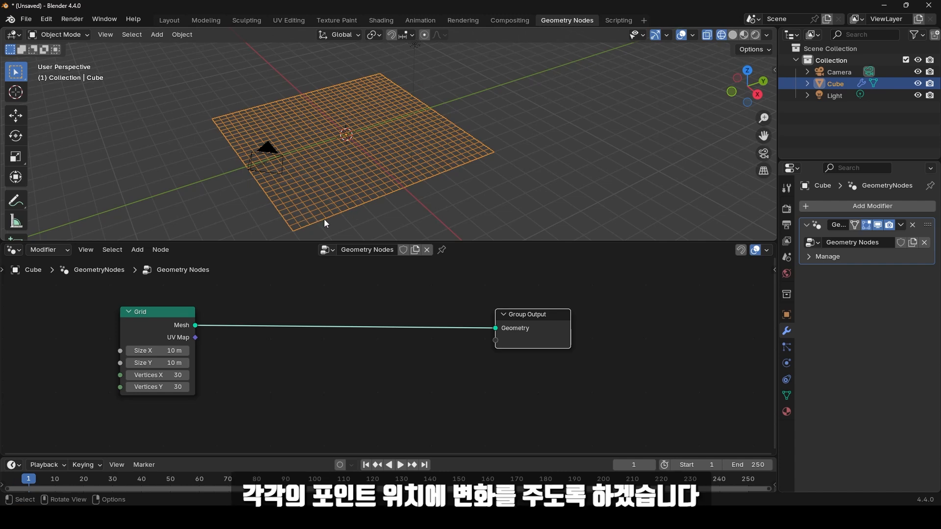
Step: Insert a Set Position node between Grid and Group Output and set its Offset to X -0.7 m, Y 0.1 m, Z 0.8 m
left_click(314, 298)
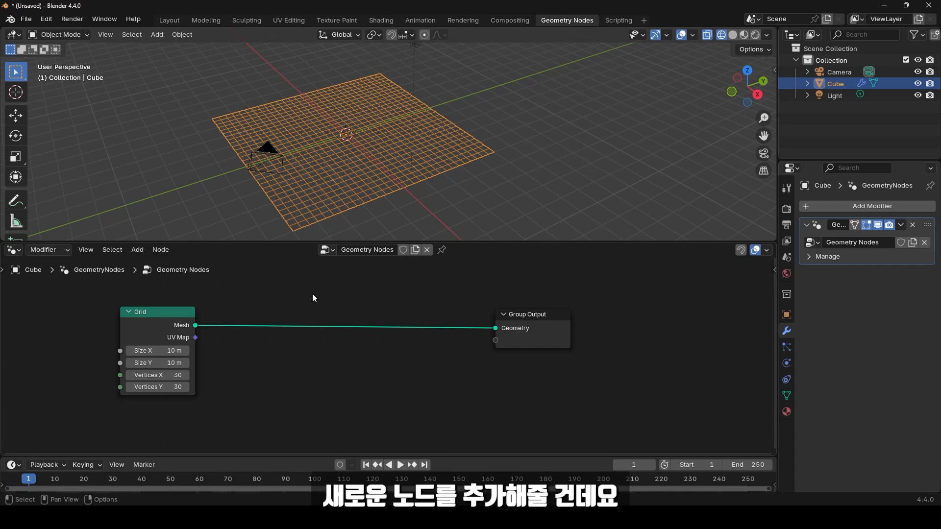
key("shift+a")
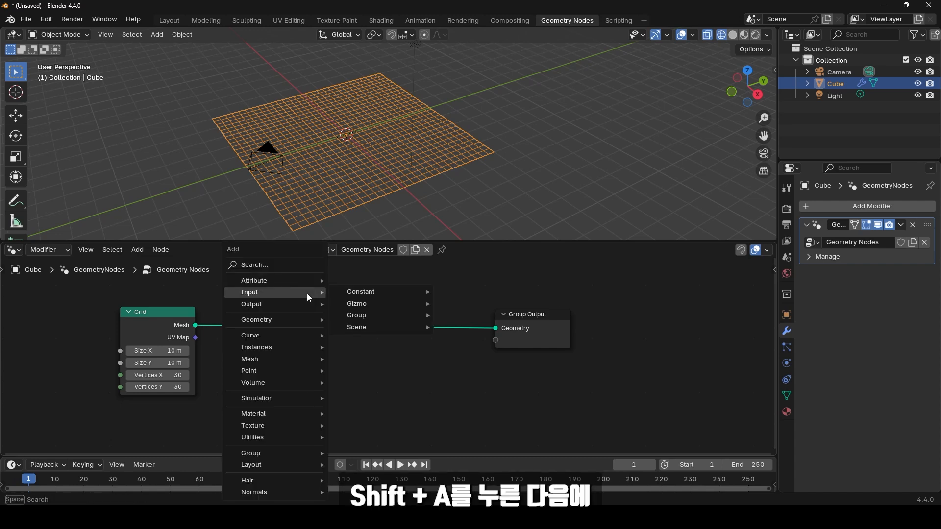
left_click(266, 267)
type("set")
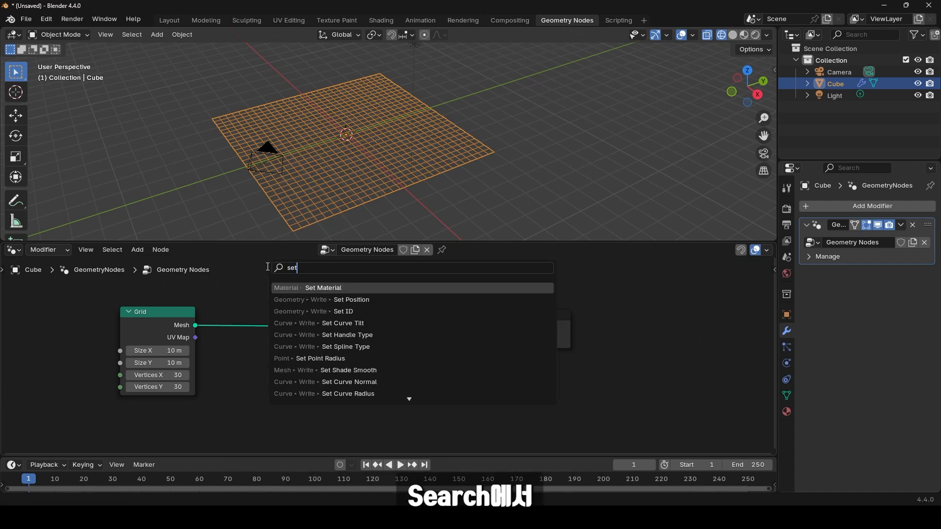
left_click(380, 299)
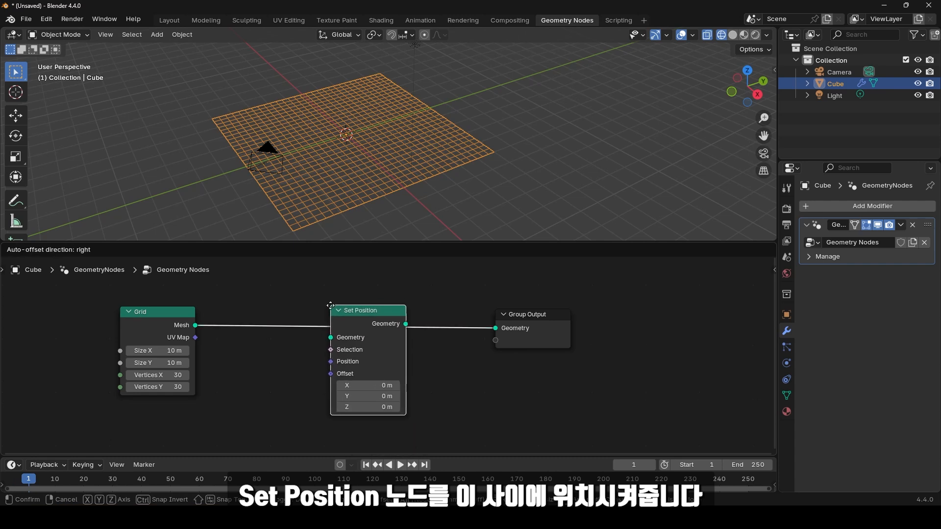
left_click(333, 300)
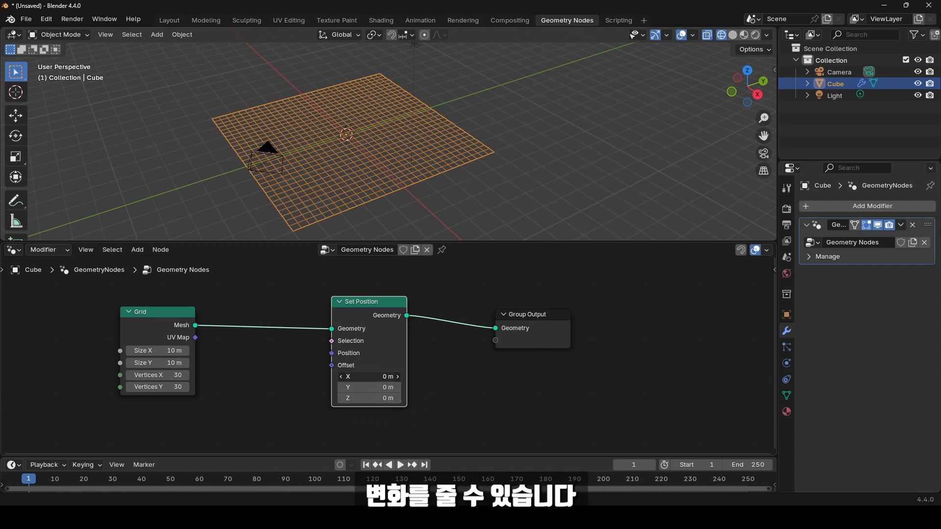
left_click_drag(365, 376, 370, 396)
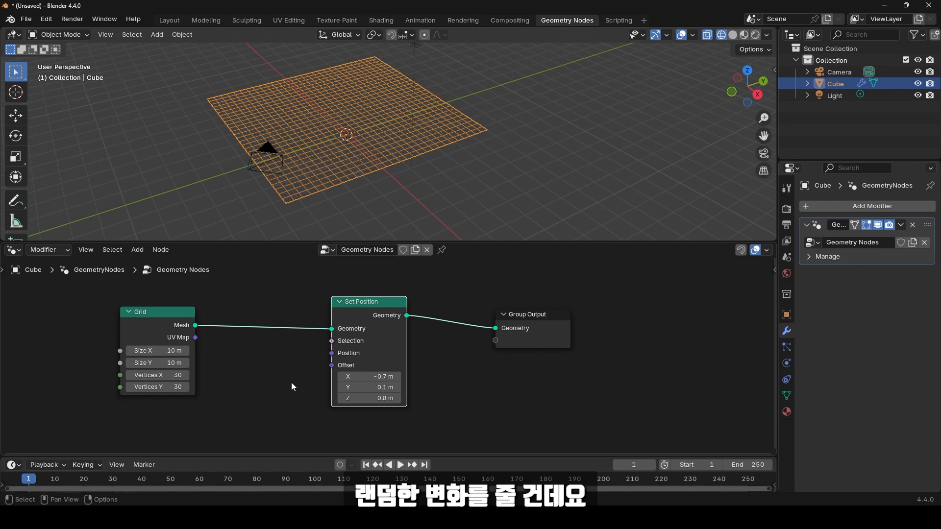
Step: Add a Wave Texture node and place it just below the Grid node
middle_click_drag(291, 382, 283, 354)
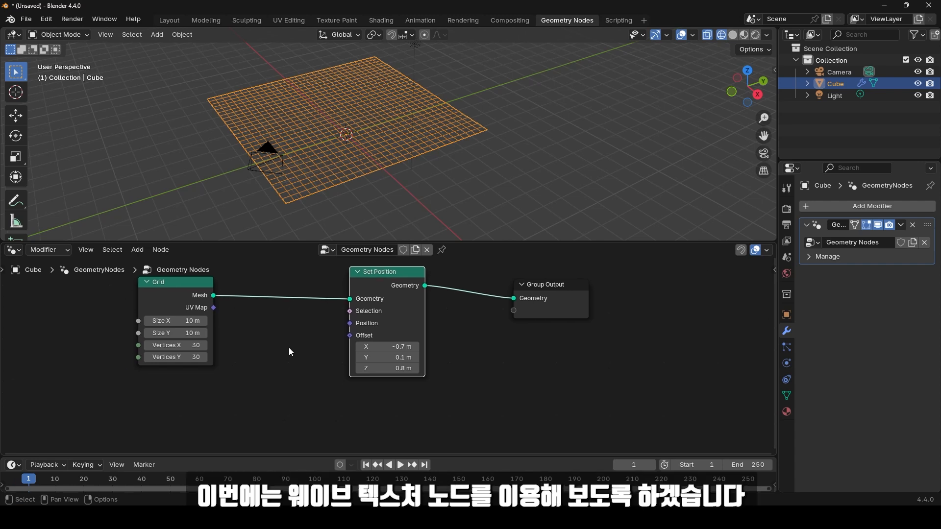
left_click(261, 333)
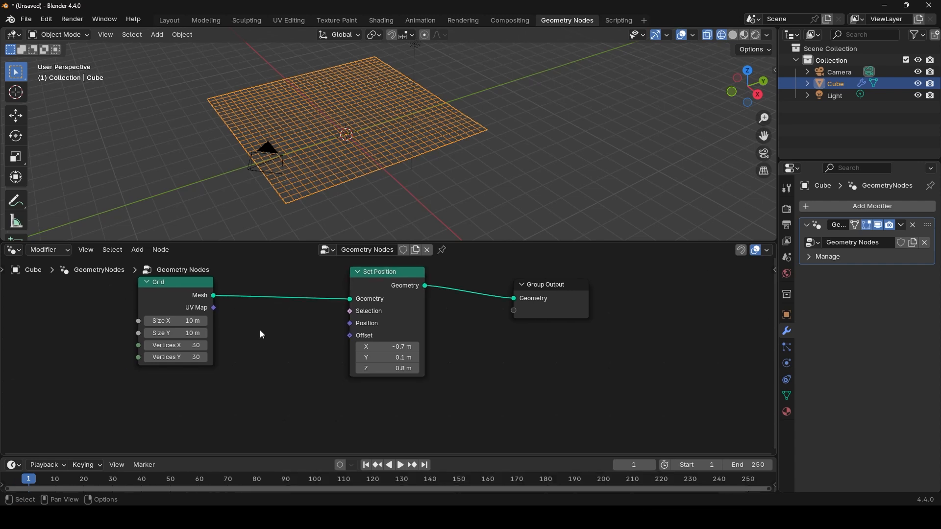
key("shift+a")
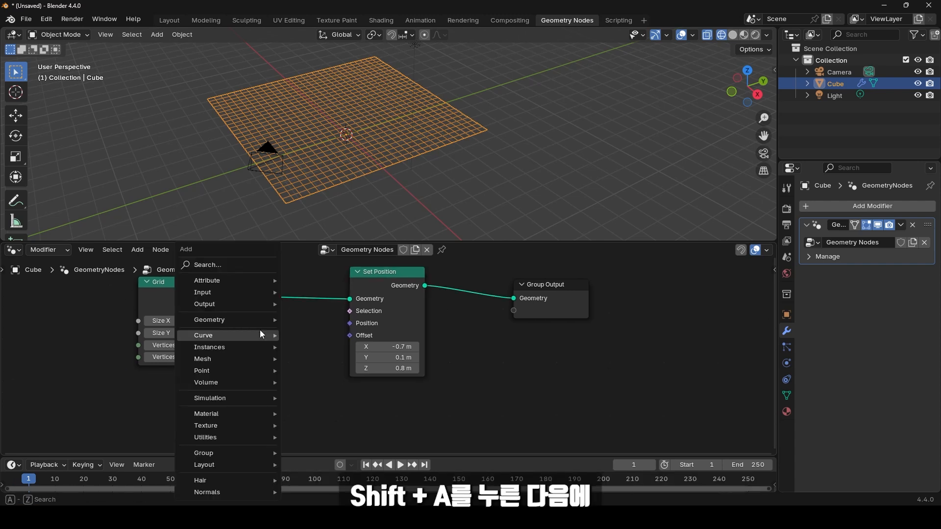
left_click(229, 266)
type("wave")
left_click(301, 287)
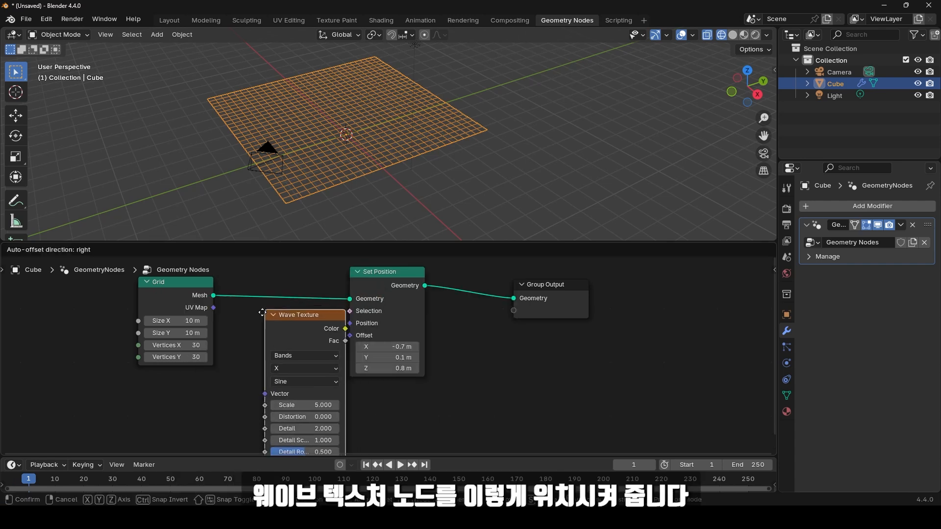
left_click(129, 375)
Step: Connect the Wave Texture's Color output to the Offset input of the Set Position node
middle_click_drag(273, 386, 220, 328)
scroll(291, 352, "down", 3)
middle_click_drag(291, 351, 329, 362)
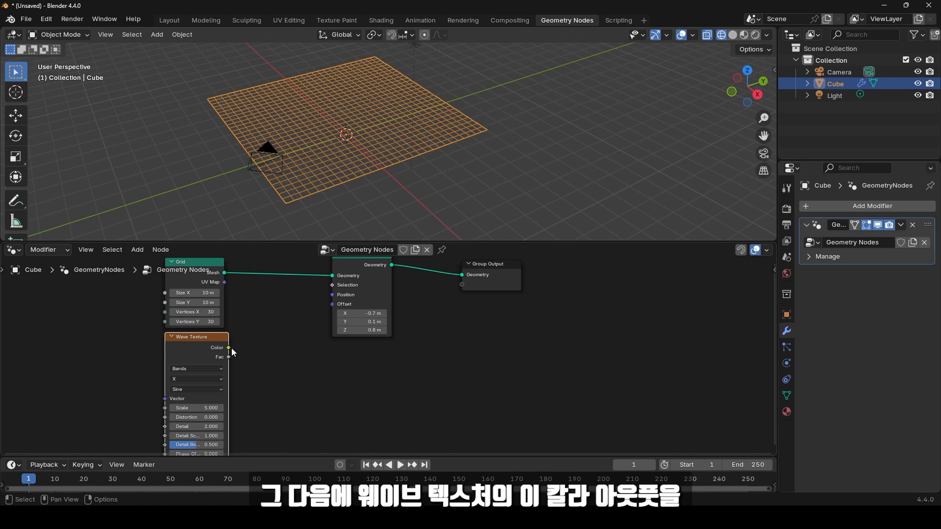
left_click_drag(229, 348, 333, 303)
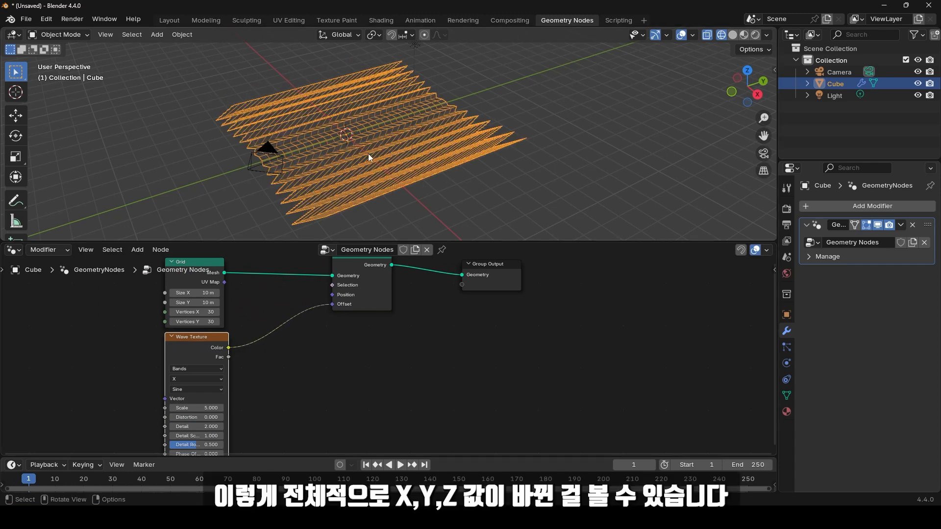
mouse_move(368, 154)
middle_mouse_down()
mouse_move(448, 141)
mouse_move(375, 174)
mouse_move(460, 119)
middle_mouse_up()
scroll(261, 376, "up", 2)
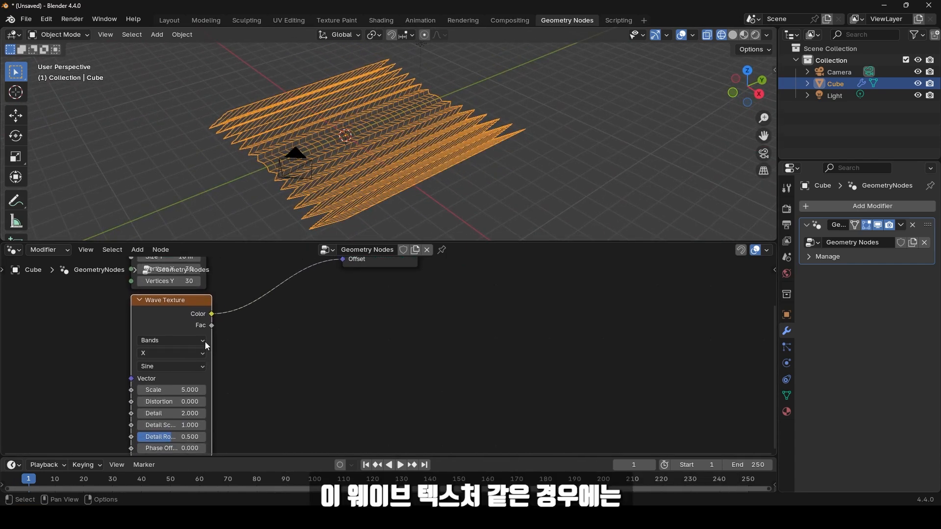
Step: Set the Wave Texture to Rings with Spherical direction and reduce its Scale to 0.140
left_click(180, 342)
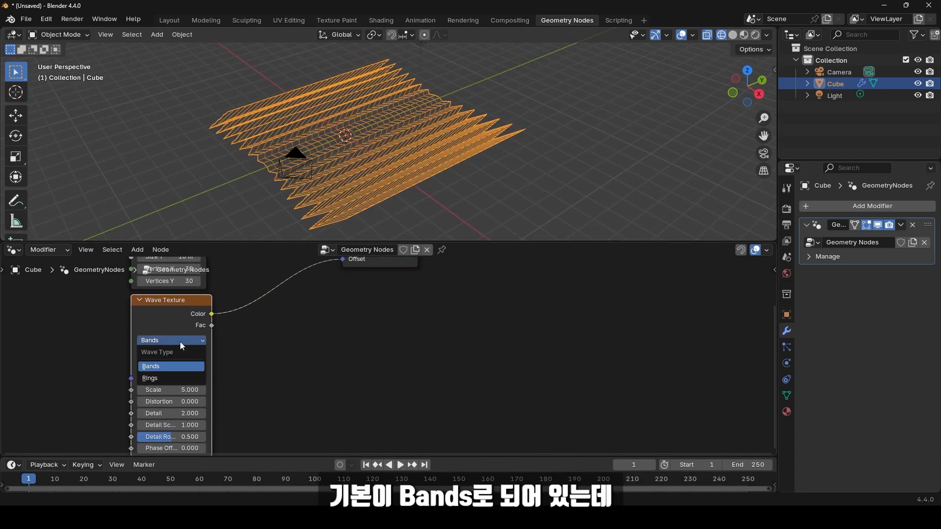
left_click(163, 377)
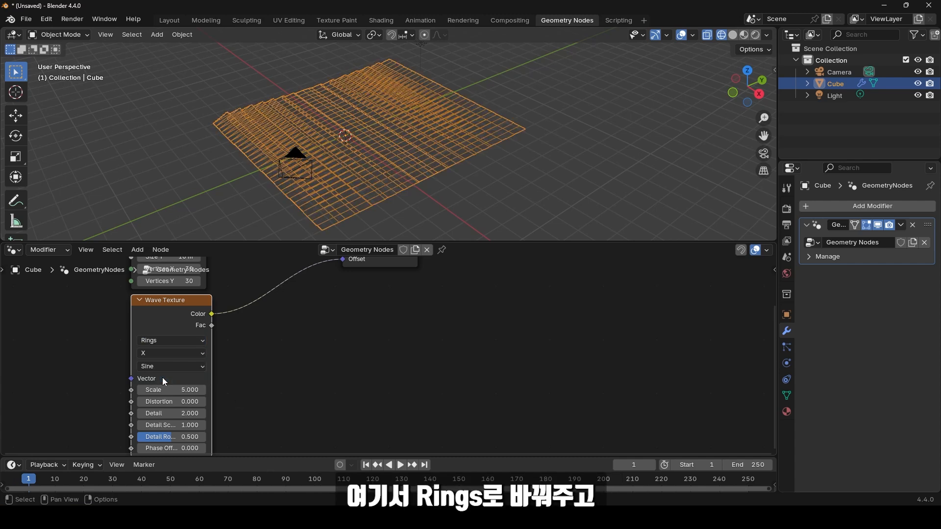
left_click(166, 352)
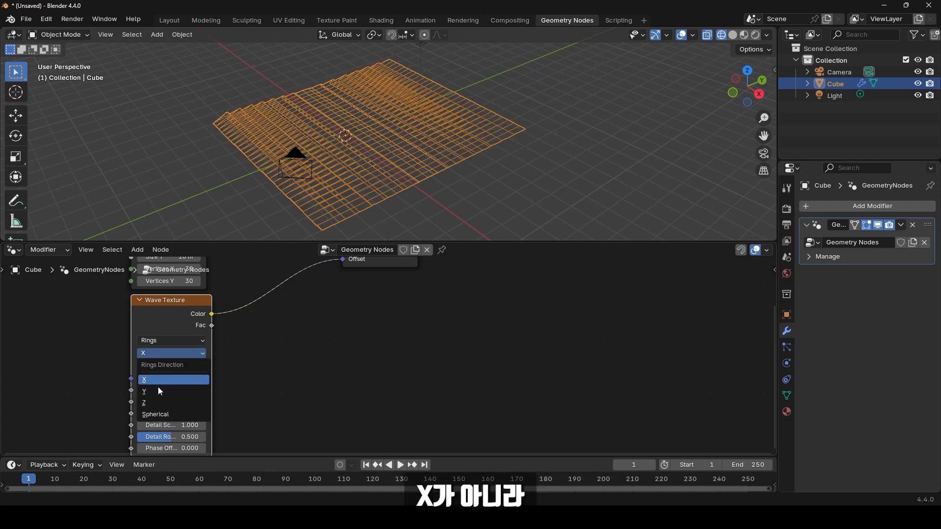
left_click(156, 414)
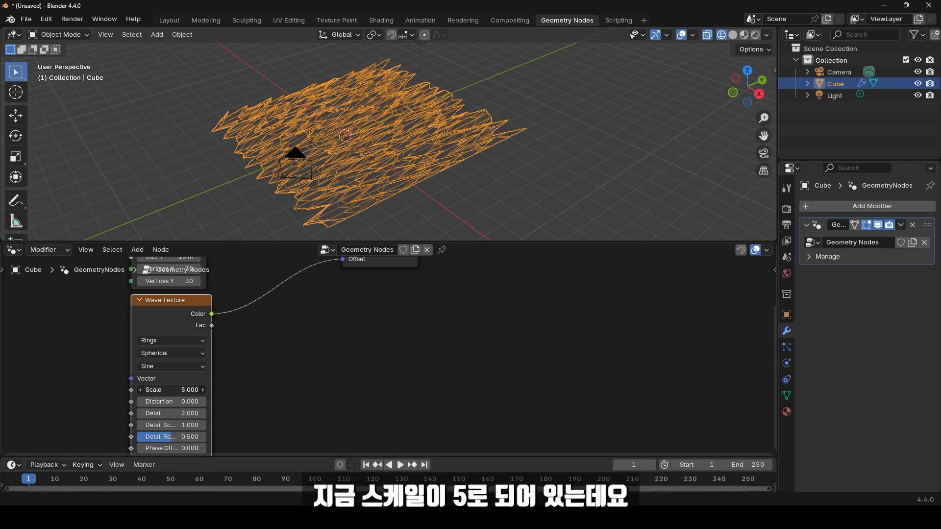
left_click_drag(172, 389, 198, 391, "shift")
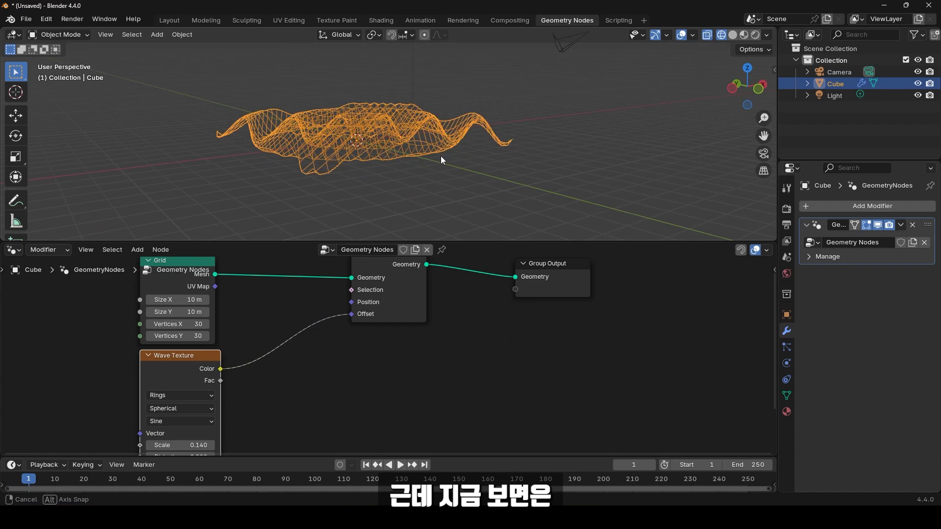
Step: Examine how the Color-to-Offset link displaces the mesh along X, Y and Z, viewing the wave from several angles
middle_click_drag(440, 156, 313, 101)
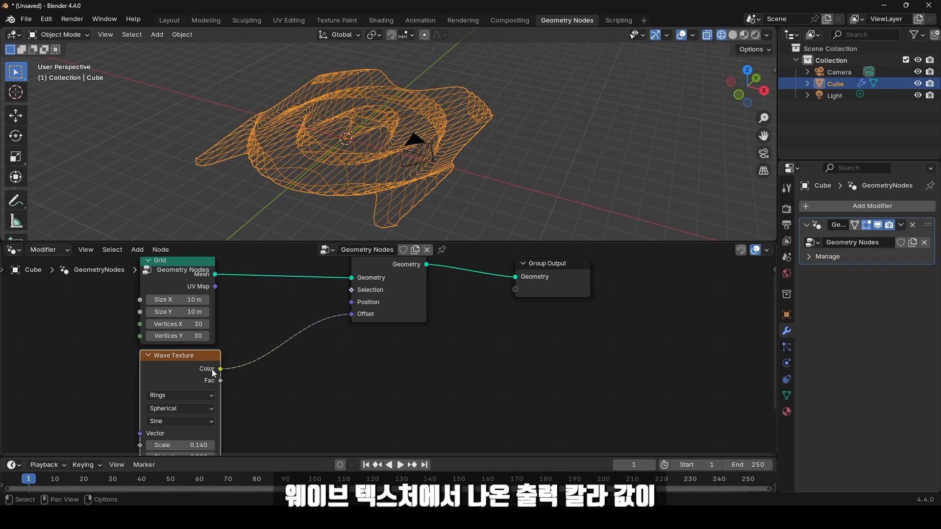
middle_click_drag(338, 381, 293, 402)
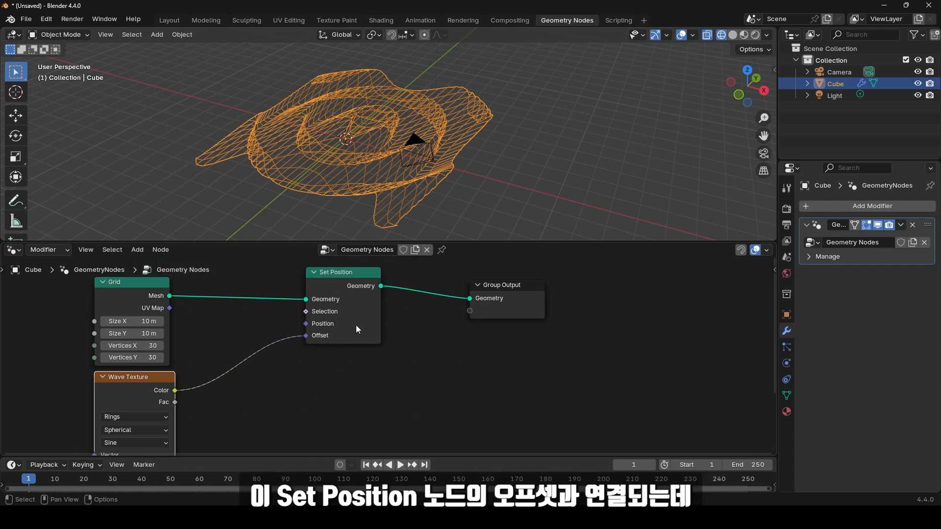
mouse_move(325, 339)
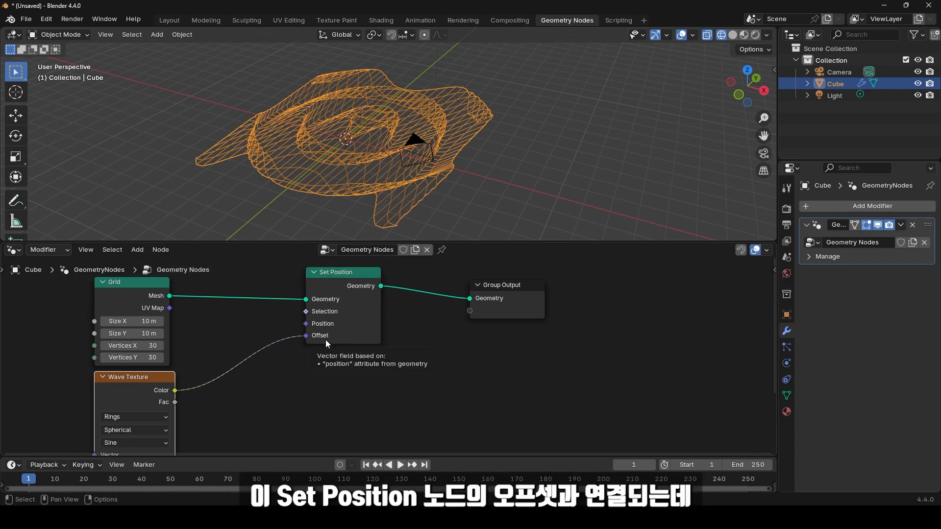
mouse_move(367, 316)
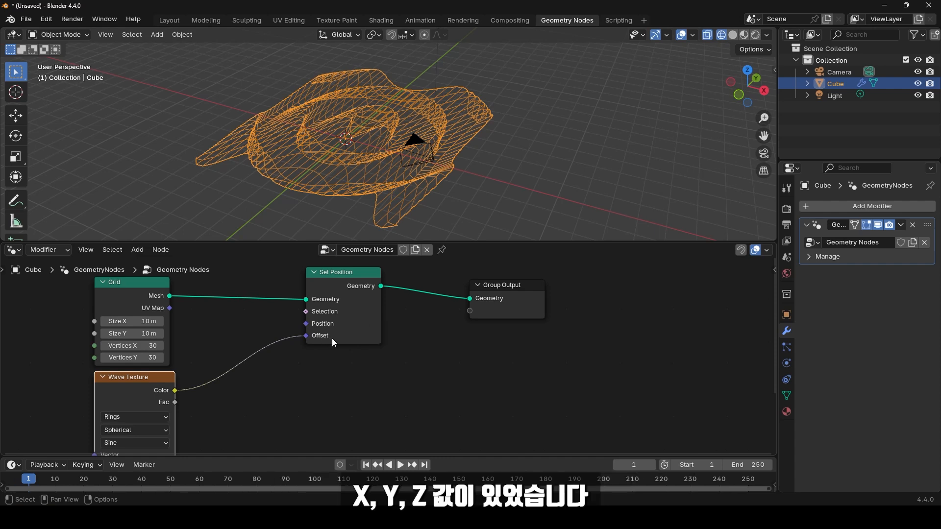
middle_click_drag(312, 390, 315, 374)
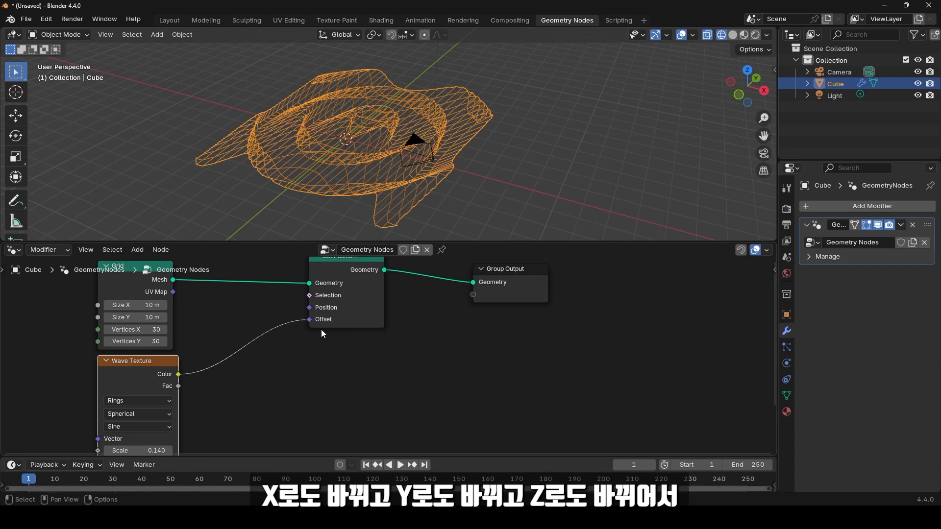
middle_click_drag(330, 193, 336, 155)
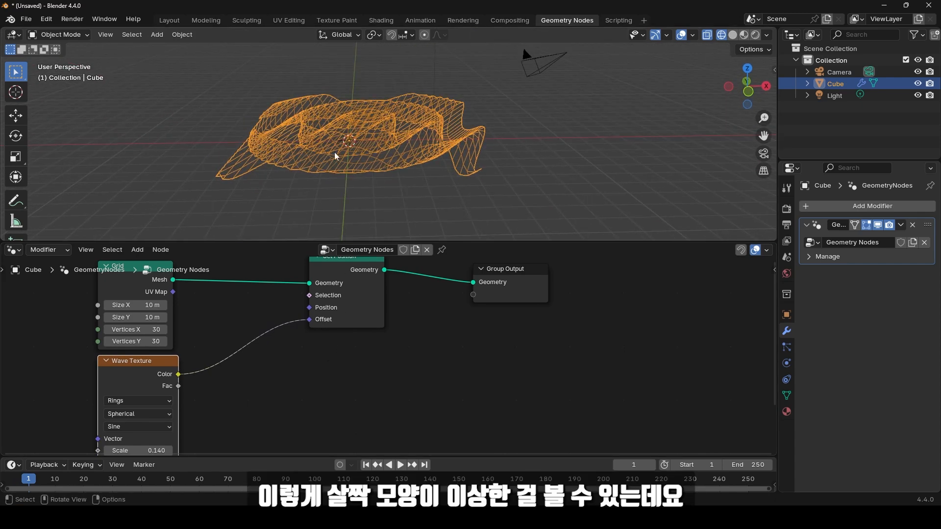
middle_click_drag(446, 152, 377, 221)
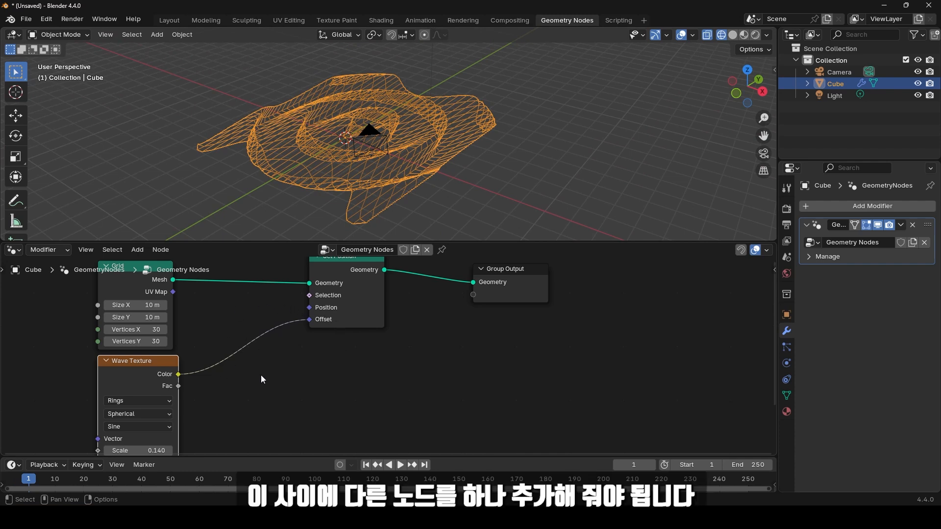
Step: Insert a Combine XYZ node on the link between the Wave Texture's Color and the Set Position's Offset
middle_click_drag(294, 378, 283, 375)
left_click(286, 357)
key("shift+a")
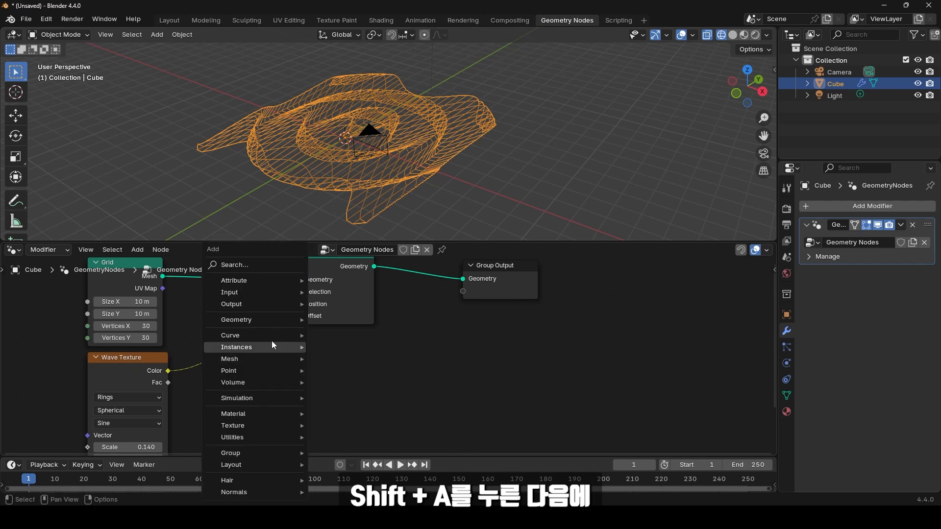
left_click(260, 264)
type("comb")
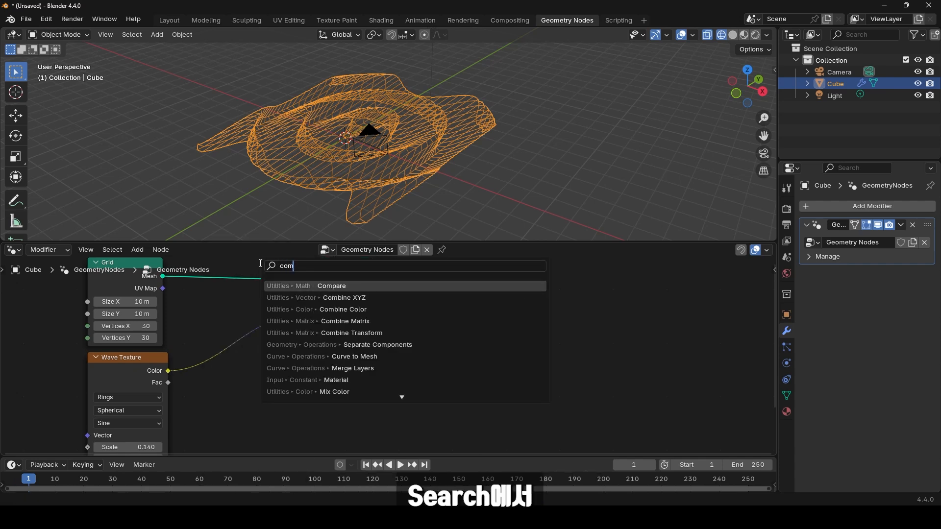
left_click(346, 297)
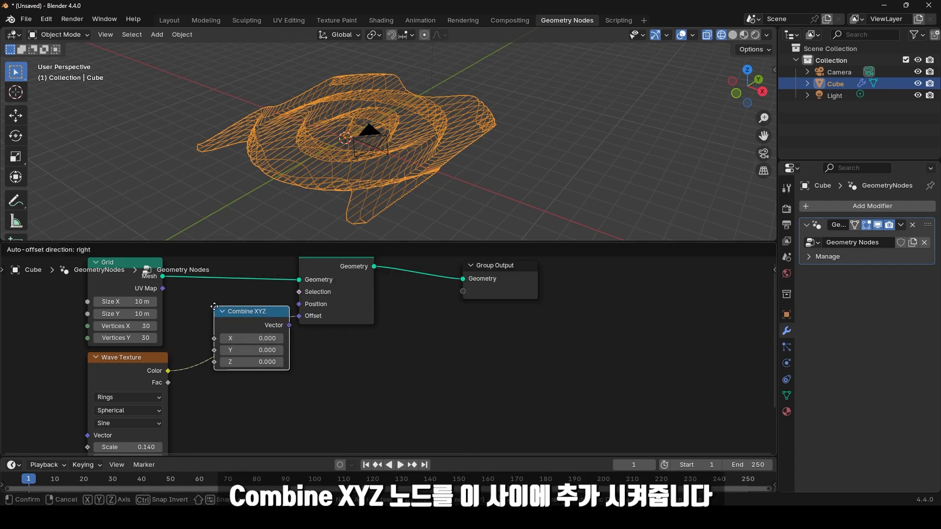
left_click(205, 304)
Step: Move the Wave Texture's Color link from the X input to the Z input of Combine XYZ
middle_click_drag(360, 367, 381, 371)
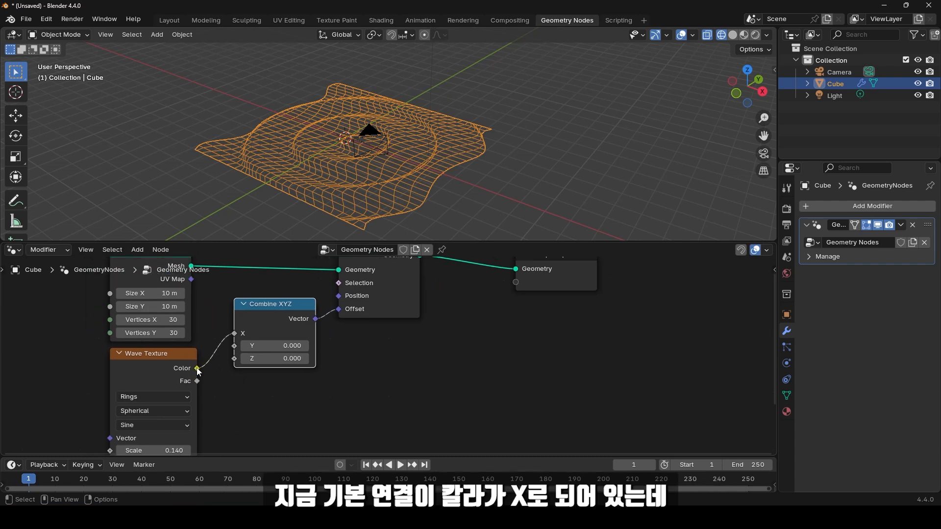
left_click_drag(234, 333, 236, 362)
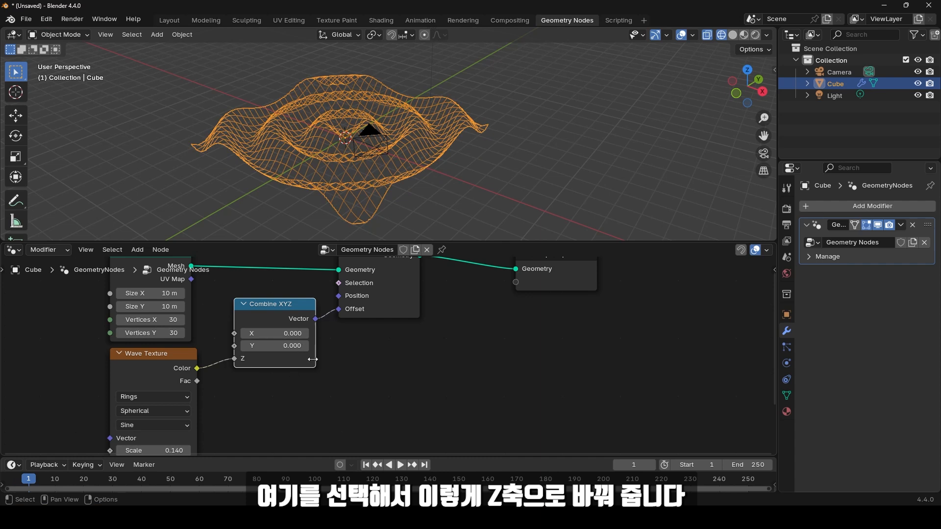
middle_click_drag(406, 343, 350, 351)
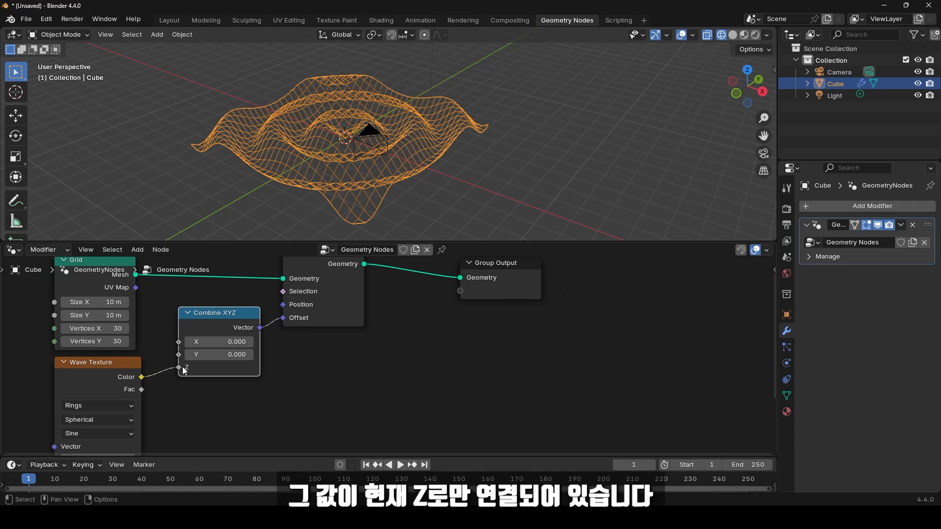
middle_click_drag(248, 343, 257, 360)
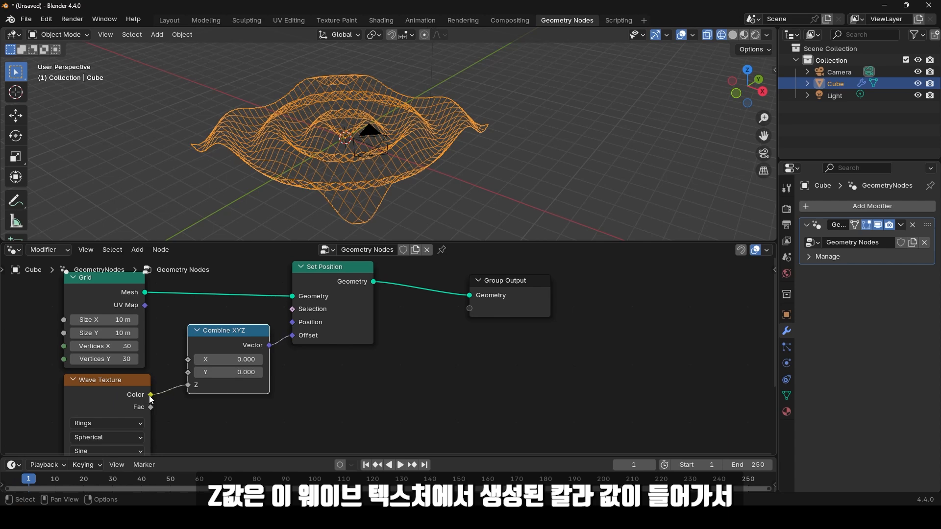
middle_click_drag(392, 400, 354, 410)
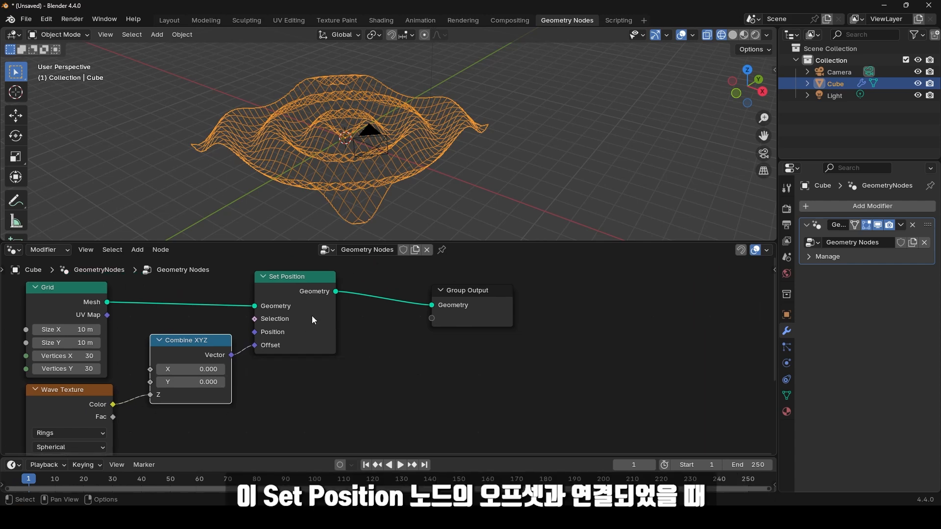
Step: Enlarge the node editor and try Scale values of 0 and 0.1 on the Wave Texture, inspecting the mesh
middle_click_drag(376, 186, 403, 177)
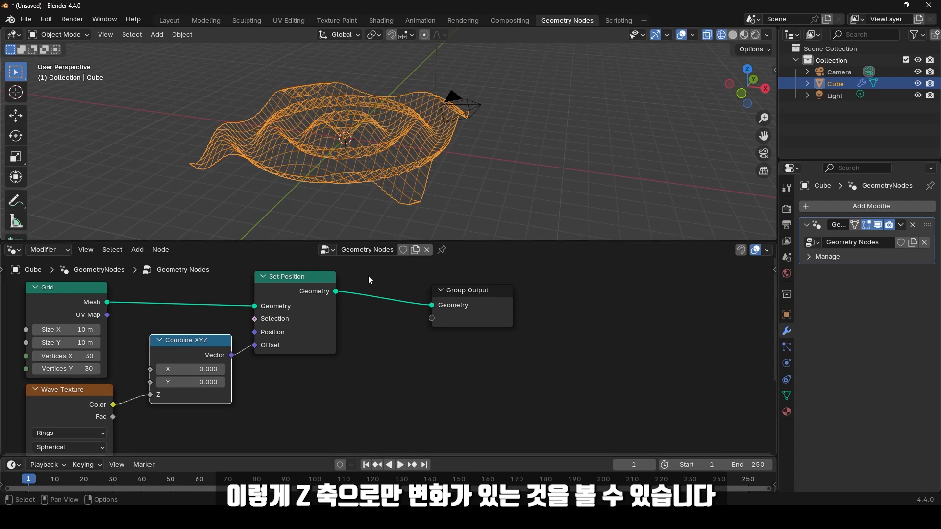
left_click_drag(377, 241, 378, 221)
middle_click_drag(371, 322, 403, 302)
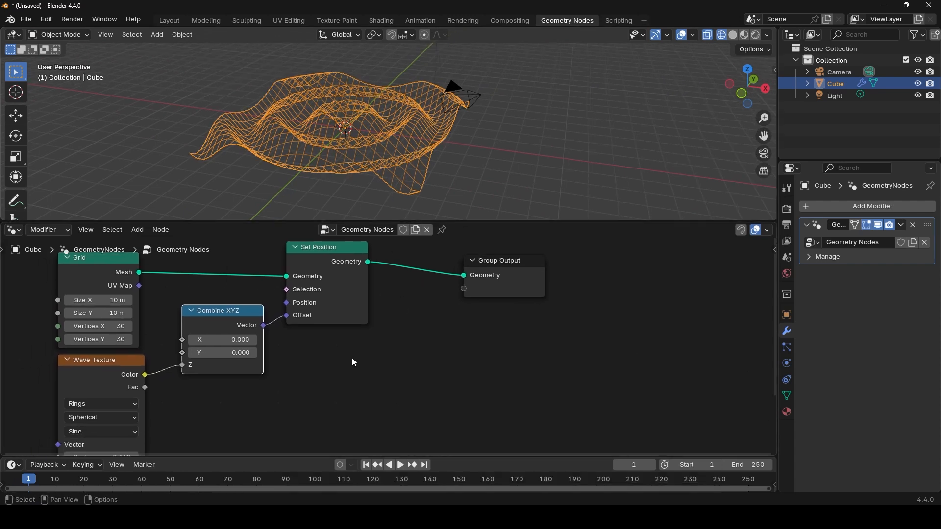
middle_click_drag(351, 360, 387, 296)
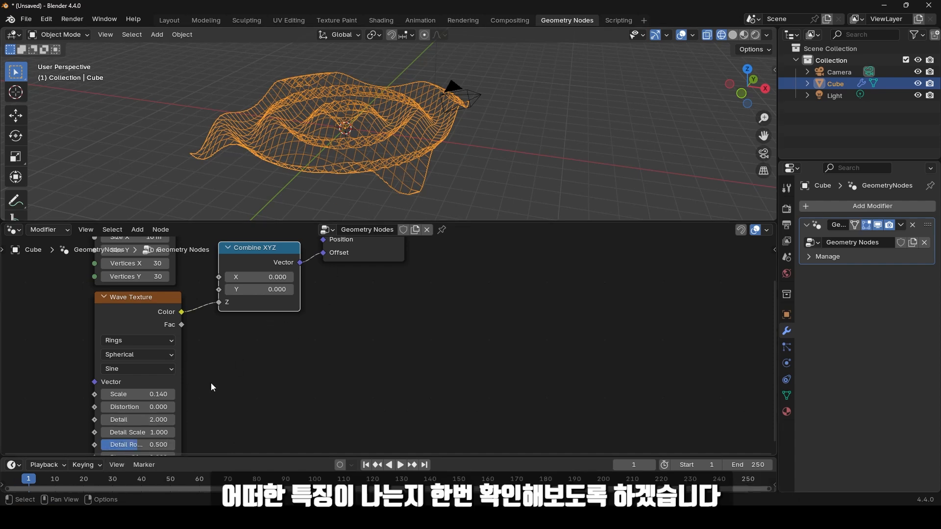
left_click(155, 395)
type("0")
key("Return")
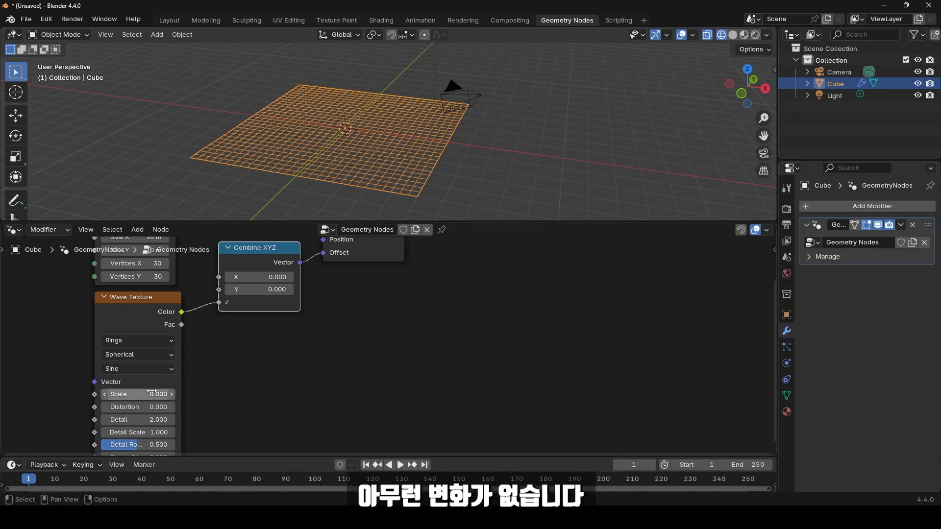
left_click(152, 394)
key("Return")
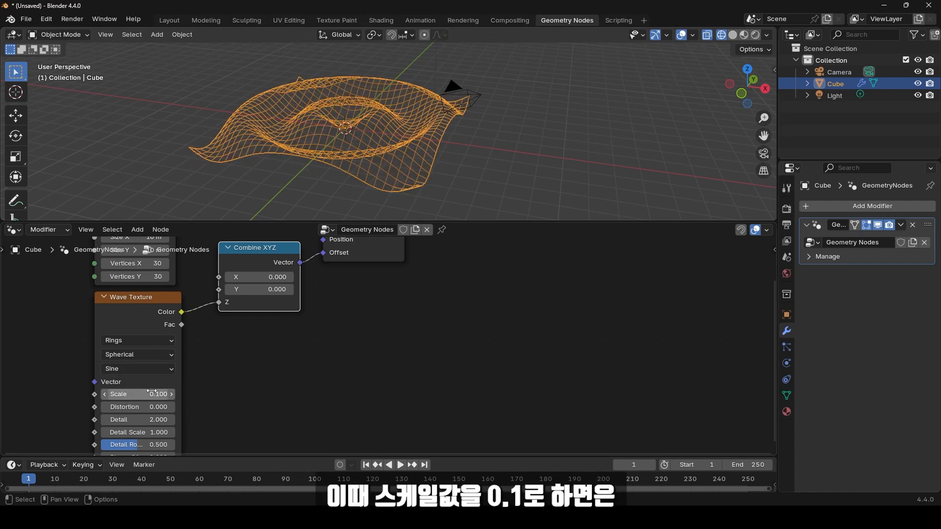
mouse_move(372, 206)
middle_mouse_down()
mouse_move(363, 166)
mouse_move(334, 142)
mouse_move(357, 137)
middle_mouse_up()
Step: Try Wave Texture Scale values of 0.2 and 0.5, inspecting the wave density from several angles
left_click(142, 394)
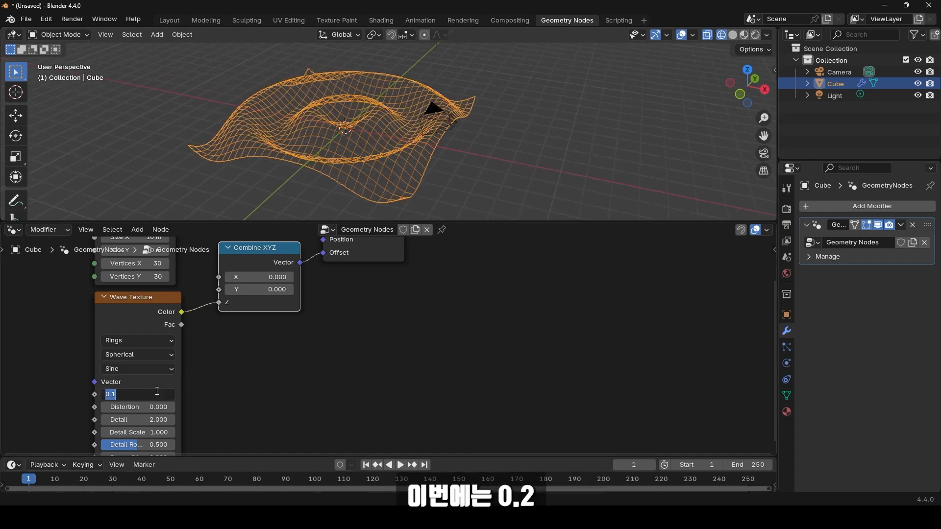
type("0.2")
key("Return")
middle_click_drag(446, 196, 425, 167)
double_click(146, 392)
type("0.5")
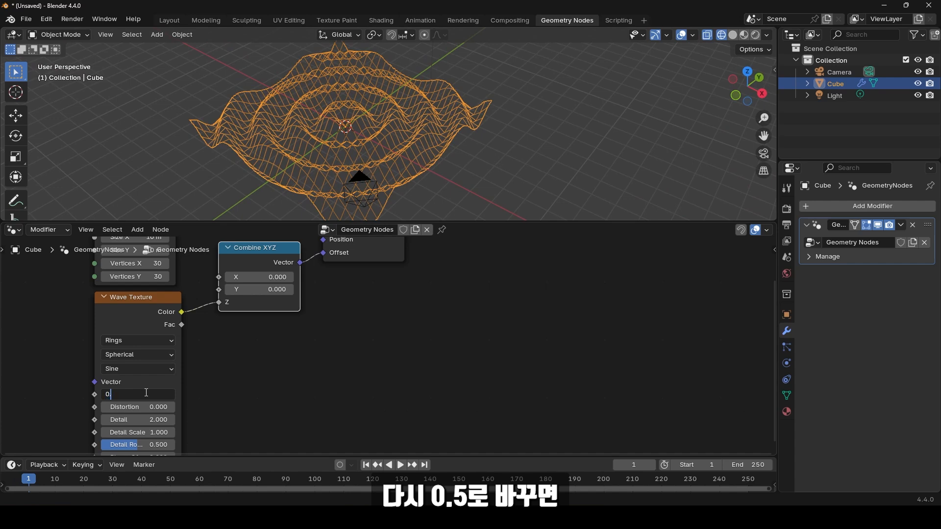
key("Return")
middle_click_drag(363, 157, 386, 66)
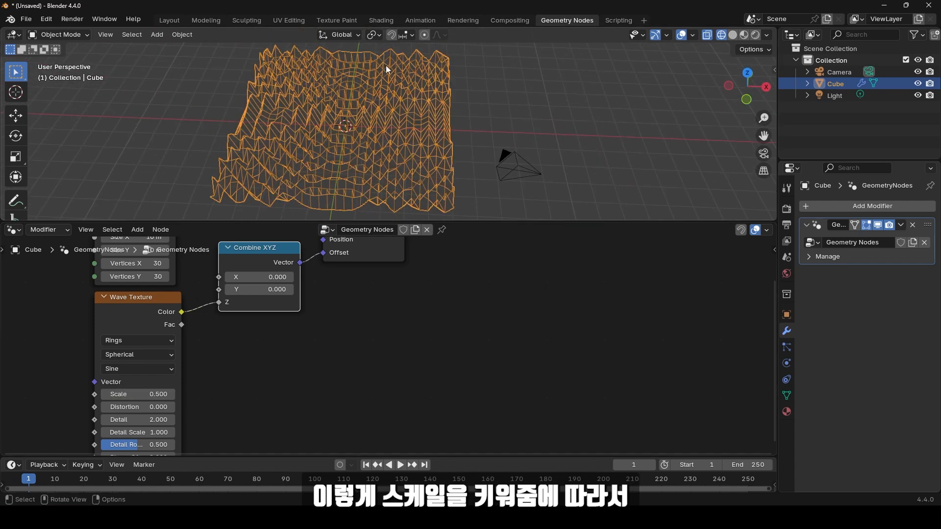
middle_click_drag(342, 122, 373, 136)
Step: Set the Wave Texture's Scale to 0.1
double_click(154, 394)
type("0.1")
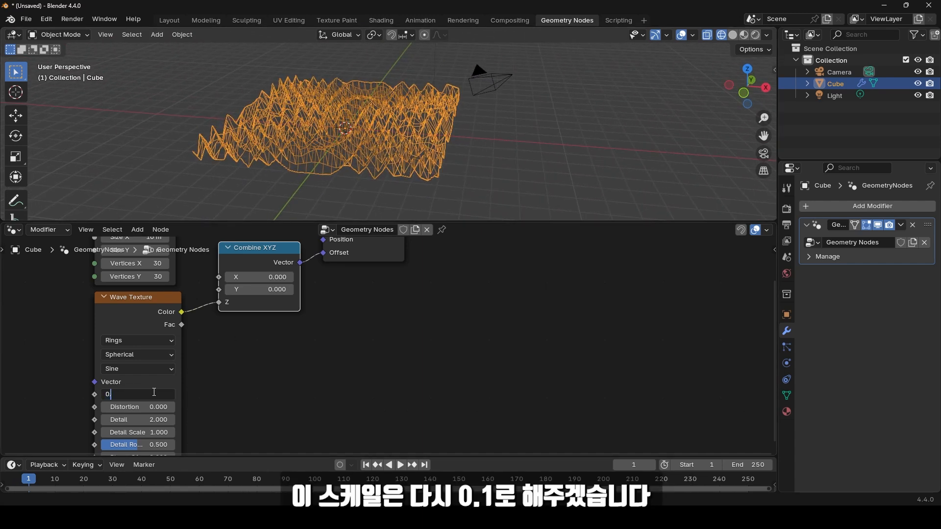
key("Return")
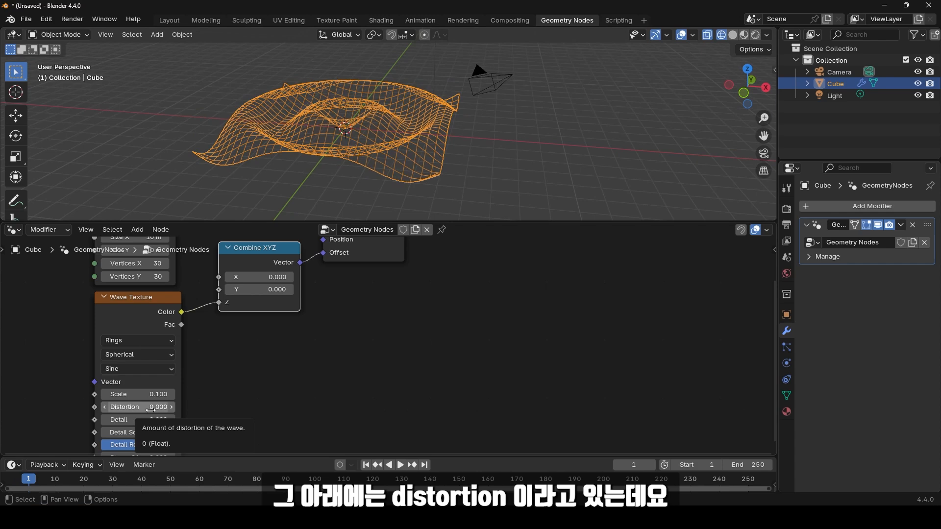
Step: Raise the Wave Texture's Distortion to 100 for a random vertical displacement
left_click_drag(142, 409, 395, 409)
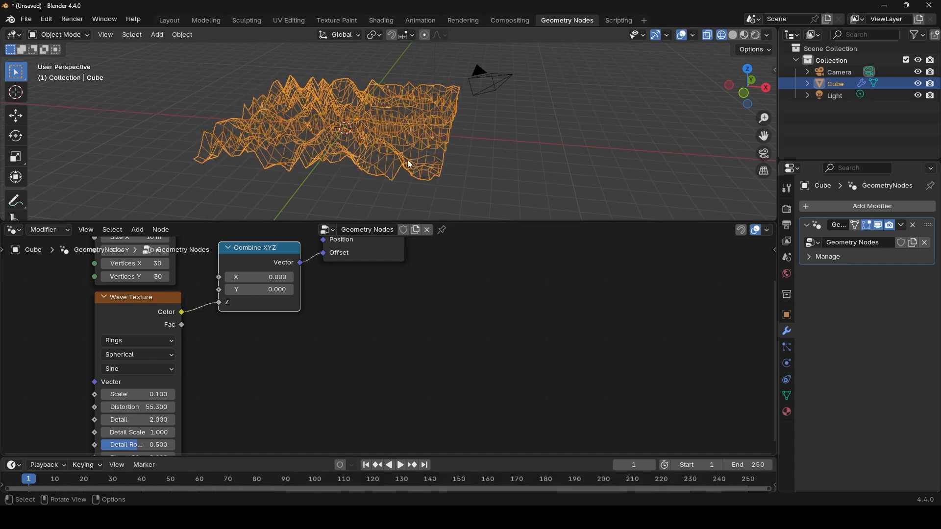
middle_click_drag(408, 161, 369, 162)
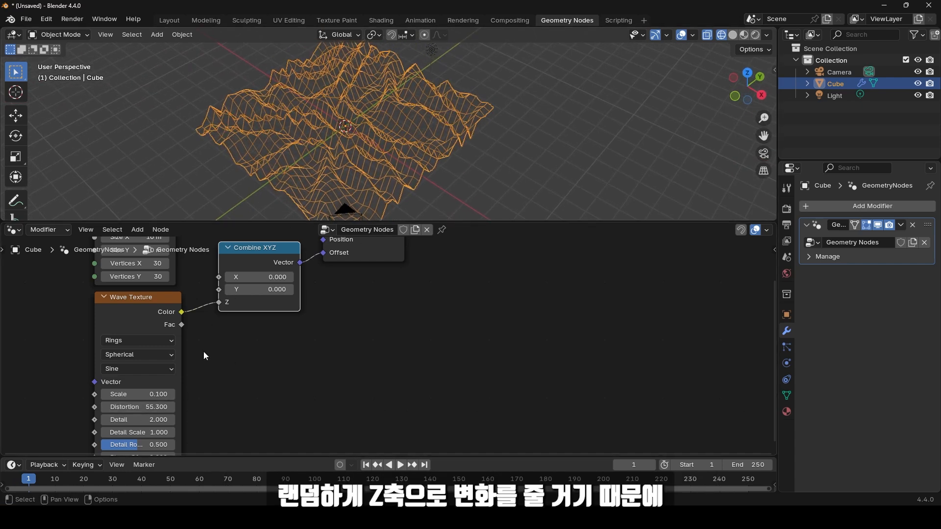
left_click(143, 407)
type("100")
key("Return")
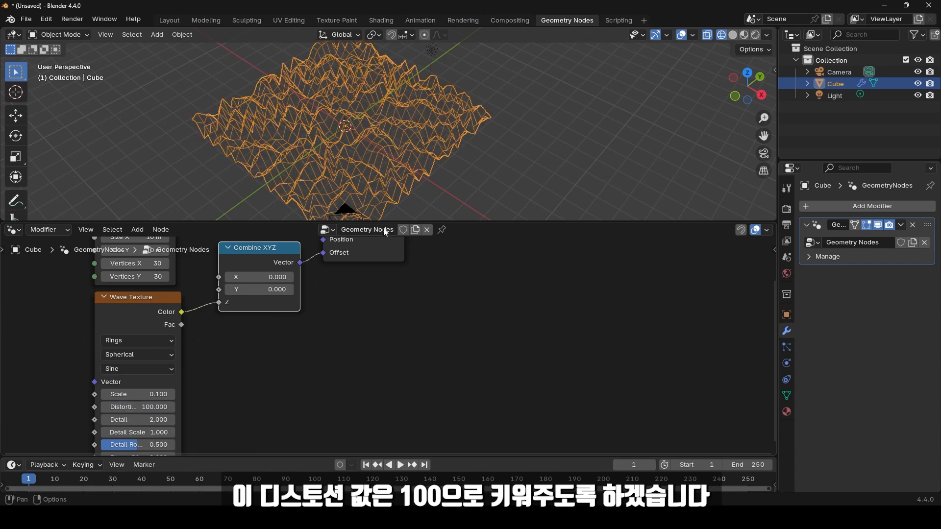
Step: Move the Group Output node farther from Set Position to make room for another node
middle_click_drag(447, 262, 299, 347)
middle_click_drag(368, 356, 341, 357)
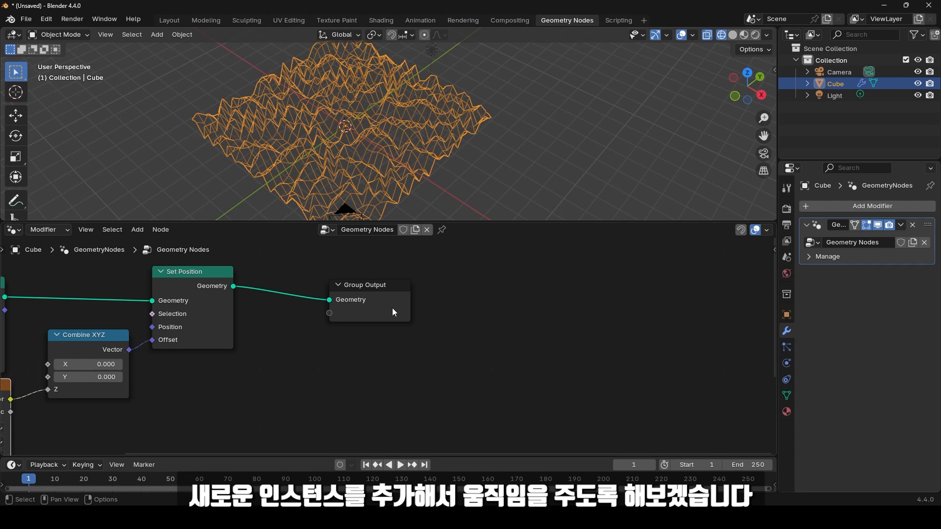
left_click_drag(390, 305, 544, 280)
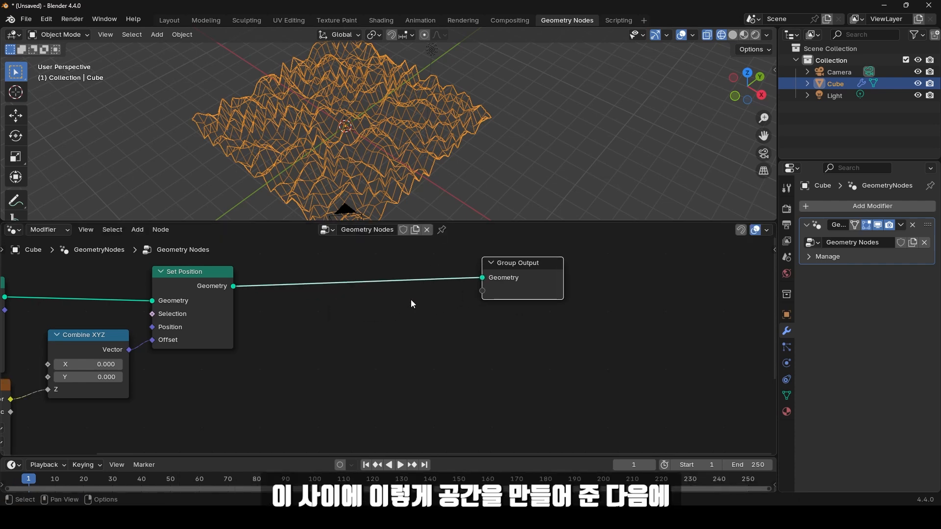
left_click(369, 325)
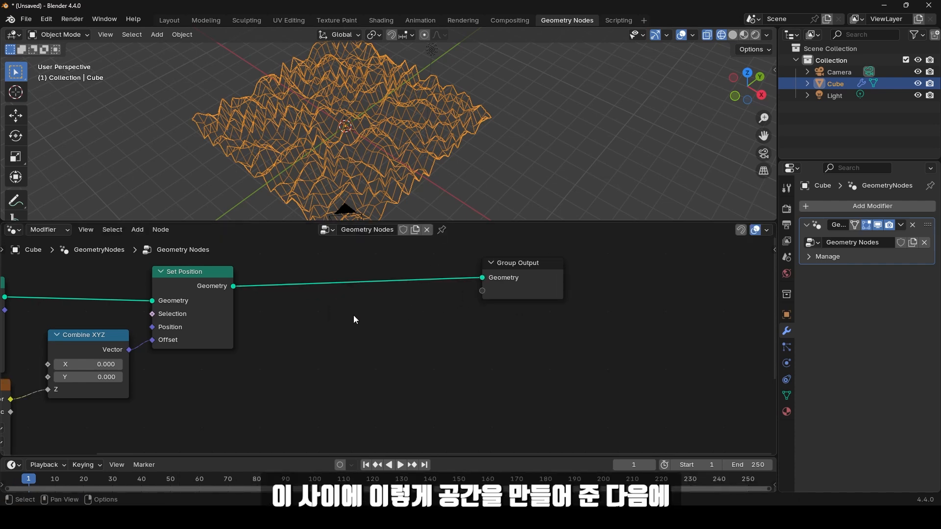
Step: Insert an Instance on Points node on the link between Set Position and Group Output, and space the nodes out
key("shift+a")
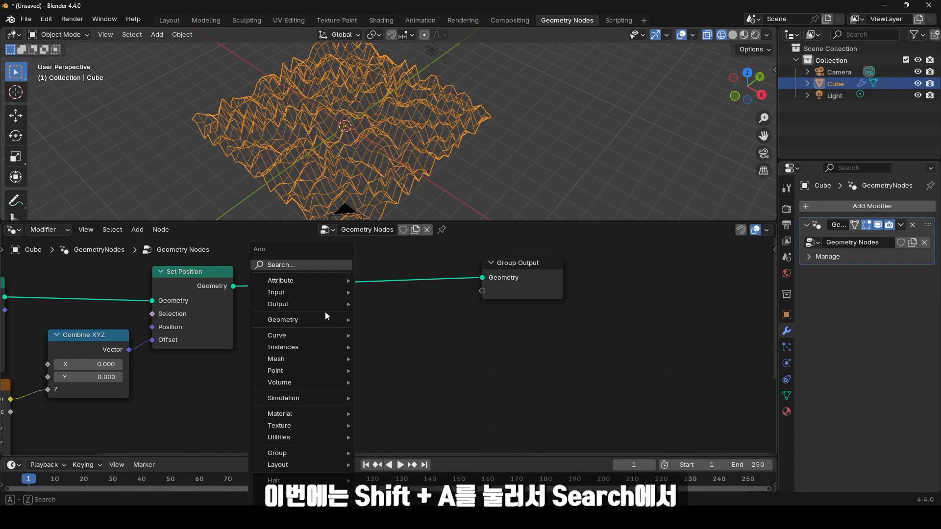
left_click(289, 266)
type("Inst")
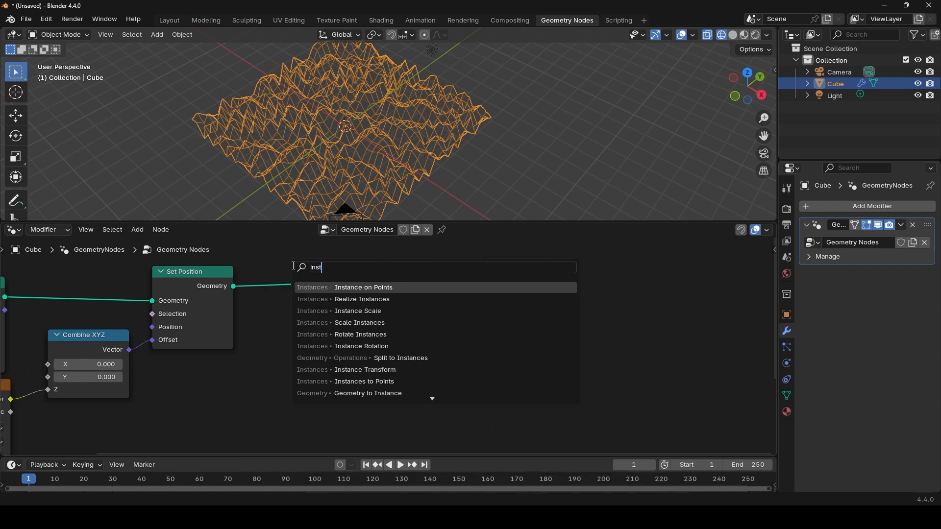
left_click(371, 288)
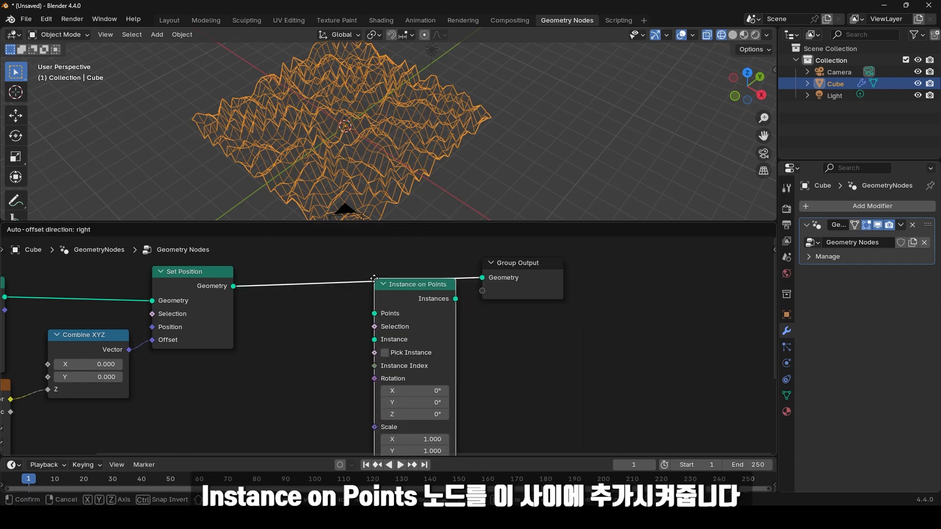
left_click(360, 269)
left_click_drag(544, 289, 623, 273)
left_click_drag(404, 289, 404, 273)
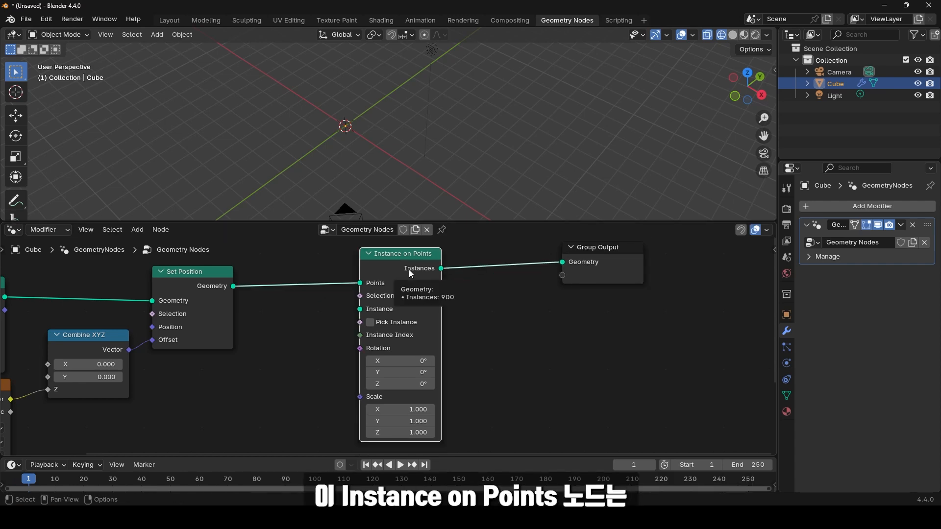
mouse_move(360, 284)
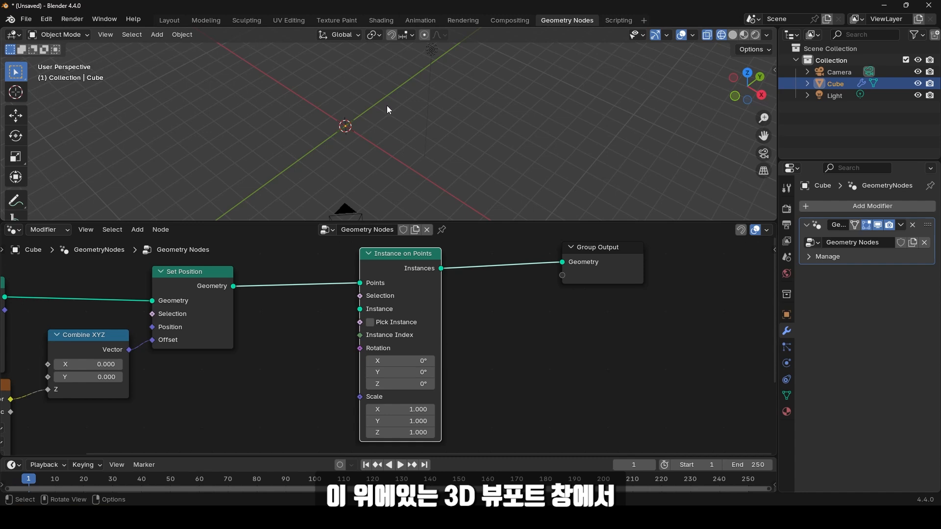
Step: Add a mesh cube to the scene and switch the 3D viewport to solid shading
key("shift+a")
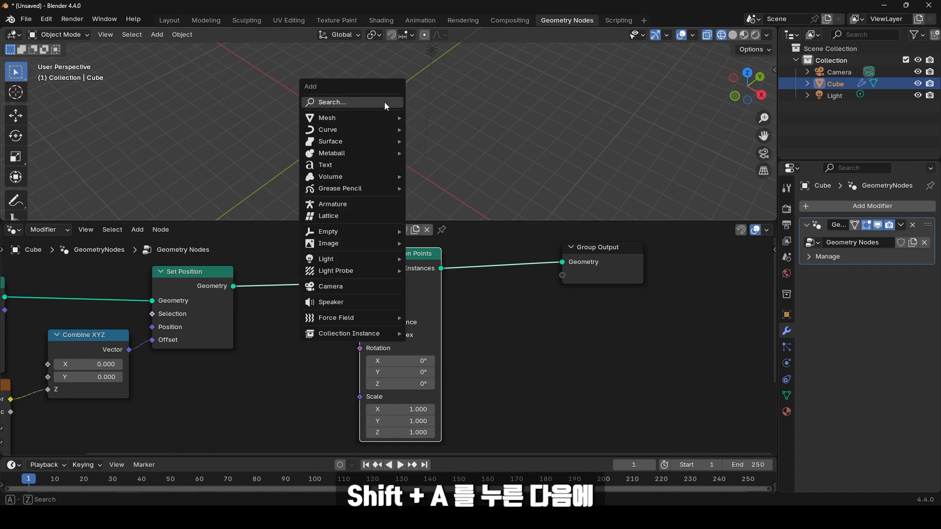
mouse_move(363, 121)
left_click(442, 128)
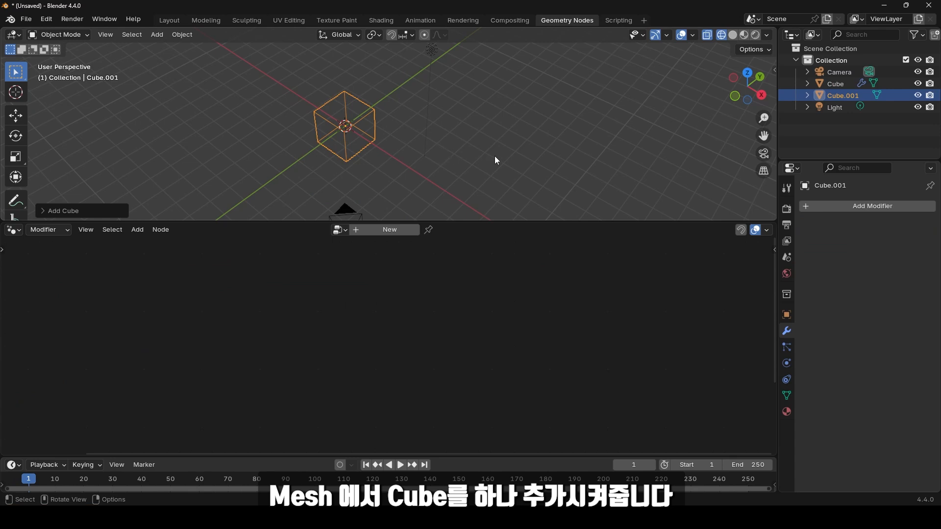
left_click(733, 35)
middle_click_drag(414, 163, 399, 145)
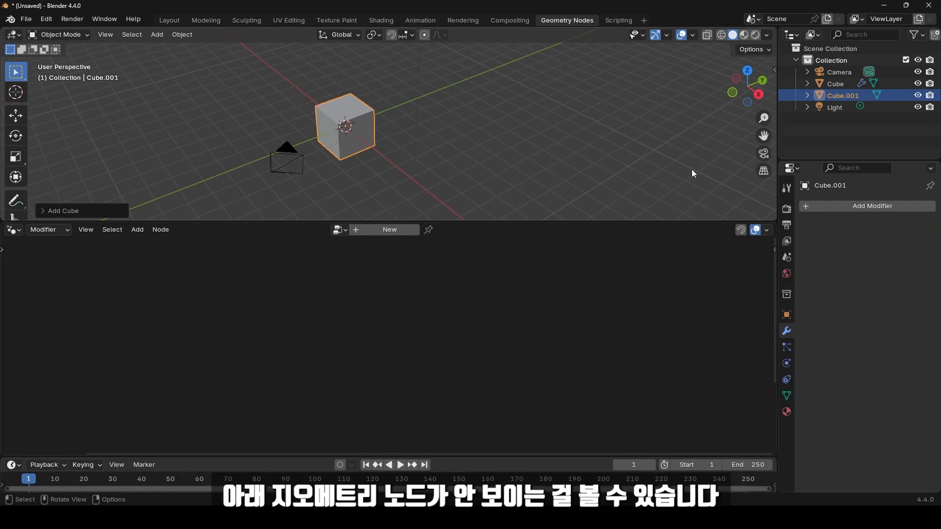
Step: Pin the original Cube's Geometry Nodes tree in the node editor and reselect Cube.001
left_click(836, 84)
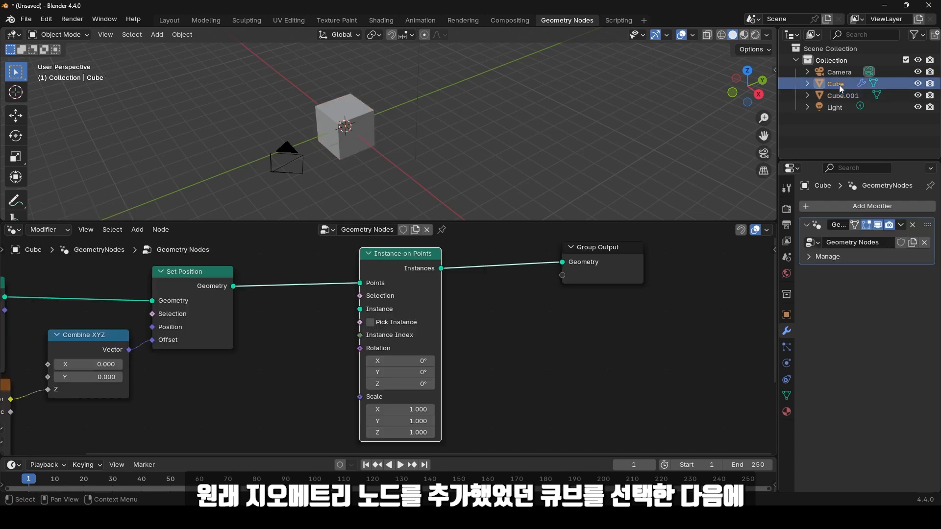
left_click(442, 230)
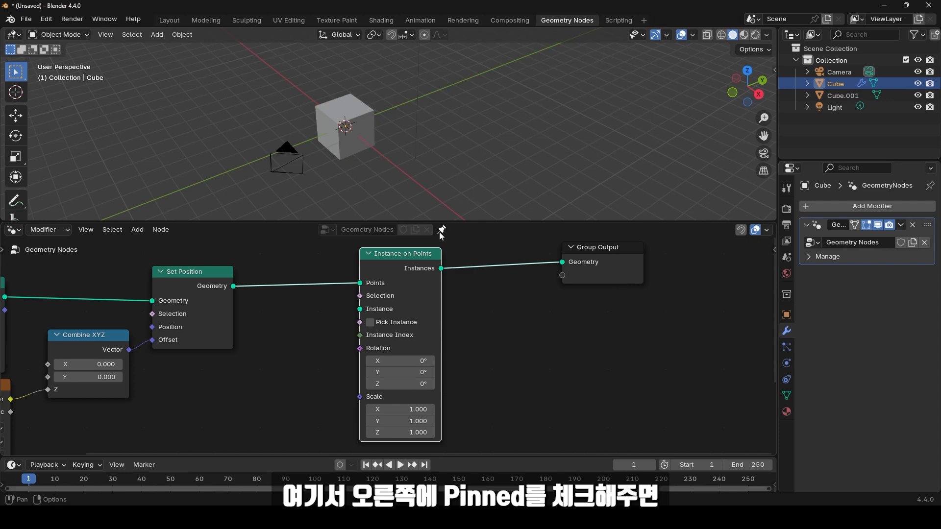
left_click(842, 98)
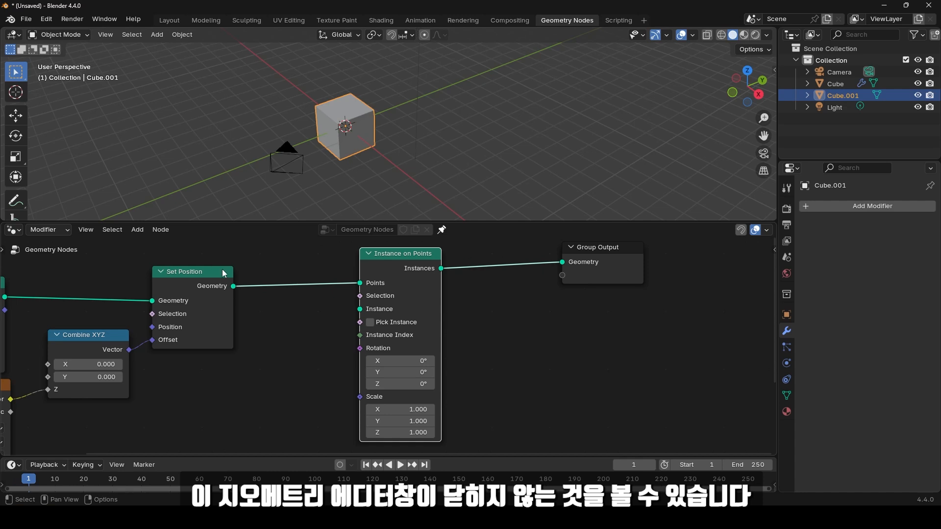
Step: Move Cube.001 along the Y axis, away from the world origin
middle_click_drag(463, 154, 497, 122)
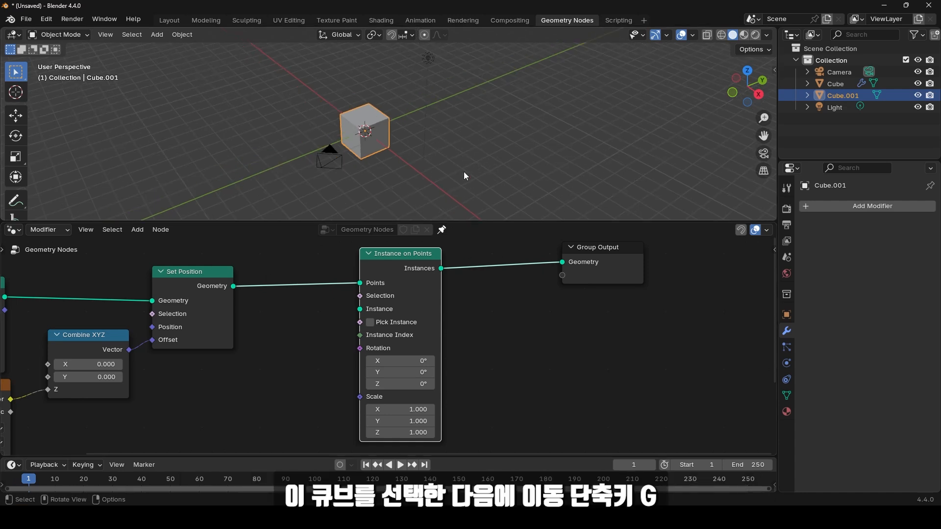
key("g")
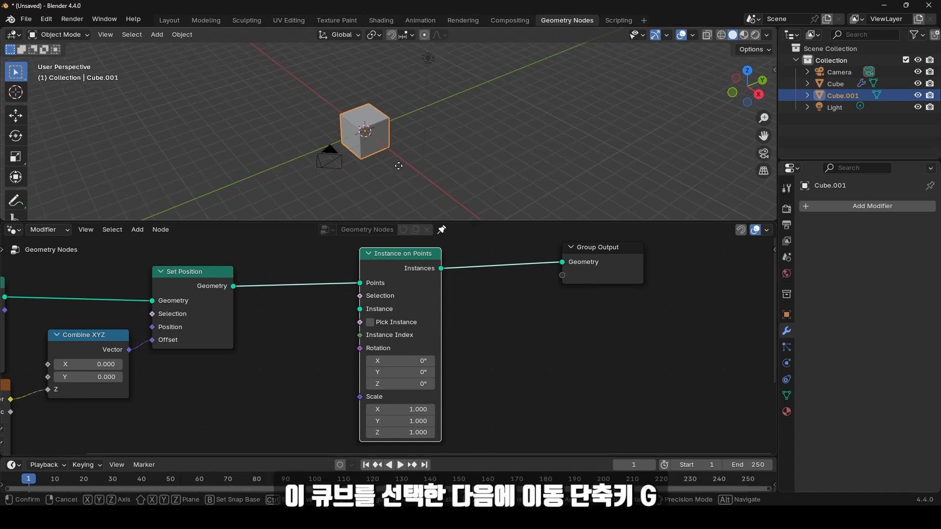
key("y")
left_click(540, 78)
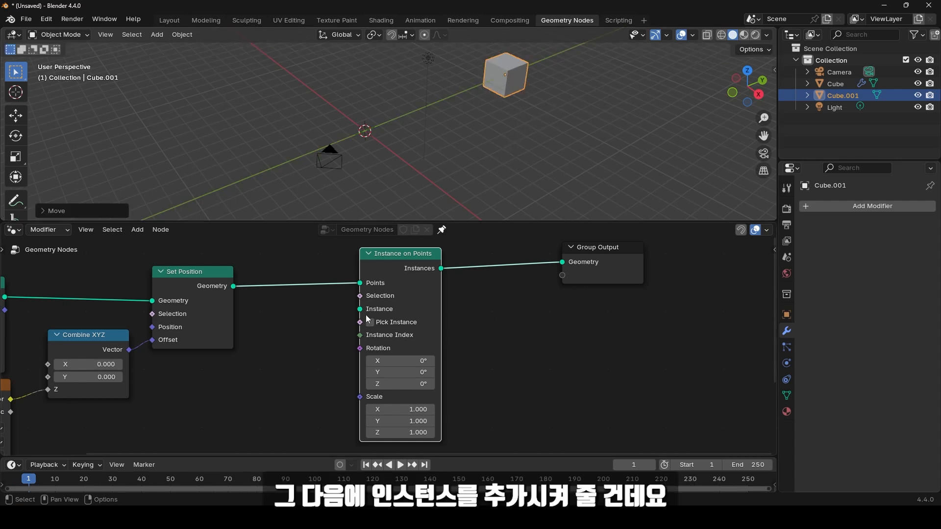
Step: Add an Object Info node between Set Position and Instance on Points, leaving it unconnected
middle_click_drag(328, 341, 331, 327)
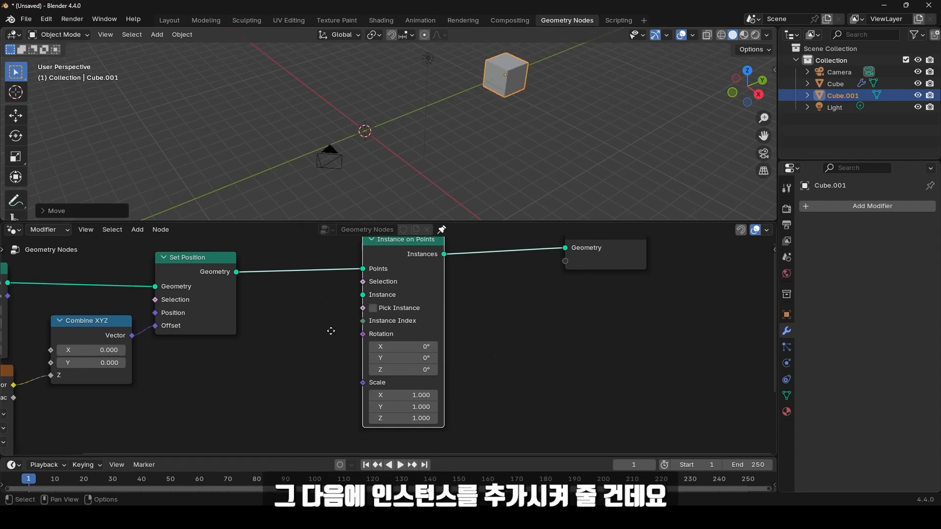
left_click(299, 313)
key("shift+a")
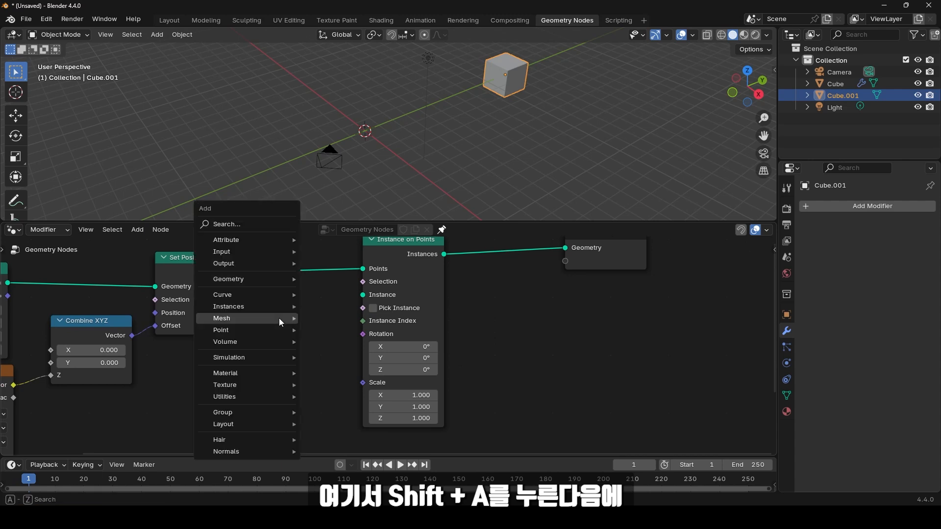
left_click(247, 225)
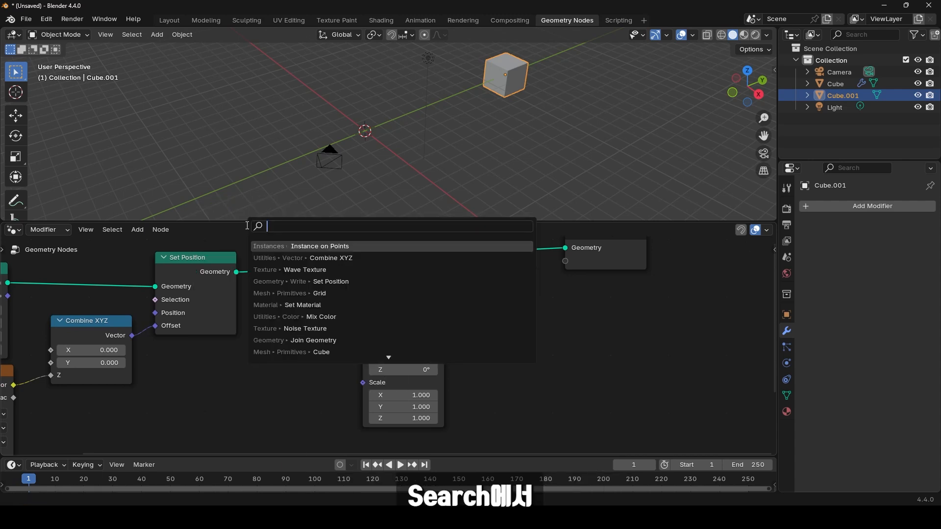
type("obj")
left_click(336, 259)
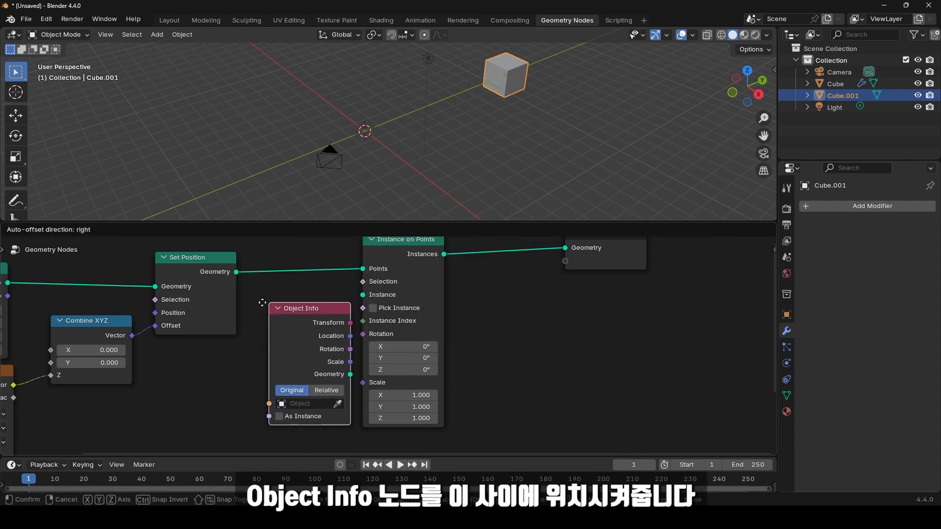
left_click(234, 292)
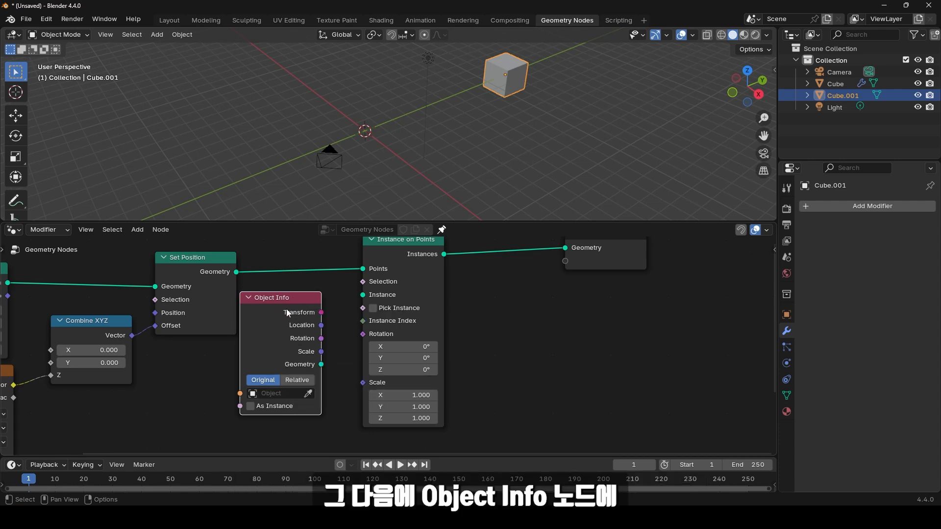
Step: Set Cube.001 as the Object Info node's object and connect its Geometry output to the Instance input of Instance on Points
left_click(265, 393)
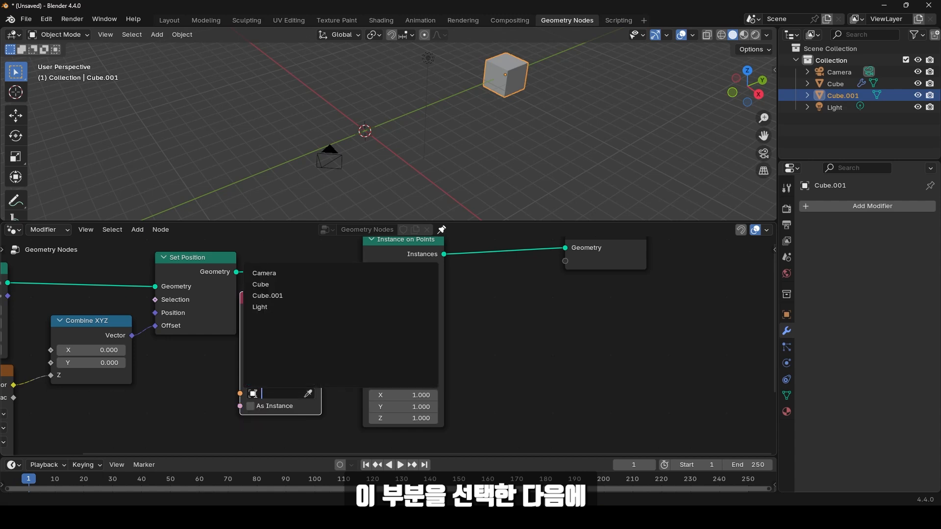
left_click(276, 296)
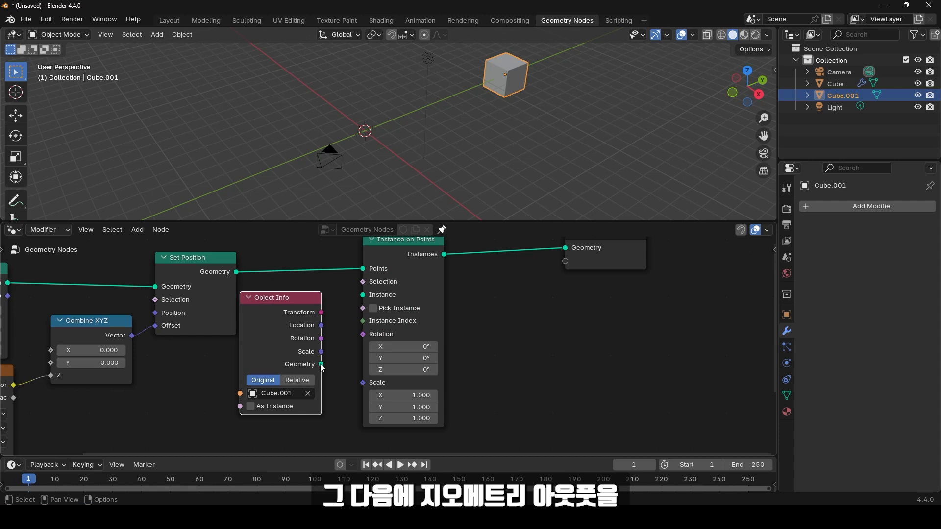
left_click_drag(321, 364, 355, 298)
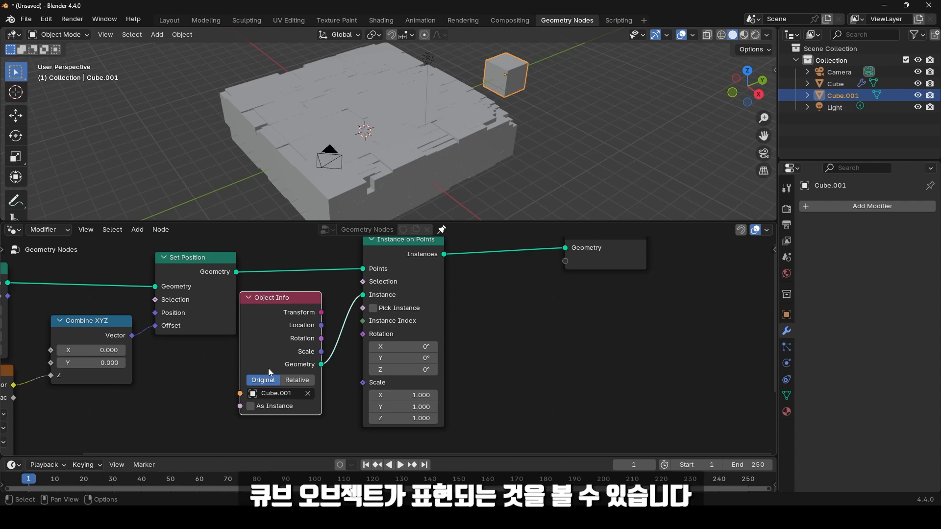
middle_click_drag(398, 168, 431, 157)
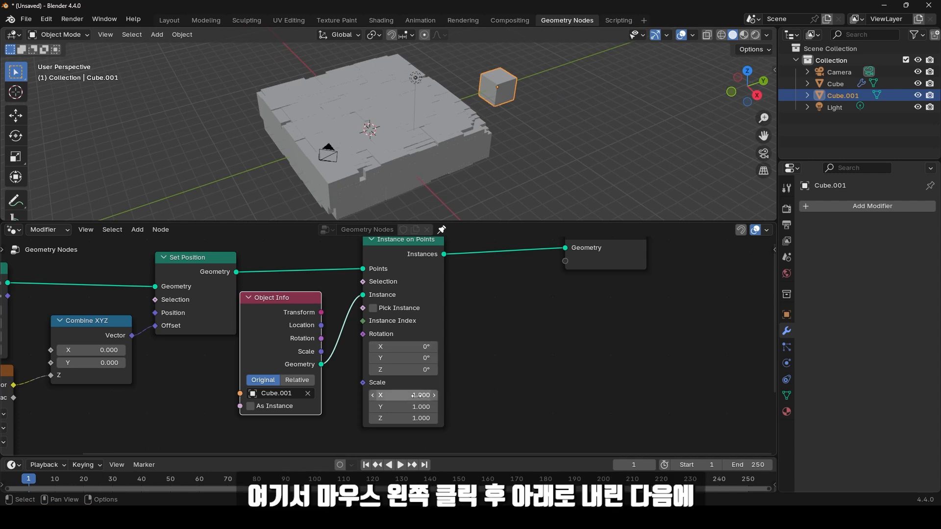
Step: Set the Instance on Points scale to 0.15 on X, Y and Z and inspect the resulting cubes
left_click_drag(415, 395, 417, 418)
type("0.15")
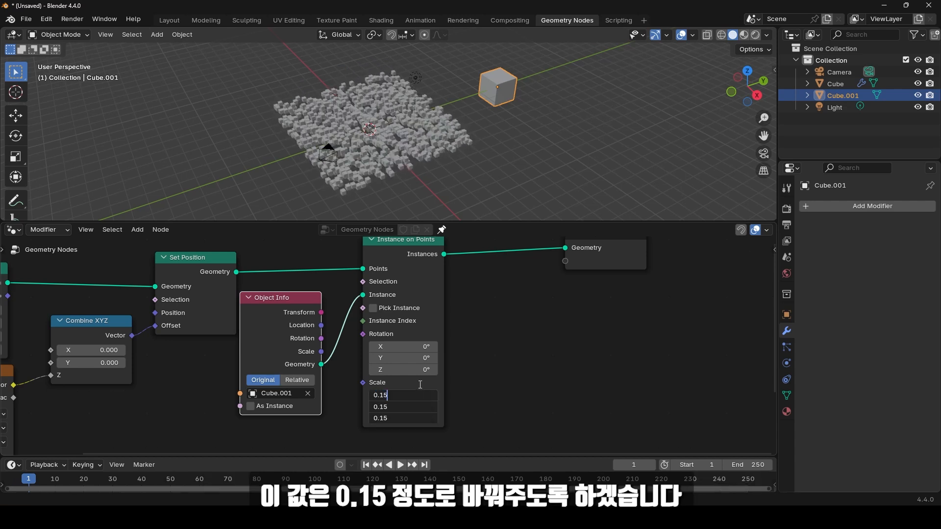
key("Return")
middle_click_drag(398, 131, 375, 141)
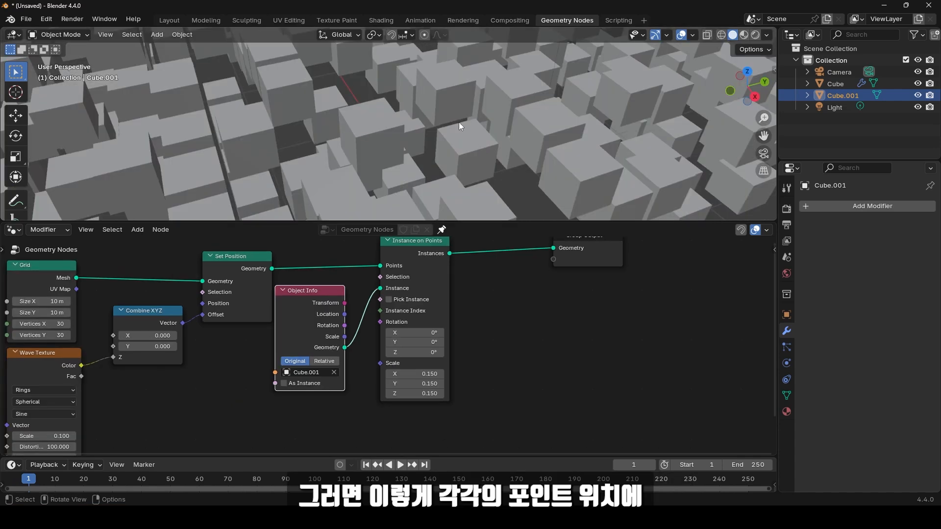
scroll(438, 119, "down", 5)
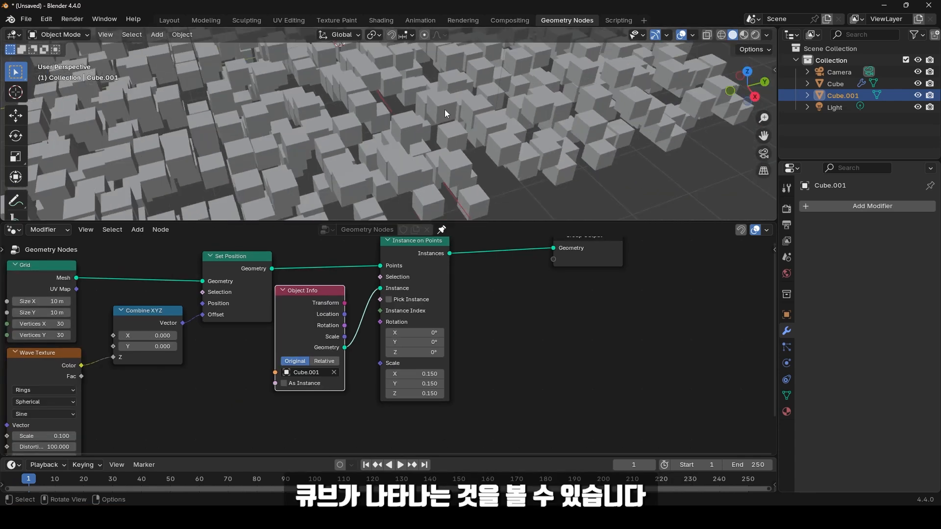
scroll(431, 139, "down", 6)
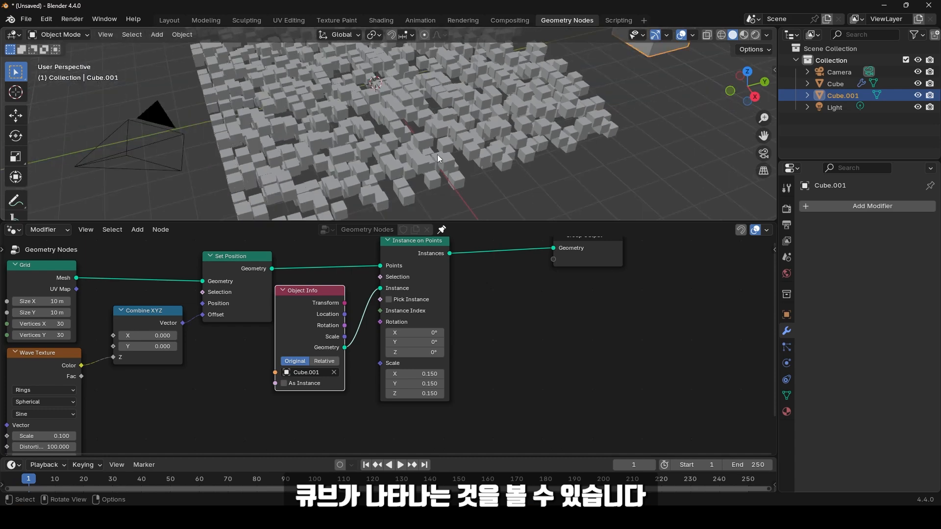
mouse_move(421, 99)
middle_mouse_down()
mouse_move(422, 160)
mouse_move(420, 116)
middle_mouse_up()
scroll(416, 142, "up", 5)
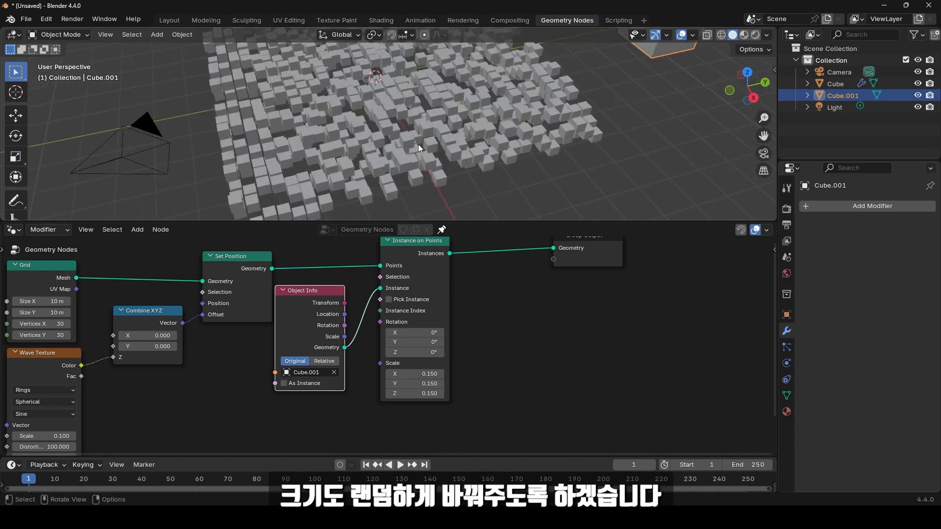
Step: Add a Noise Texture node below the Object Info node
middle_click_drag(513, 337, 509, 304)
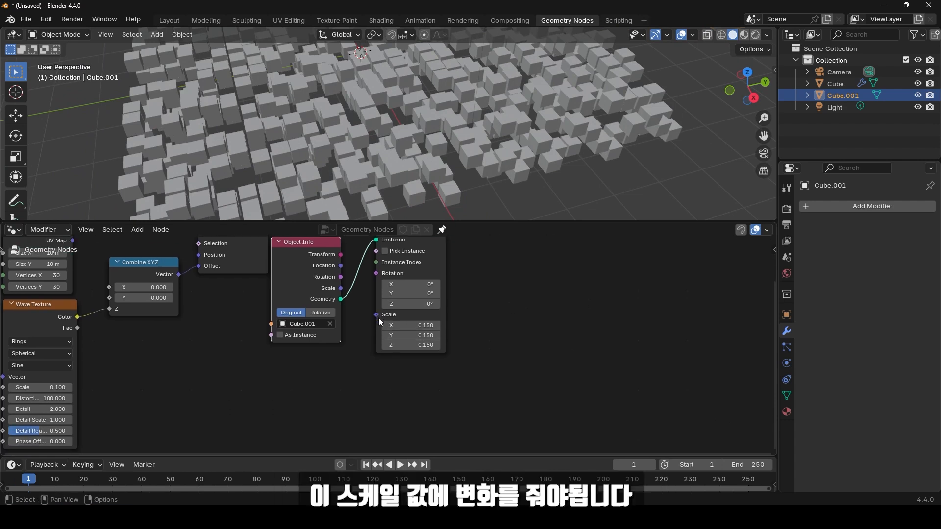
middle_click_drag(361, 392, 389, 356)
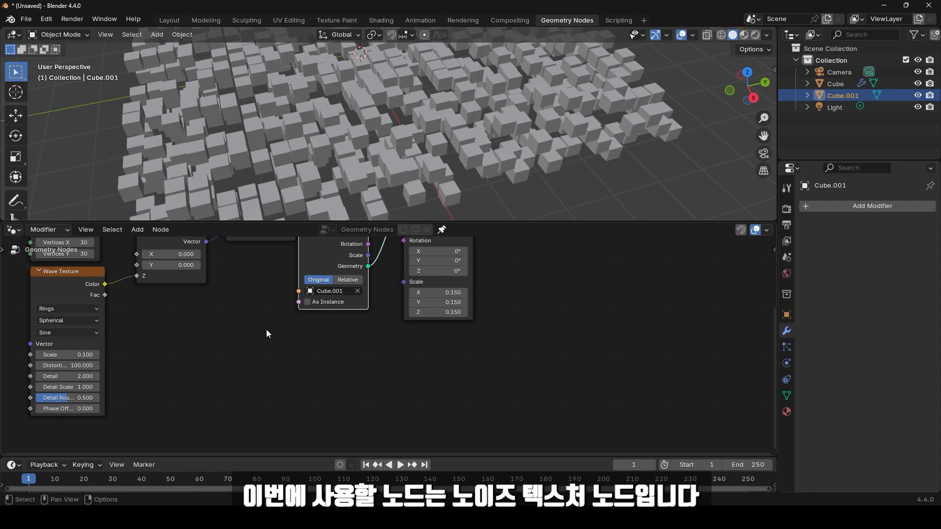
left_click(218, 329)
key("shift+a")
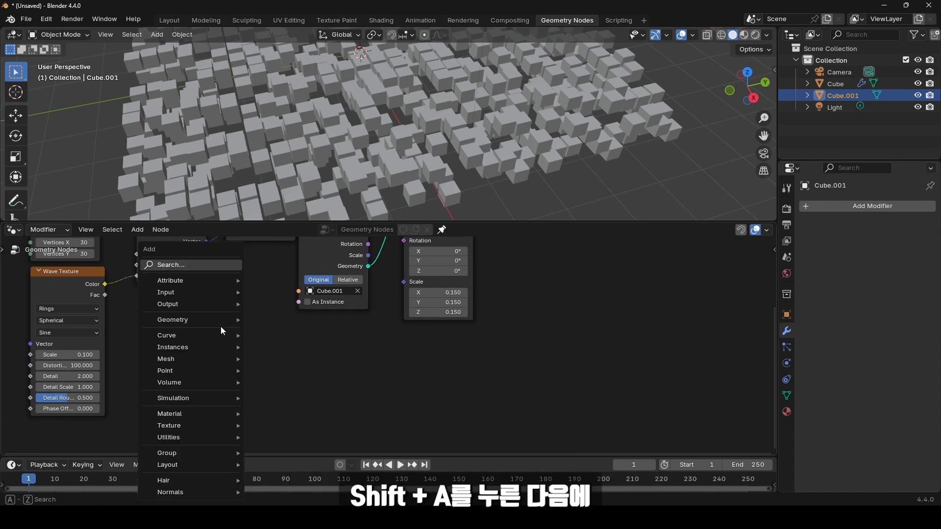
left_click(169, 263)
type("nois")
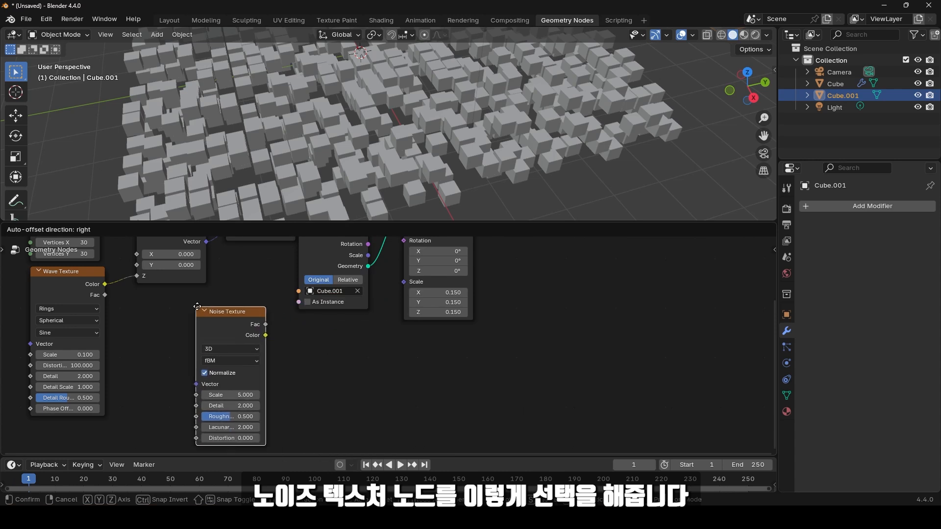
left_click(219, 322)
Step: Connect the Noise Texture's Fac output to the Scale input of Instance on Points and inspect the cubes
middle_click_drag(352, 356, 288, 382)
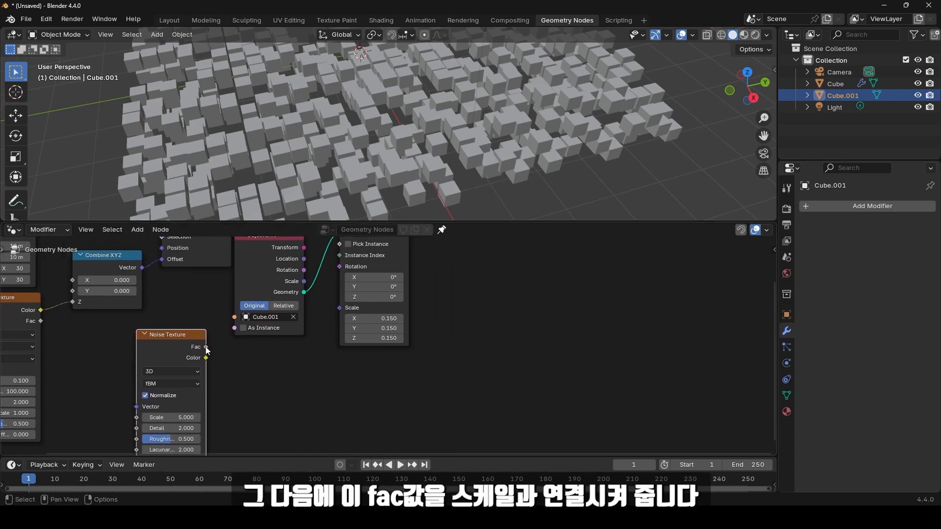
left_click_drag(206, 347, 335, 310)
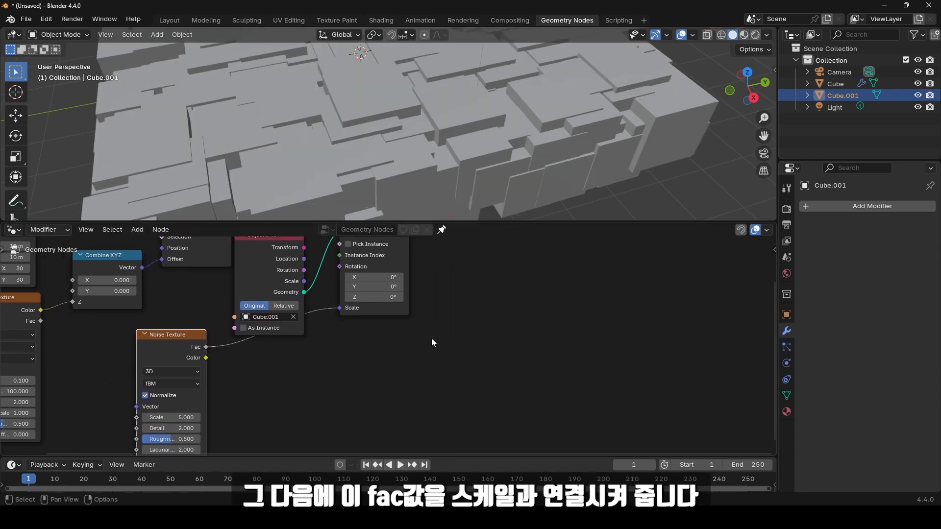
scroll(432, 341, "down", 2)
left_click_drag(528, 223, 528, 269)
scroll(448, 242, "down", 5)
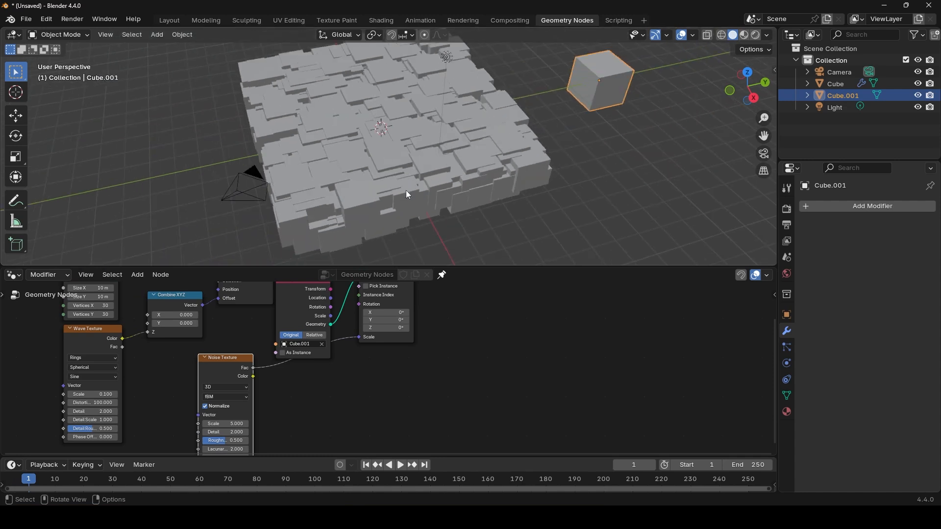
middle_click_drag(406, 190, 443, 157)
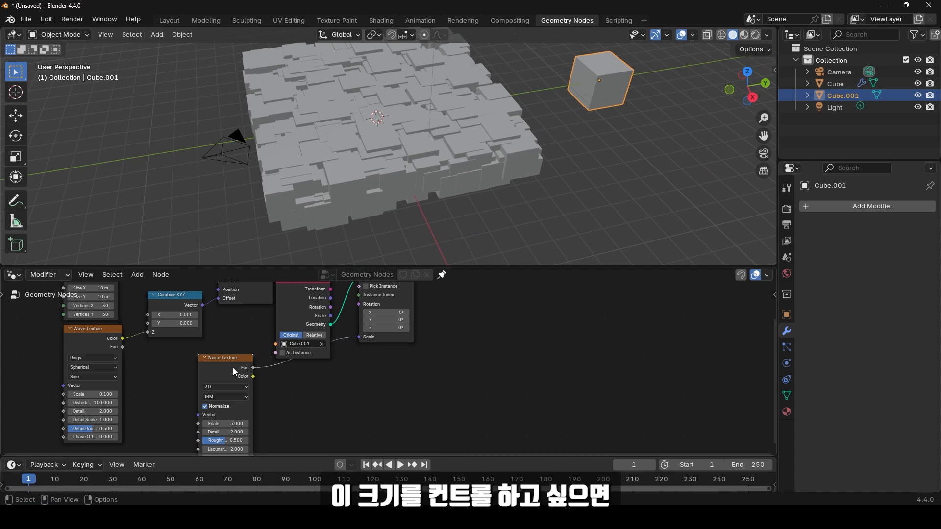
Step: Make room between the Noise Texture and Instance on Points nodes and insert a Color Ramp node on their link
left_click_drag(233, 368, 230, 392)
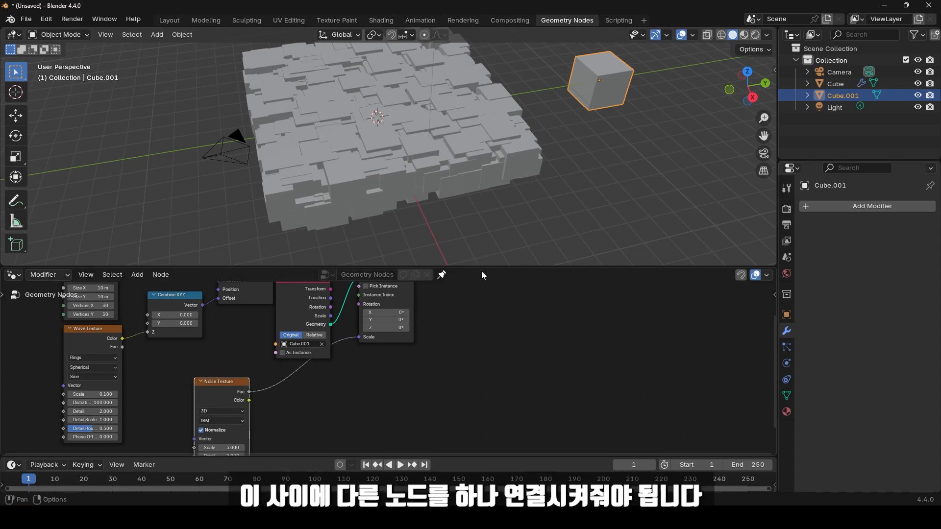
left_click_drag(495, 268, 493, 190)
left_click_drag(408, 233, 451, 236)
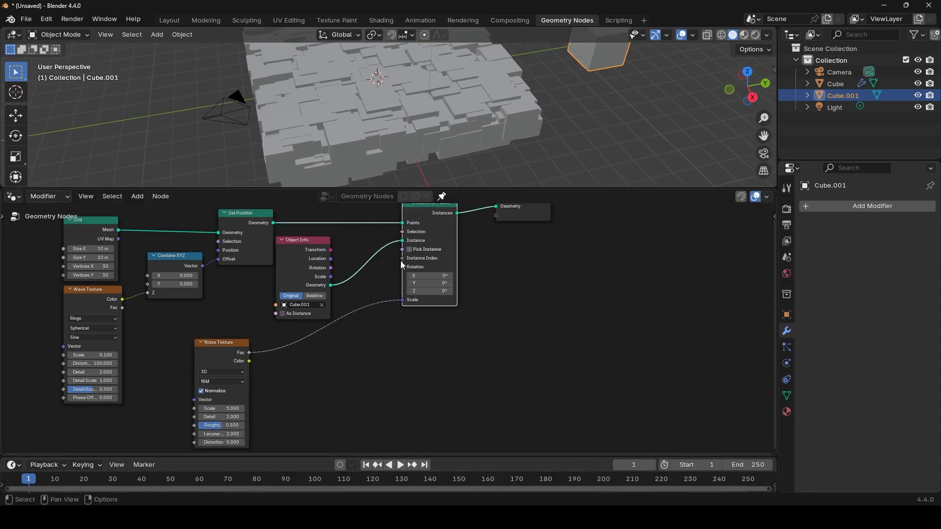
key("shift+a")
mouse_move(384, 347)
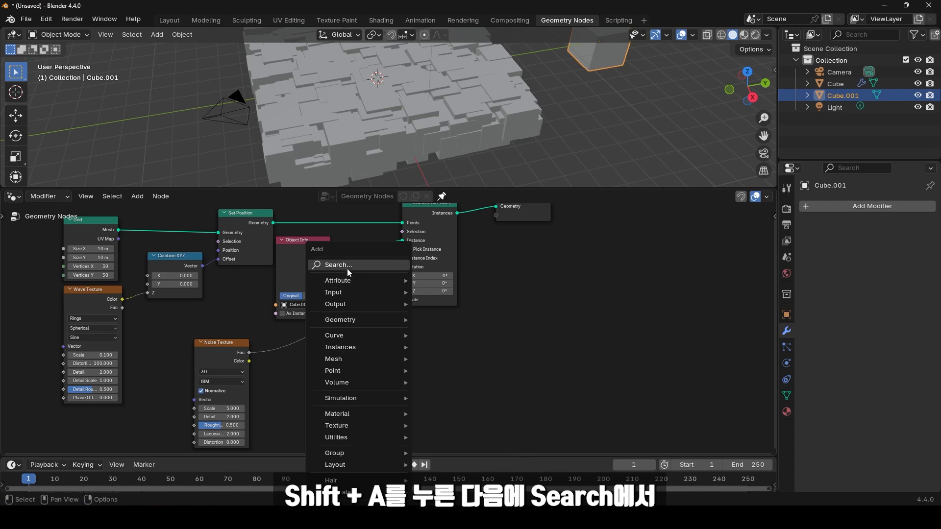
left_click(347, 267)
type("colo")
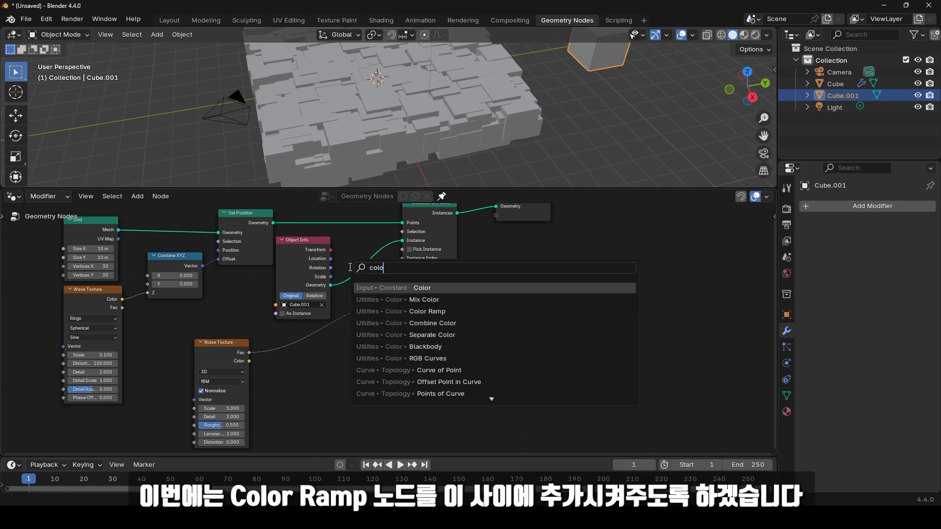
left_click(422, 311)
left_click(291, 329)
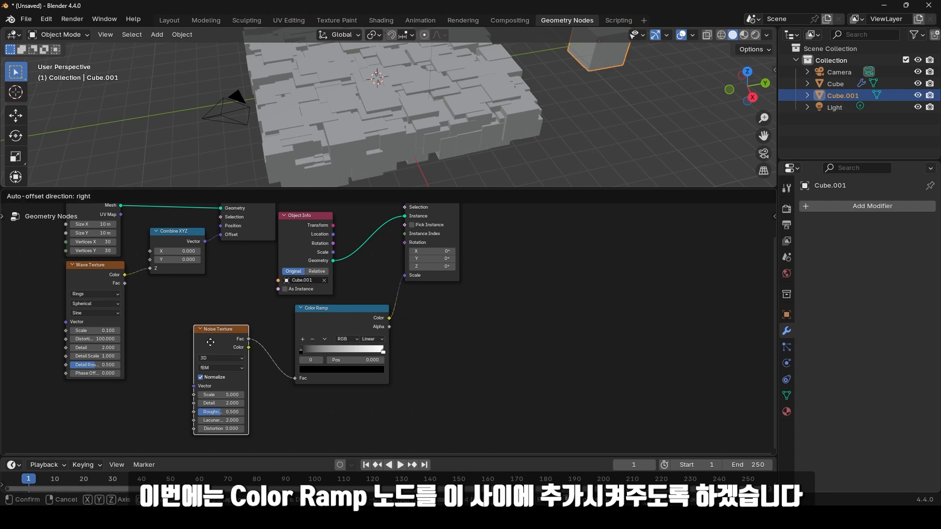
scroll(259, 332, "up", 2)
middle_click_drag(268, 336, 260, 321)
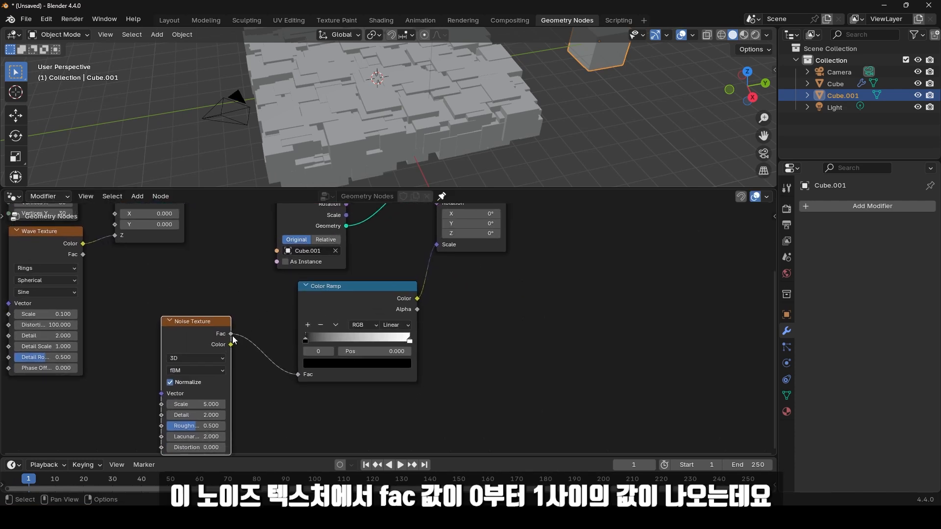
mouse_move(233, 337)
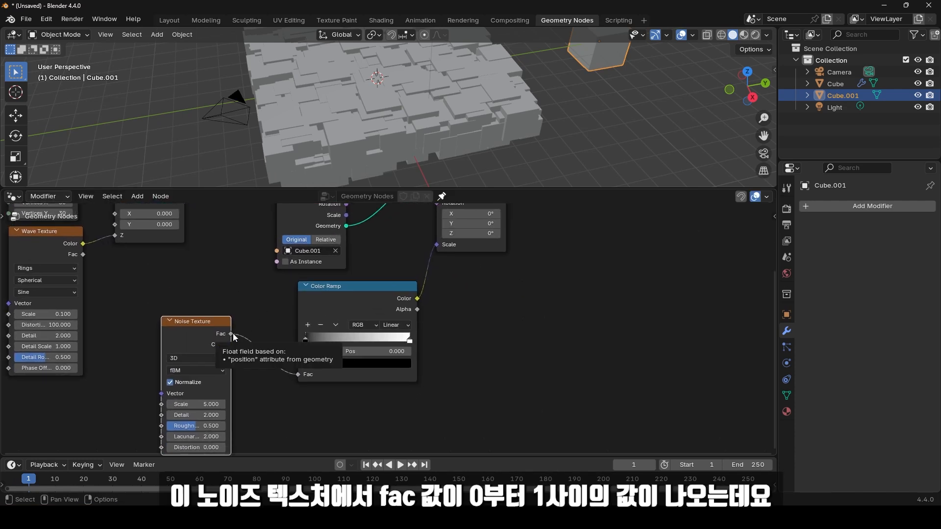
Step: Try out cube sizes by moving the Color Ramp's black stop to 0.492 and its white stop to 0.870
middle_click_drag(458, 389, 421, 398)
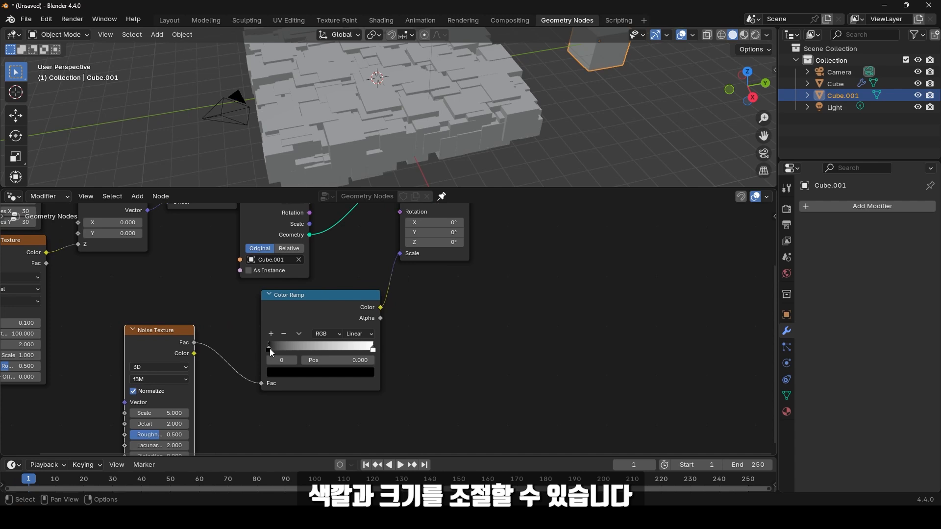
left_click_drag(270, 349, 324, 350)
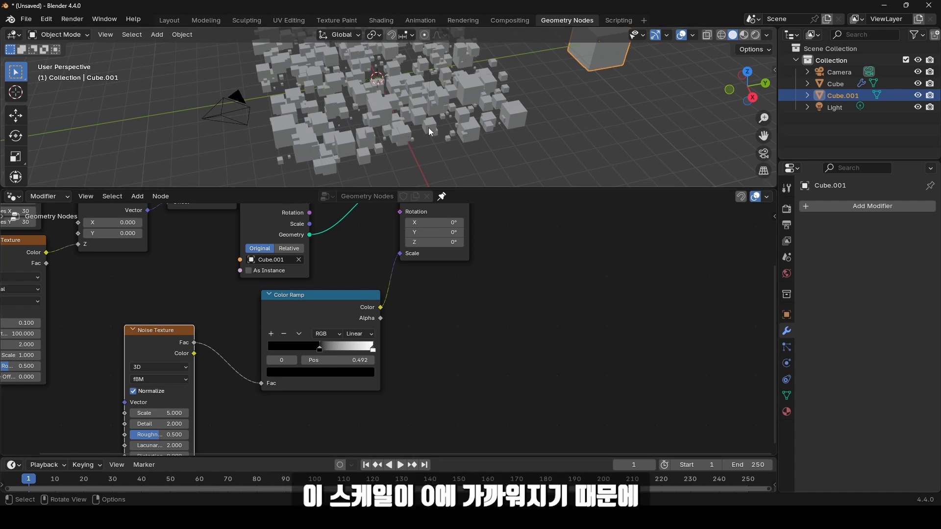
middle_click_drag(429, 127, 380, 195)
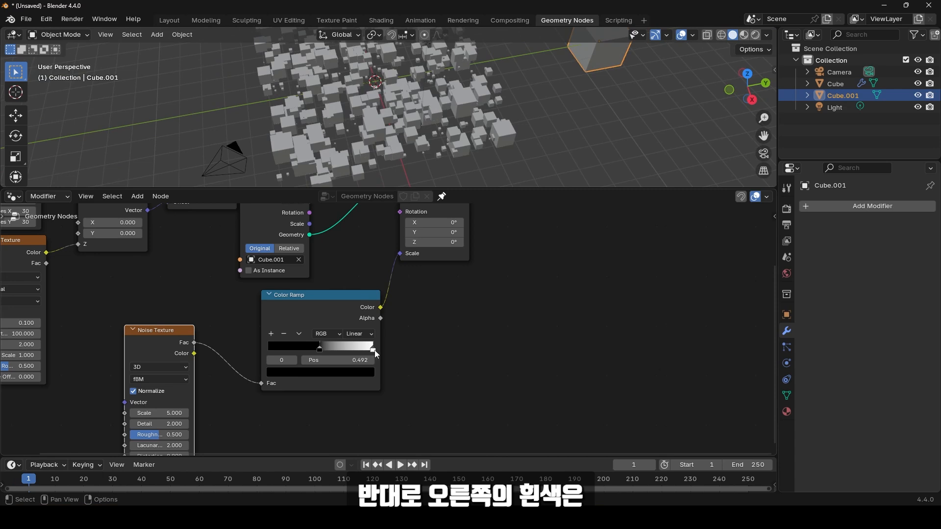
mouse_move(374, 351)
left_mouse_down()
mouse_move(334, 351)
mouse_move(383, 351)
mouse_move(360, 351)
left_mouse_up()
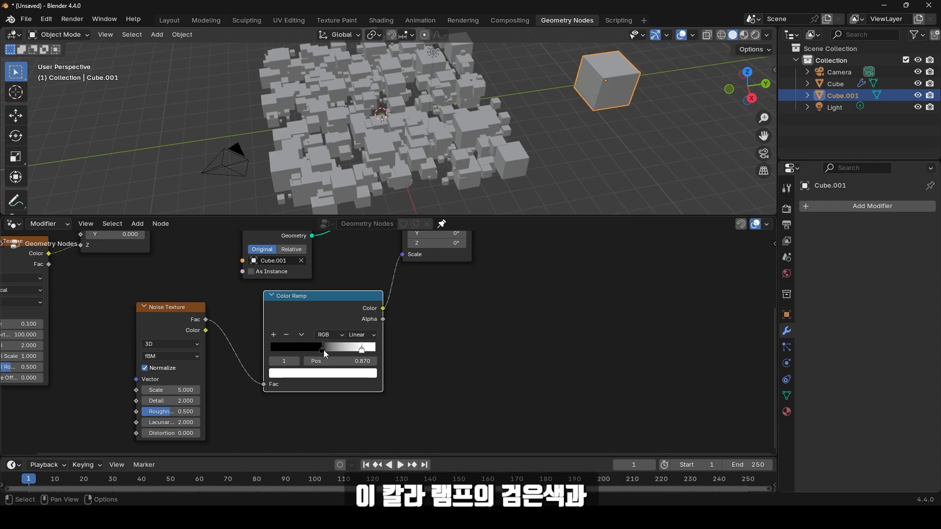
left_click_drag(323, 349, 365, 352)
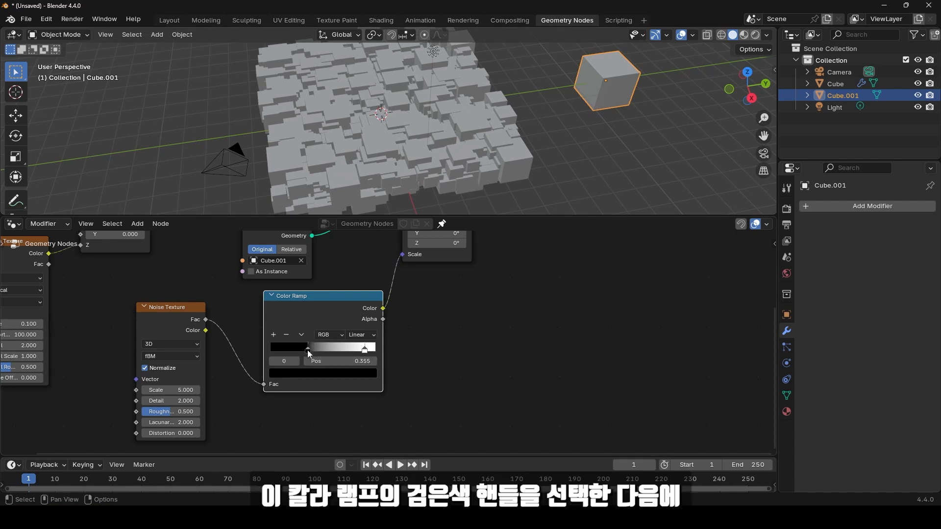
Step: Move the Color Ramp's black stop slightly toward the white end and lighten its color to dark grey
left_click_drag(308, 350, 316, 350)
left_click(328, 374)
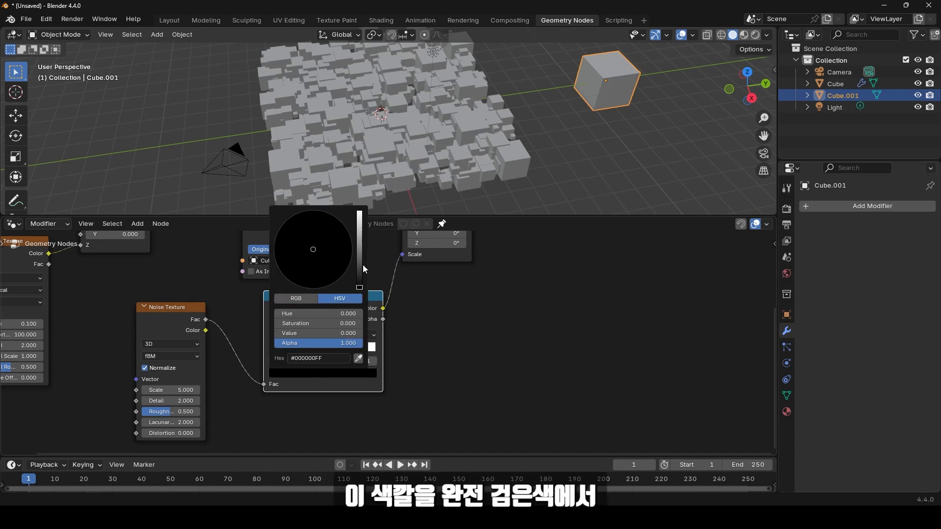
left_click_drag(361, 287, 359, 263)
Step: Darken the Color Ramp's white stop to light grey
left_click(375, 349)
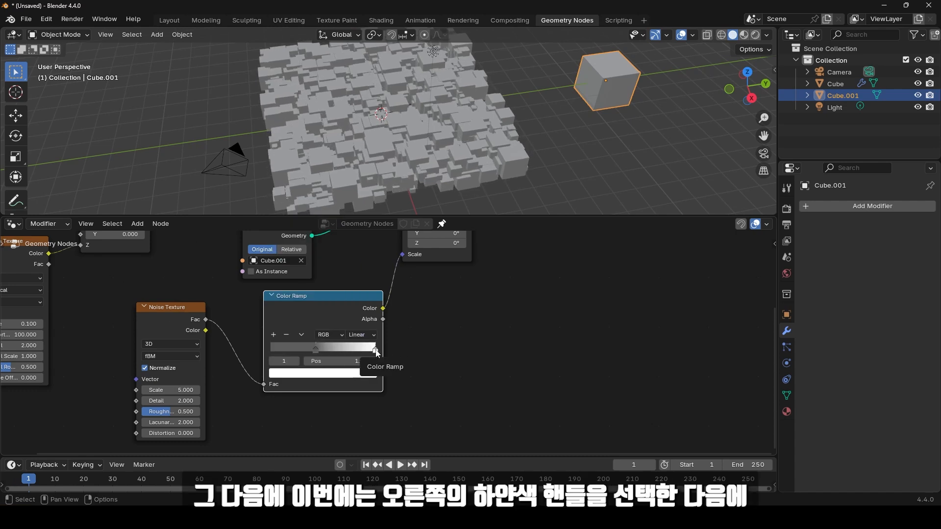
left_click(369, 376)
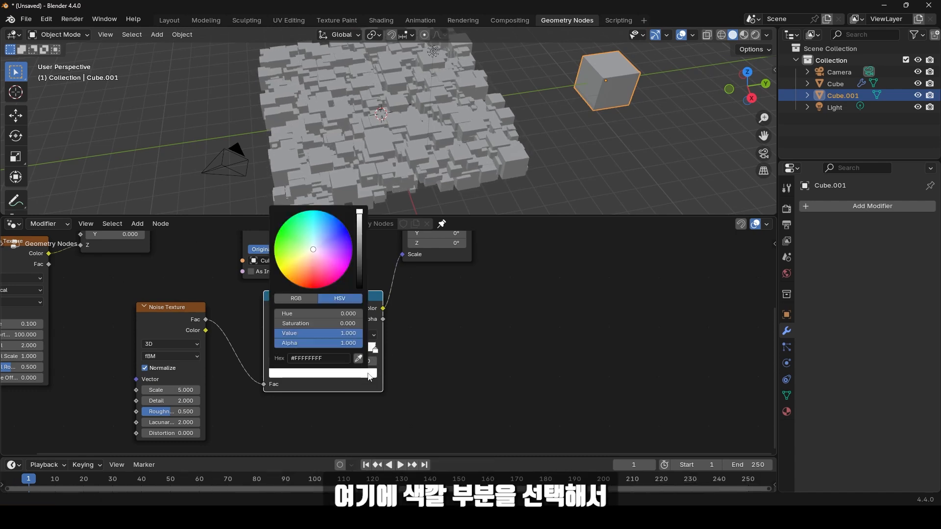
left_click_drag(360, 214, 359, 232)
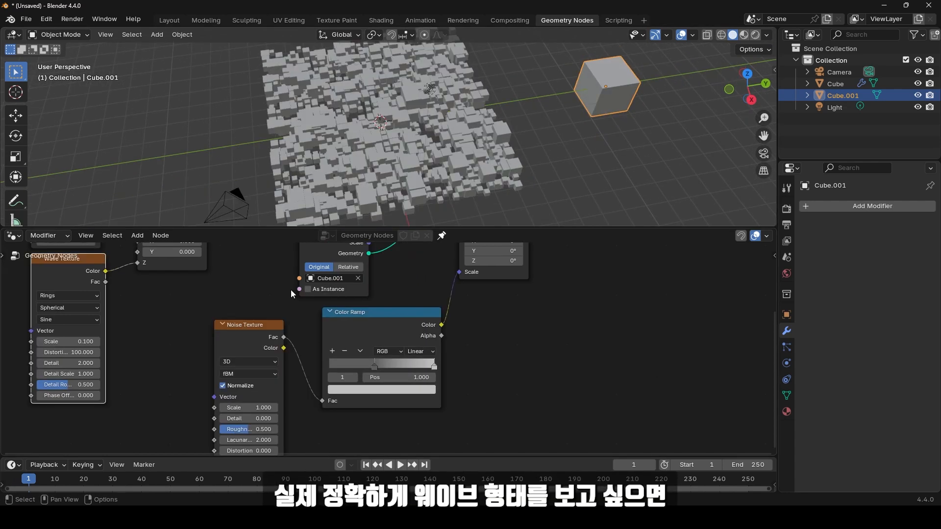
Step: Set the Wave Texture's Distortion to 0
middle_click_drag(209, 298, 244, 323)
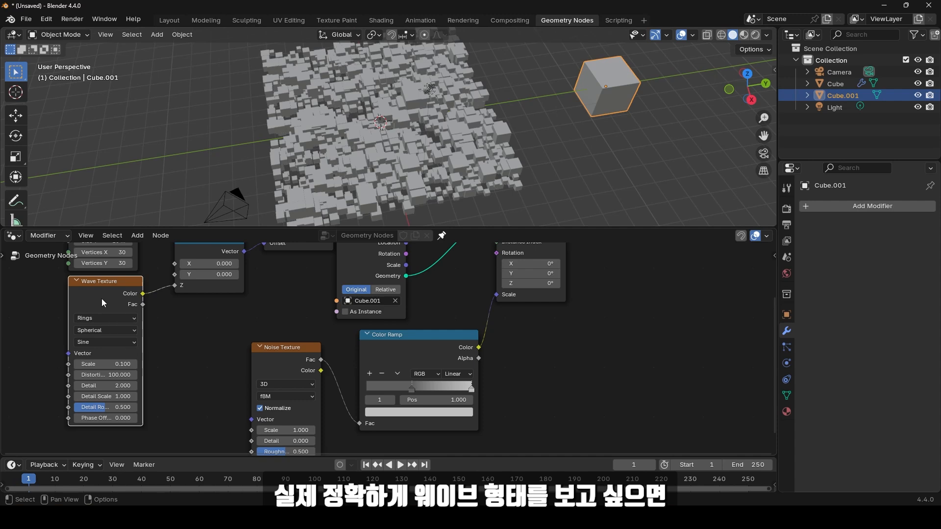
mouse_move(108, 375)
left_mouse_down()
mouse_move(3, 374)
mouse_move(117, 373)
left_mouse_up()
left_click(117, 373)
type("0")
key("Return")
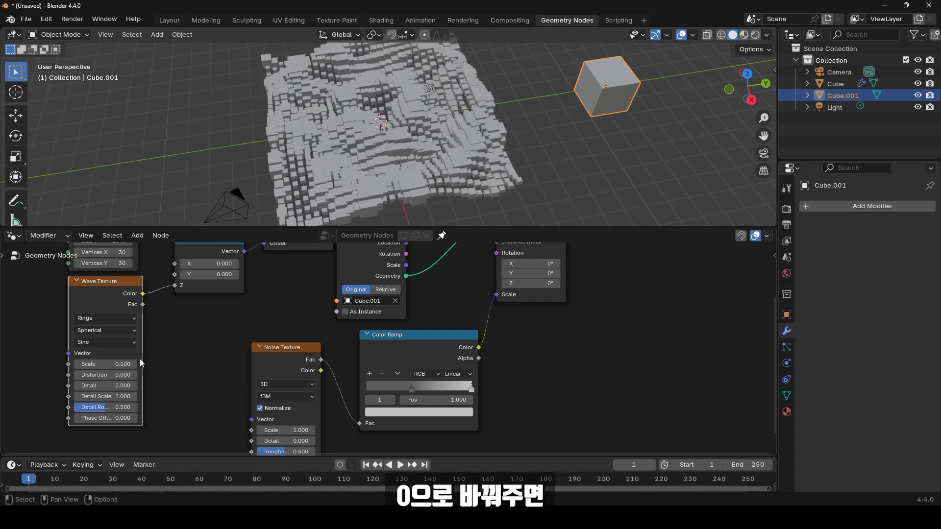
Step: Try out the wave motion by changing the Wave Texture's Phase Offset to 39.3
middle_click_drag(451, 192, 473, 164)
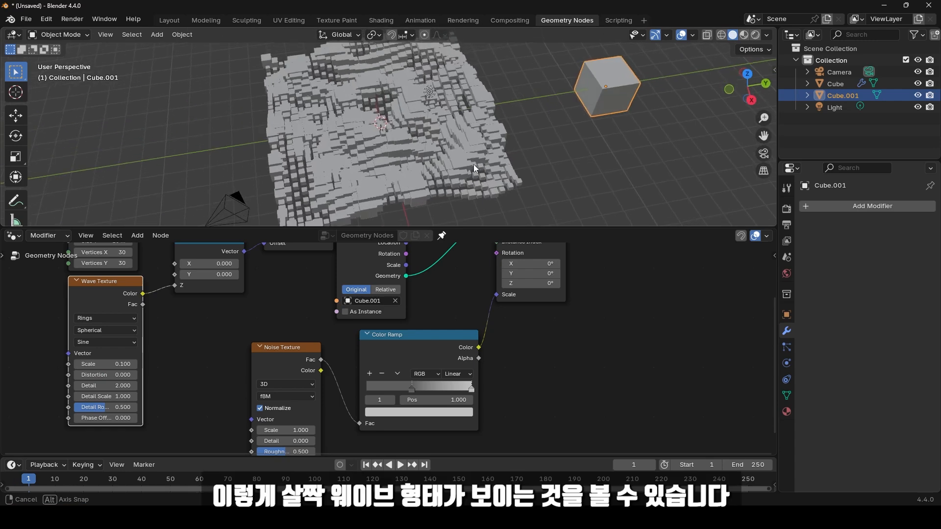
middle_click_drag(390, 121, 394, 131, "shift")
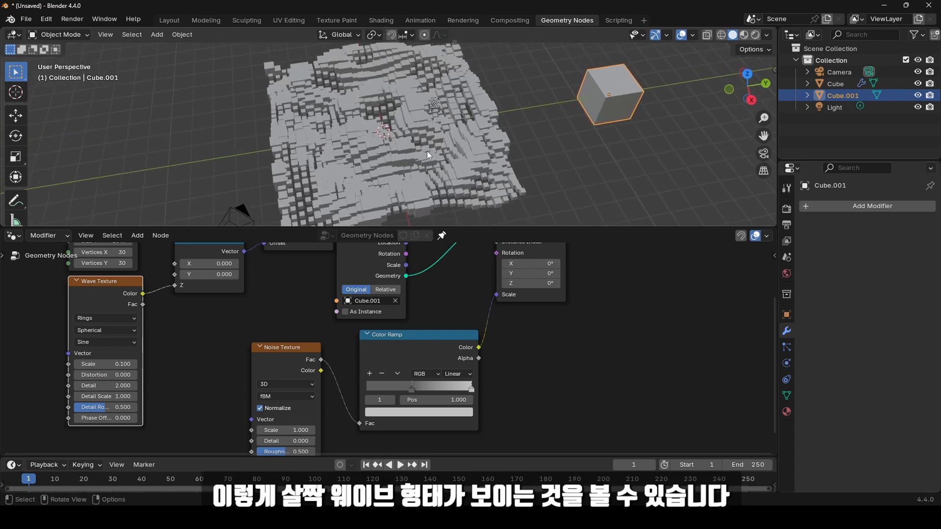
scroll(432, 147, "down", 2)
left_click_drag(97, 419, 279, 419)
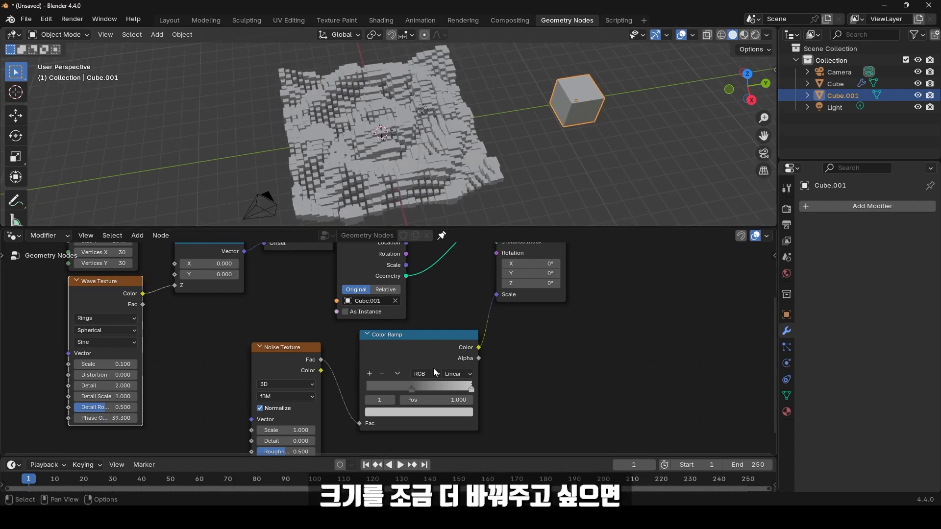
Step: Darken the Color Ramp's black stop to a dark grey with a value of 0.064 (hex 484848)
left_click(413, 388)
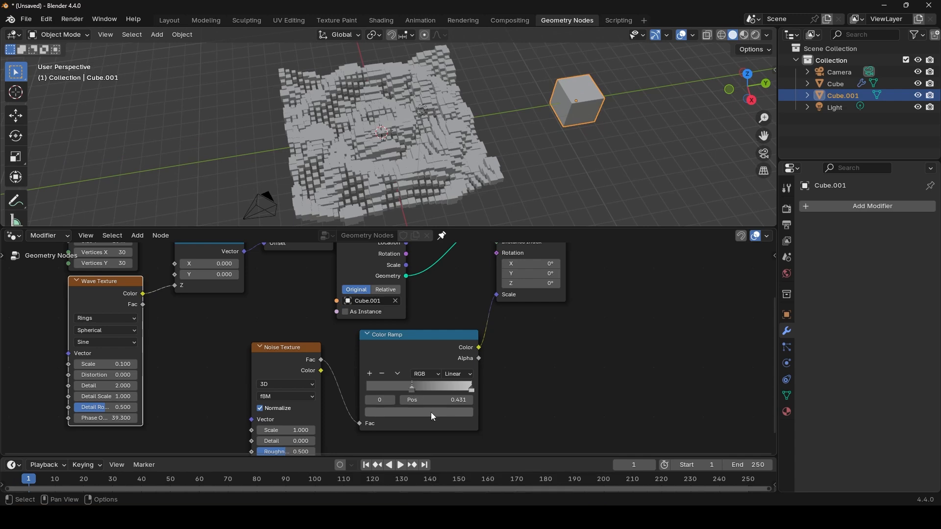
left_click(432, 412)
left_click_drag(455, 306, 455, 312)
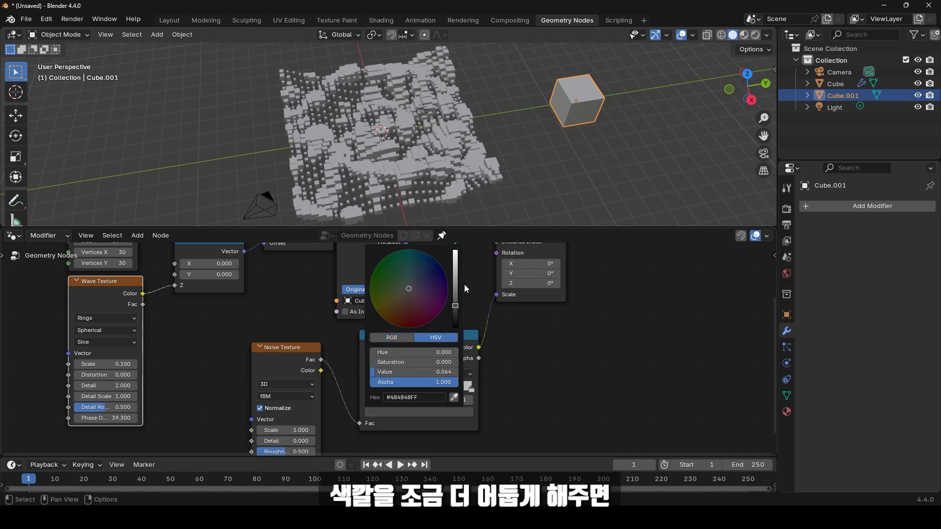
mouse_move(400, 158)
middle_mouse_down()
mouse_move(398, 199)
mouse_move(387, 161)
mouse_move(399, 165)
middle_mouse_up()
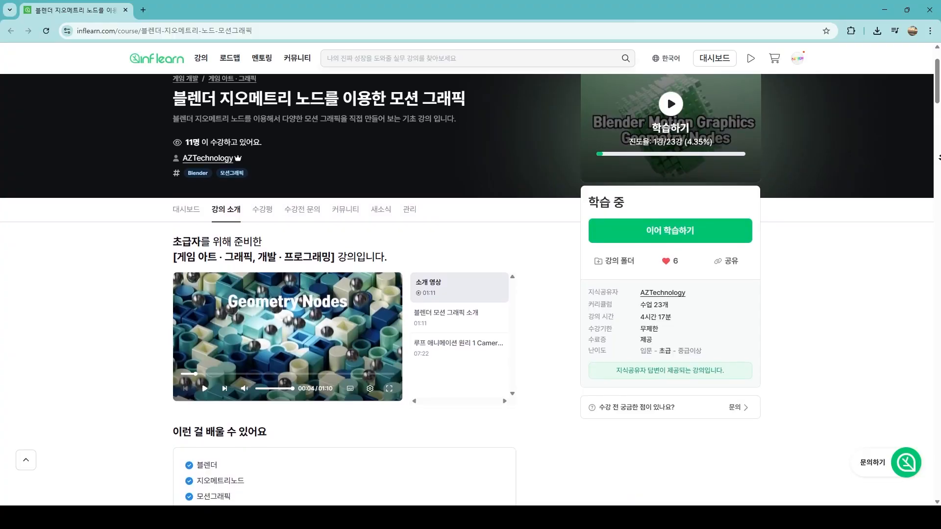
scroll(465, 289, "down", 1)
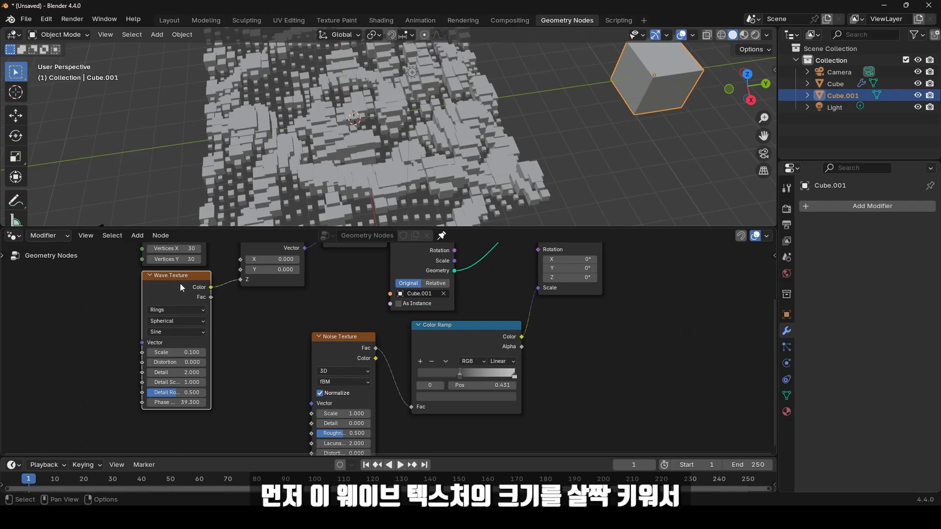
Step: Widen the Wave Texture node so its field names are readable and enlarge the timeline area
left_click_drag(142, 293, 105, 293)
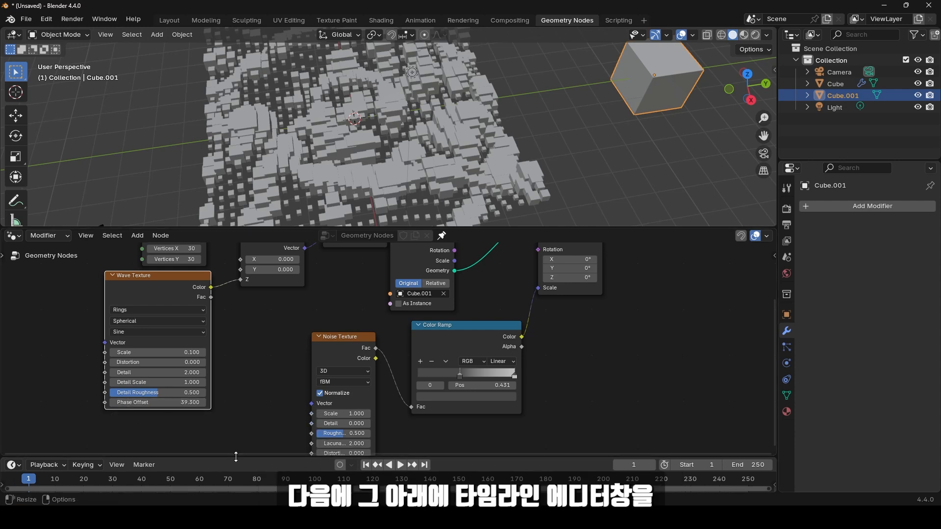
left_click_drag(240, 458, 240, 397)
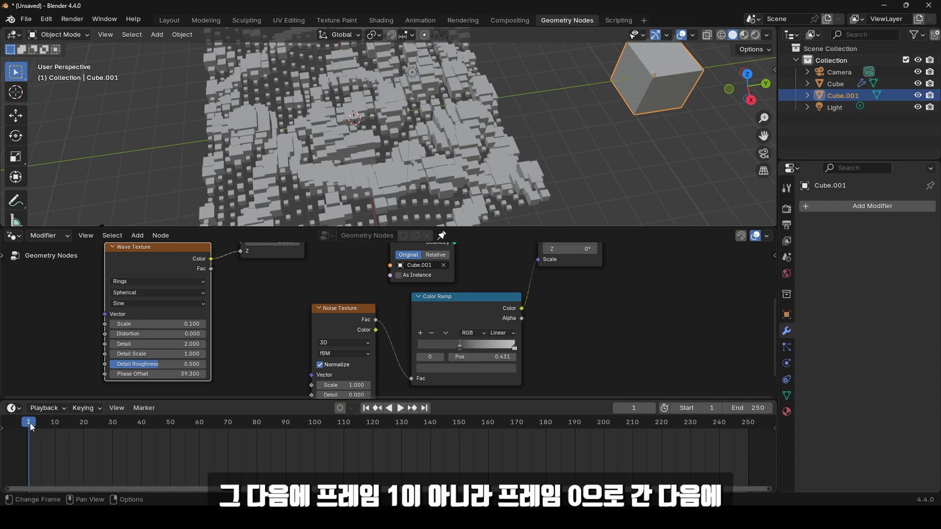
Step: At frame 0, set the Wave Texture's Phase Offset to 0 and insert a keyframe on it
key("Left")
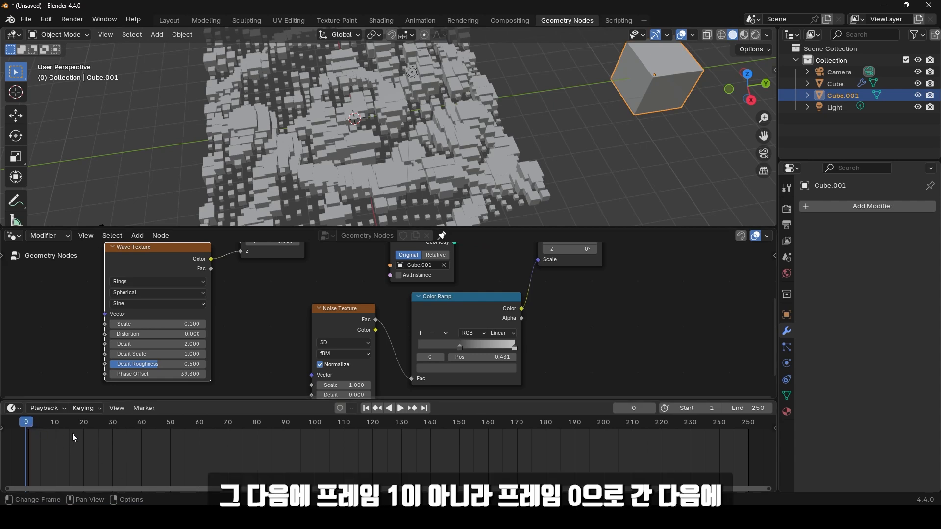
left_click(168, 376)
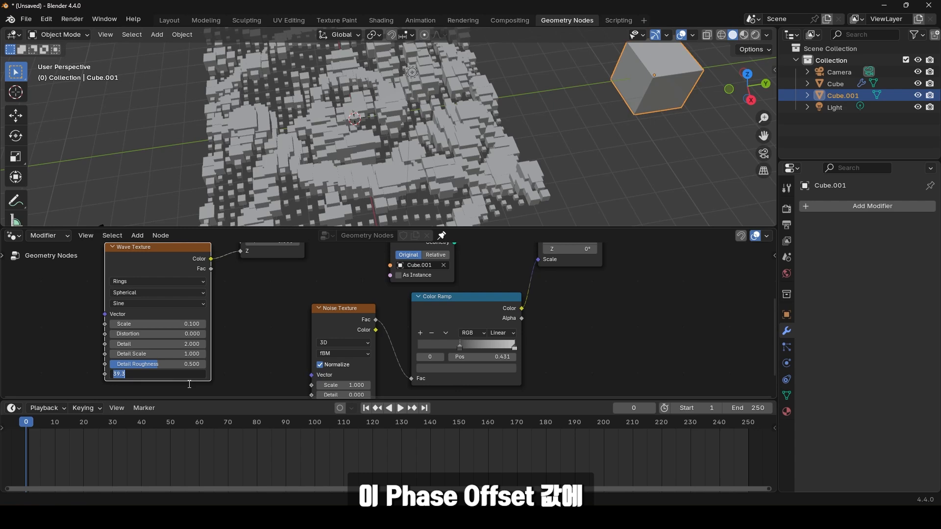
type("0")
key("Return")
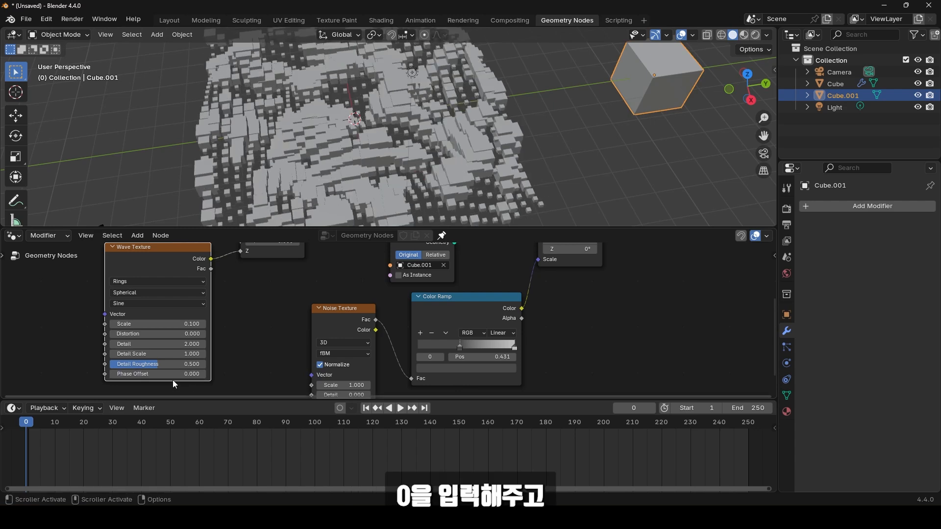
key("i")
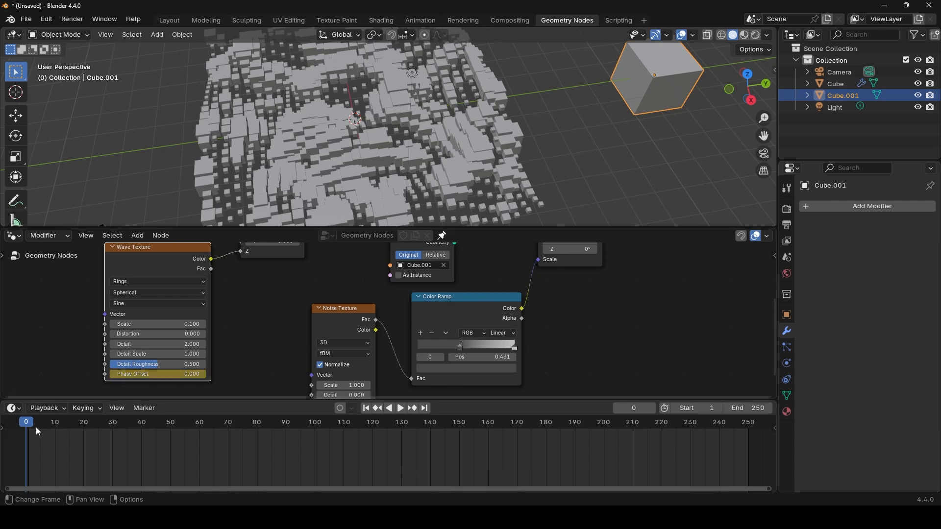
Step: At frame 250, set the Wave Texture's Phase Offset to pi*2 and insert a keyframe on it
left_click_drag(37, 427, 754, 427)
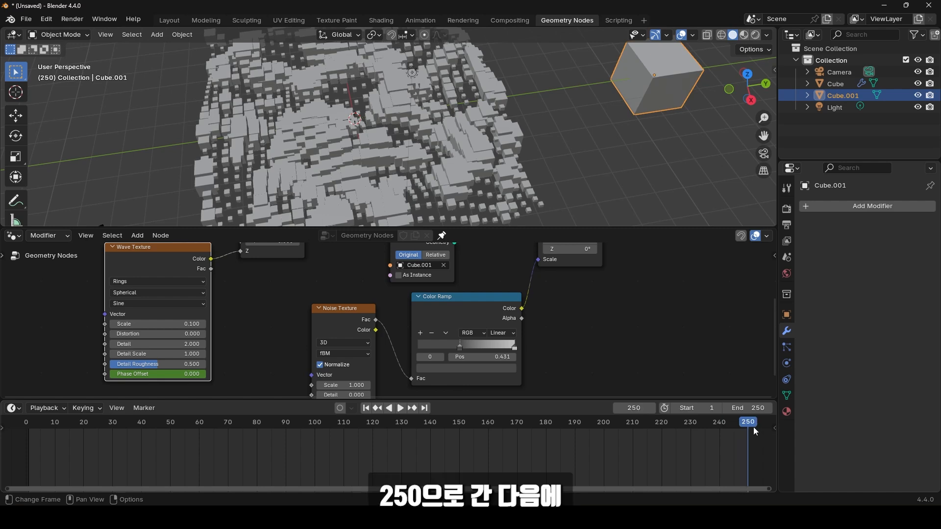
left_click(155, 376)
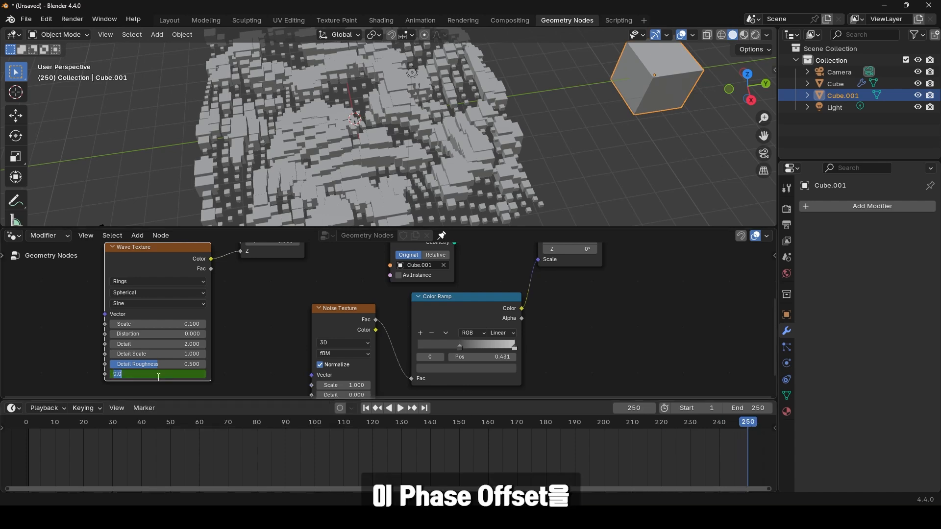
type("pi*2")
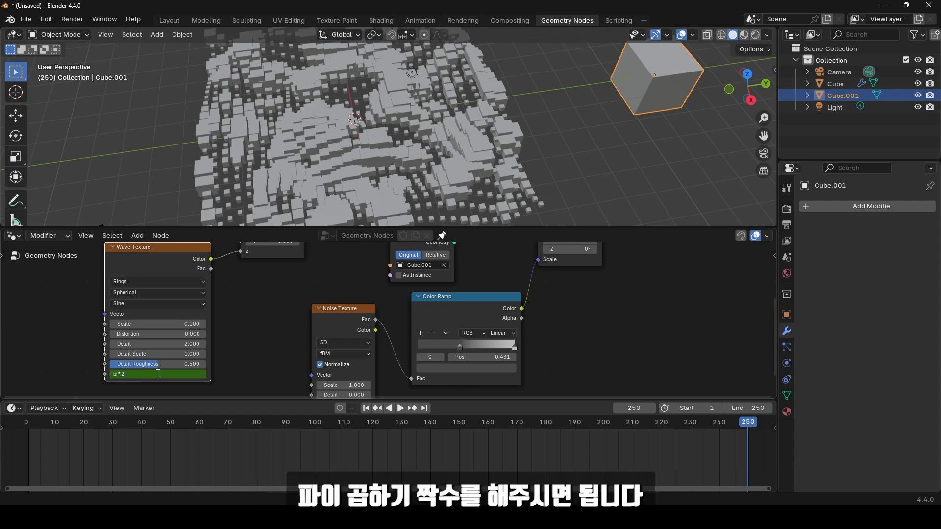
key("Return")
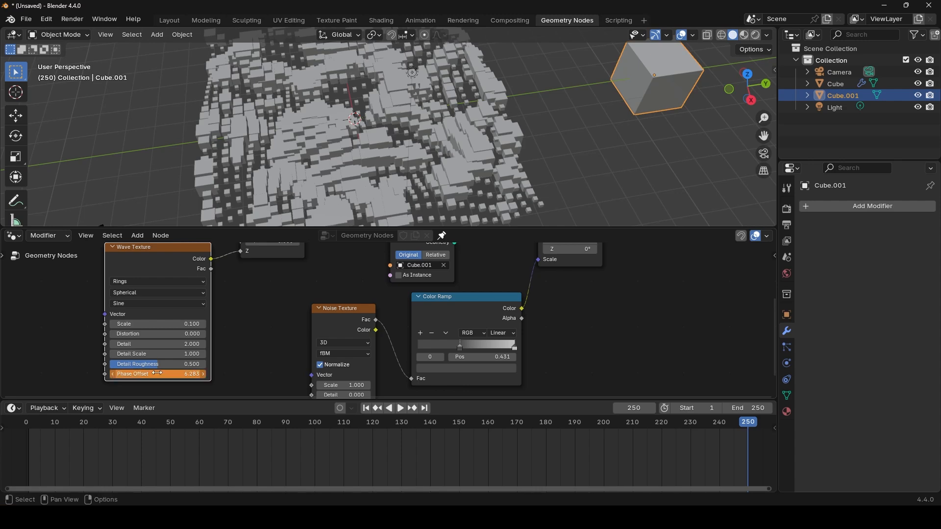
key("i")
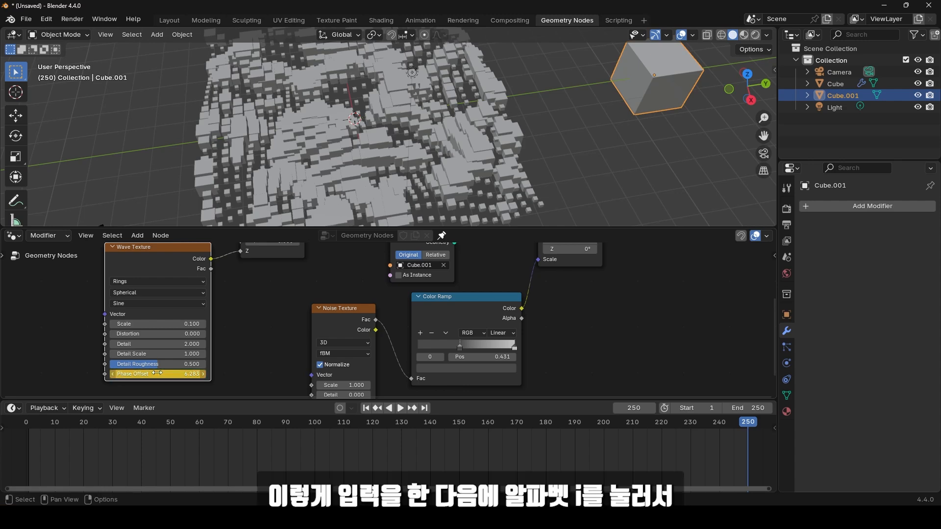
Step: Scrub back through the timeline and play the wave animation to check its motion, stopping playback at frame 76
left_click_drag(752, 425, 660, 436)
key("space")
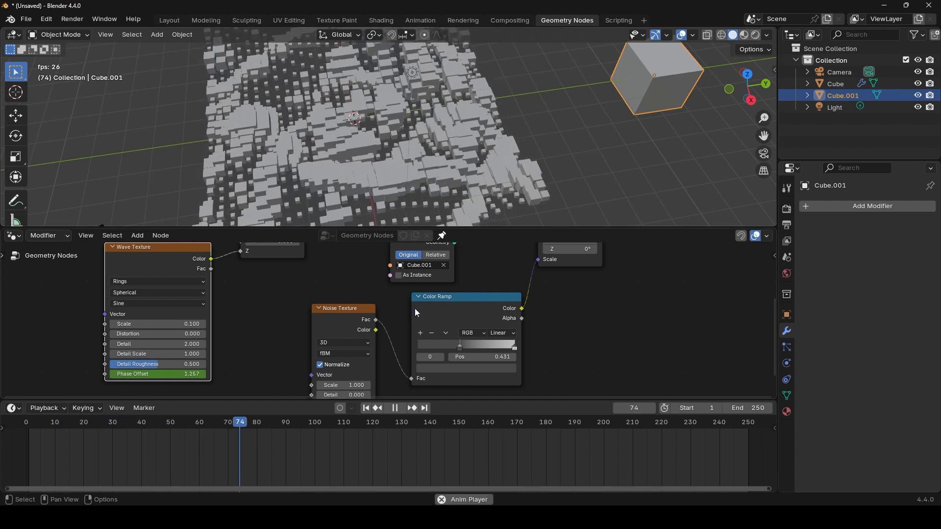
key("space")
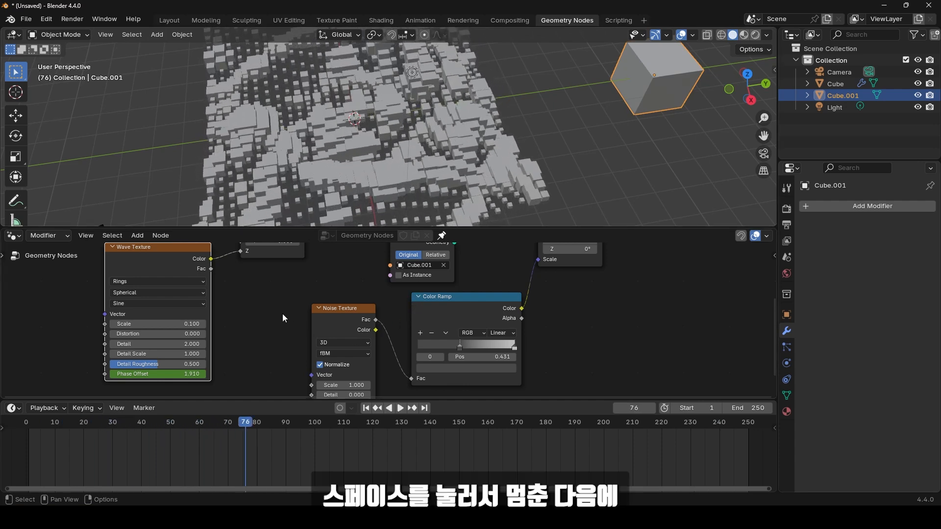
Step: In the Layout workspace, add a Bevel modifier with 5 segments to the separate source cube Cube.001
left_click(167, 21)
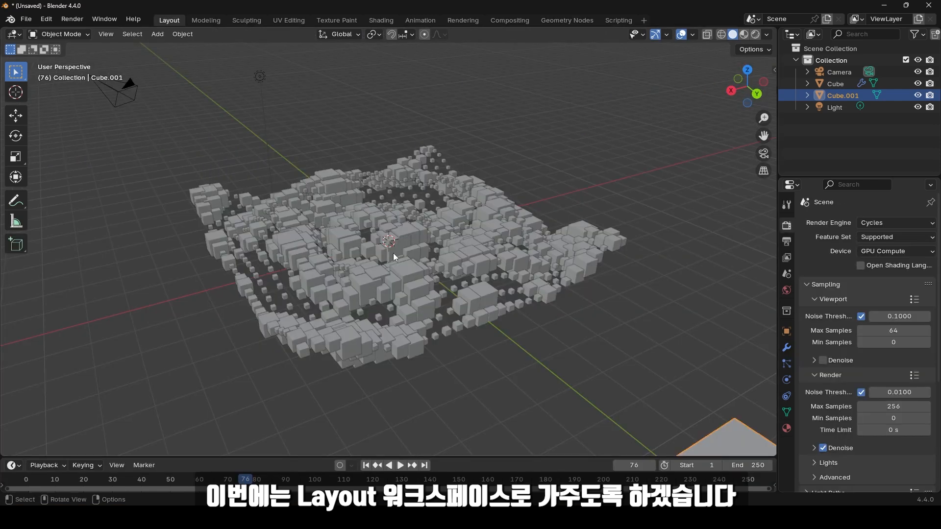
middle_click_drag(549, 345, 484, 312)
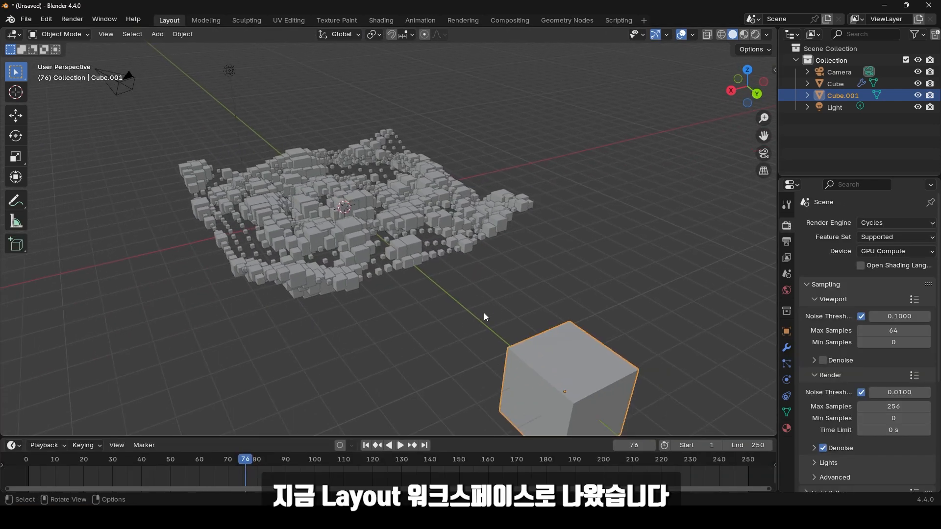
left_click(490, 220)
left_click(642, 202)
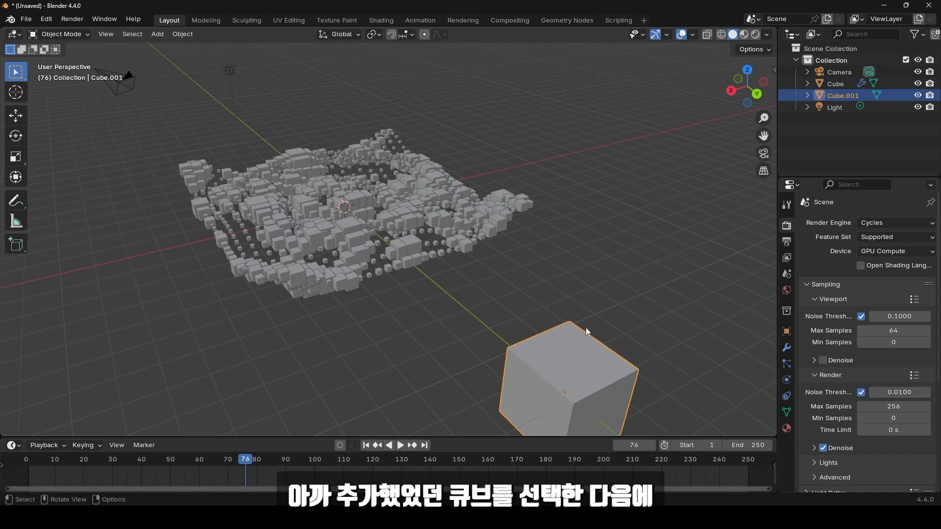
scroll(525, 279, "up", 3)
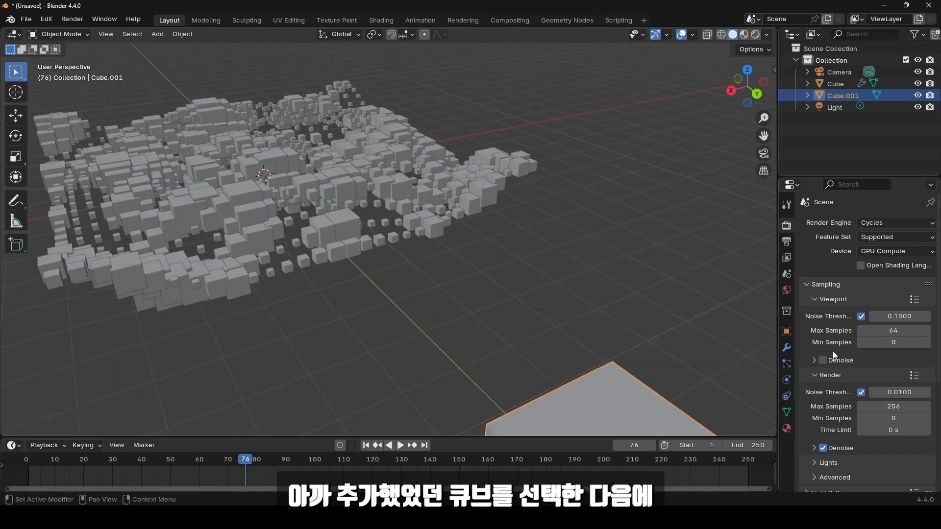
left_click(789, 349)
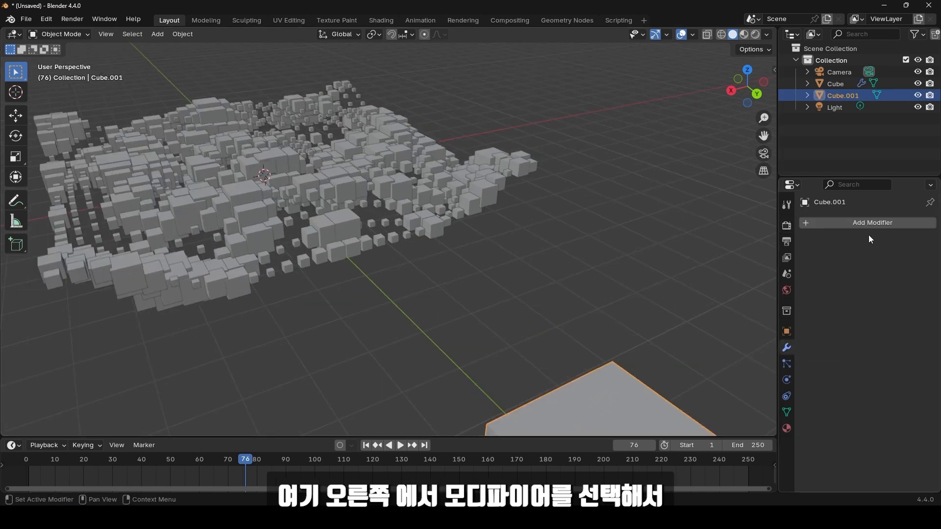
left_click(875, 223)
mouse_move(853, 267)
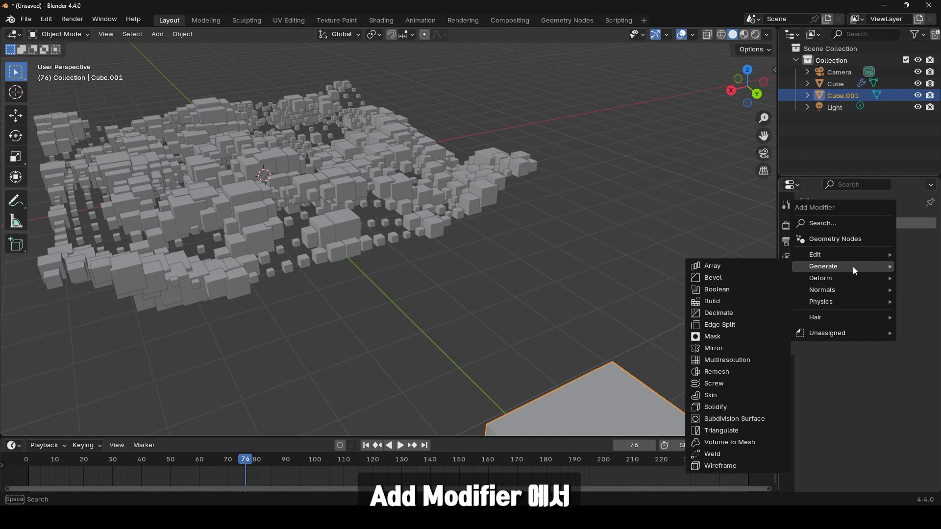
left_click(721, 277)
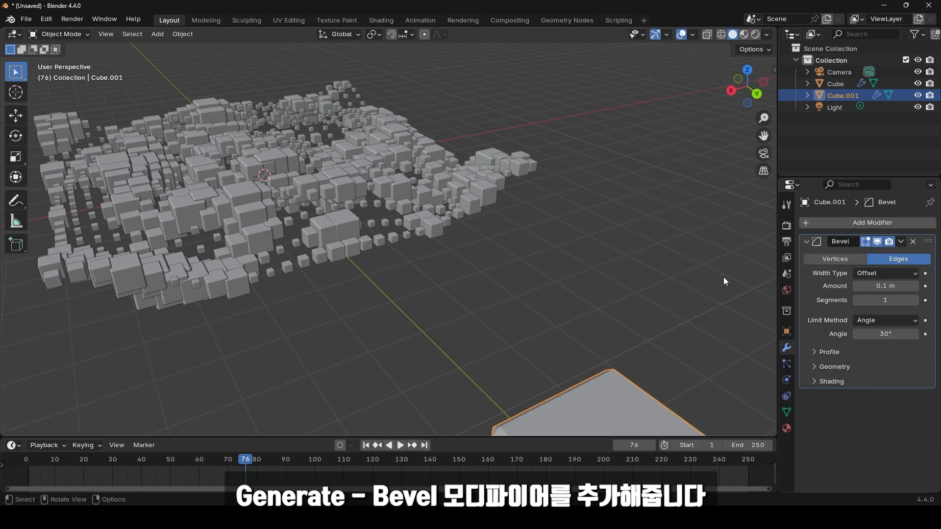
left_click(895, 301)
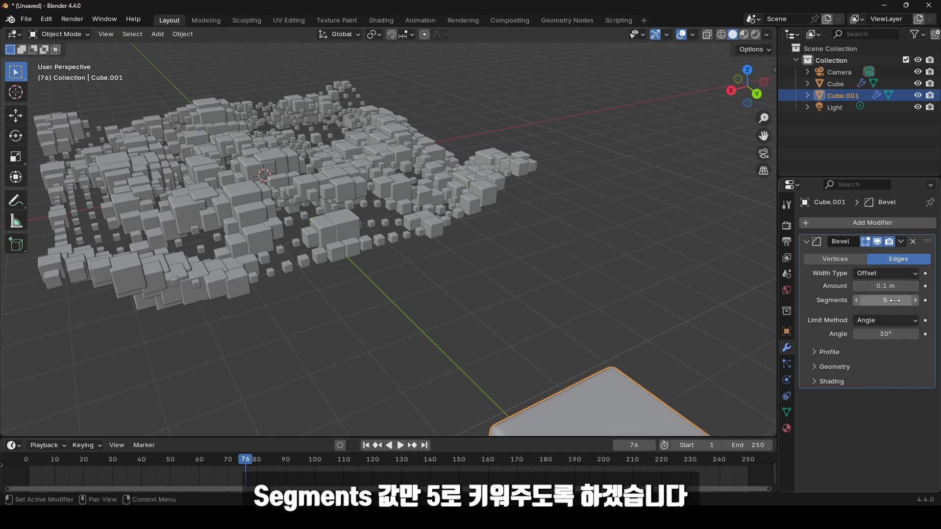
Step: Apply Shade Smooth to the beveled source cube and inspect the instanced cubes up close
scroll(592, 307, "down", 5)
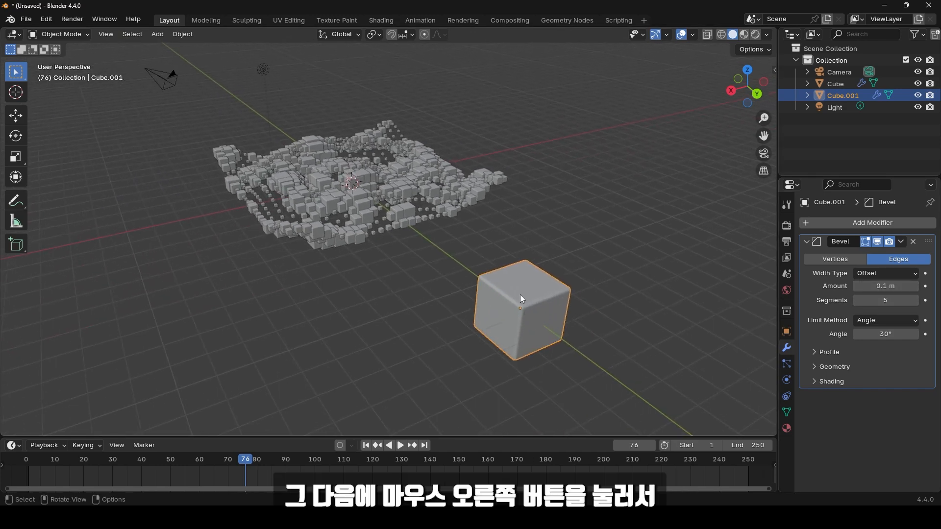
right_click(520, 296)
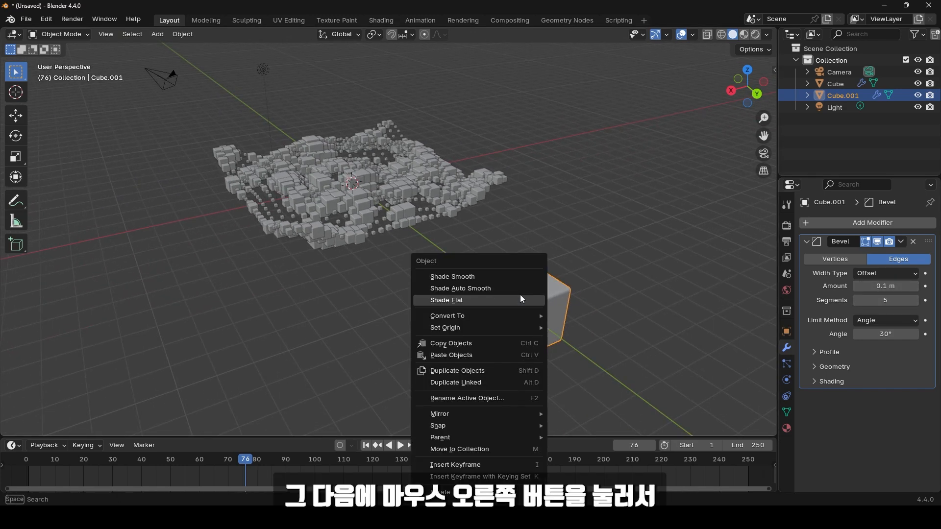
left_click(474, 277)
scroll(400, 210, "up", 6)
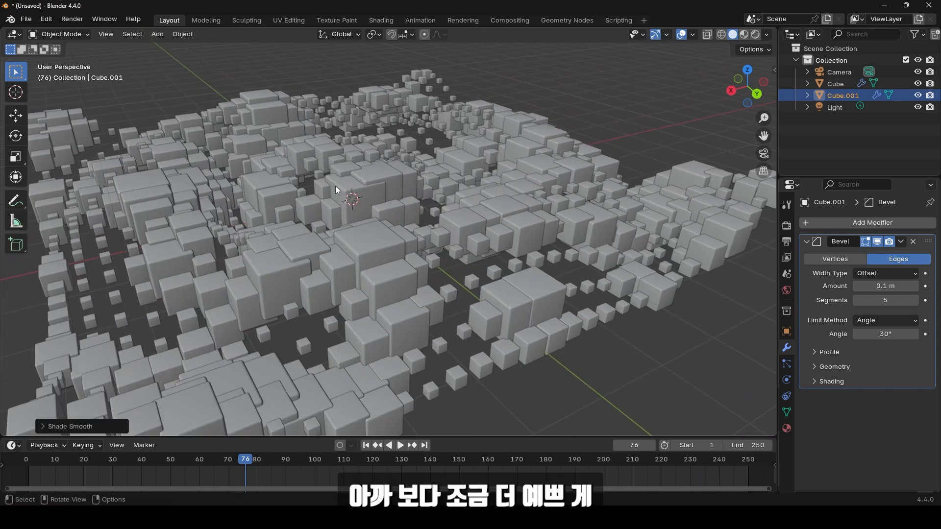
scroll(372, 237, "down", 2)
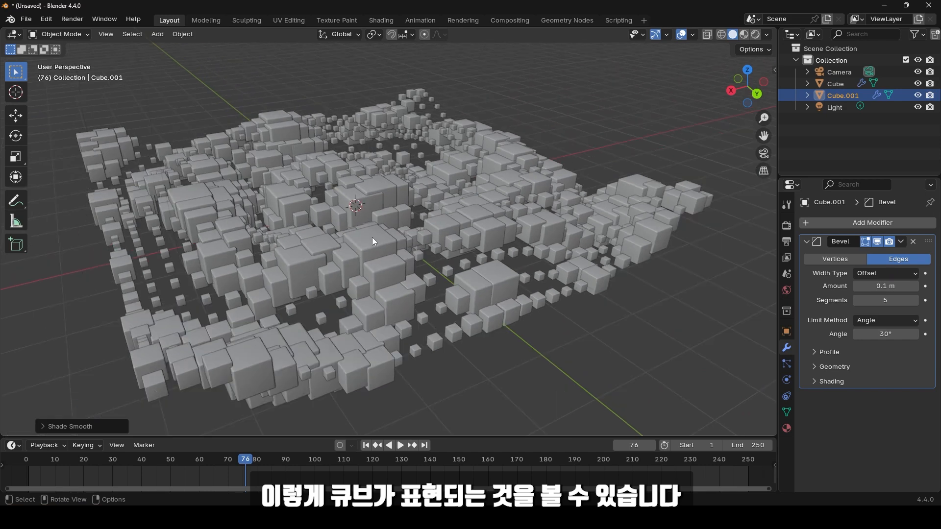
Step: Play back the animation with the beveled cubes, return to the Geometry Nodes workspace and stop playback
key("space")
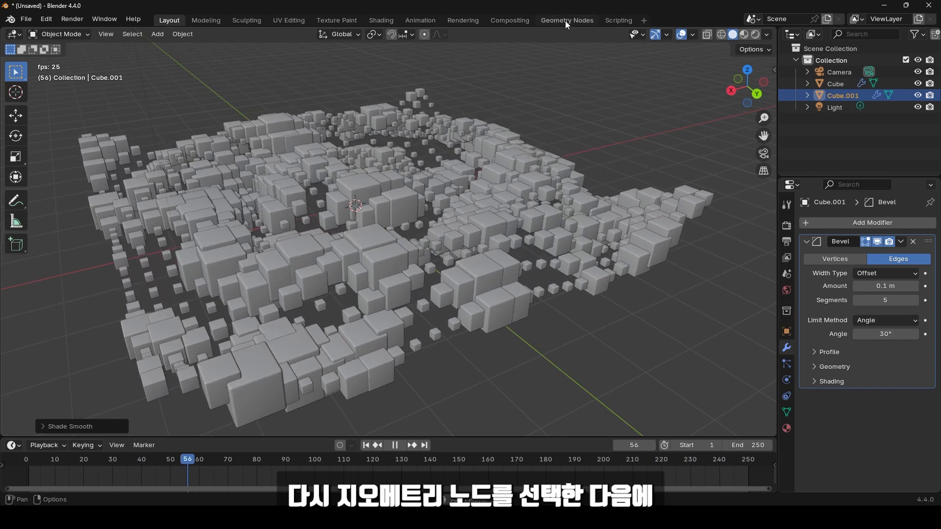
left_click(567, 20)
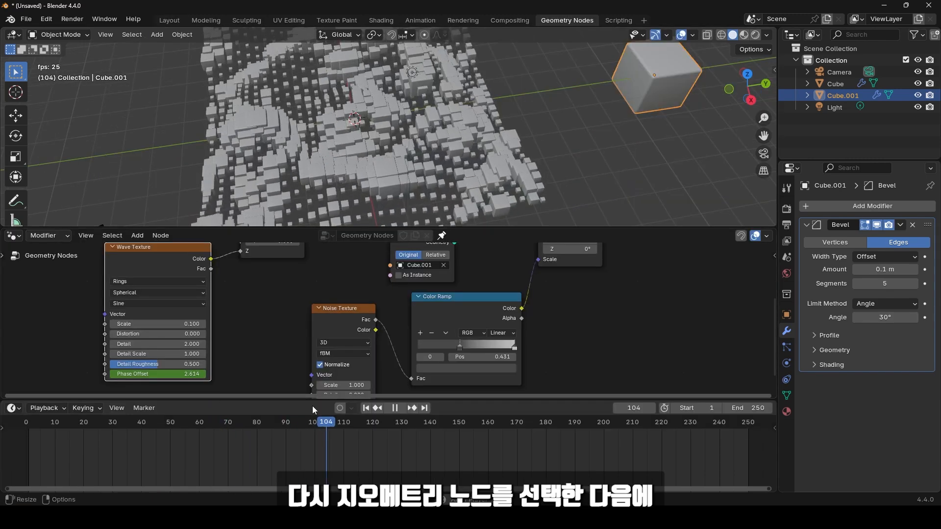
key("space")
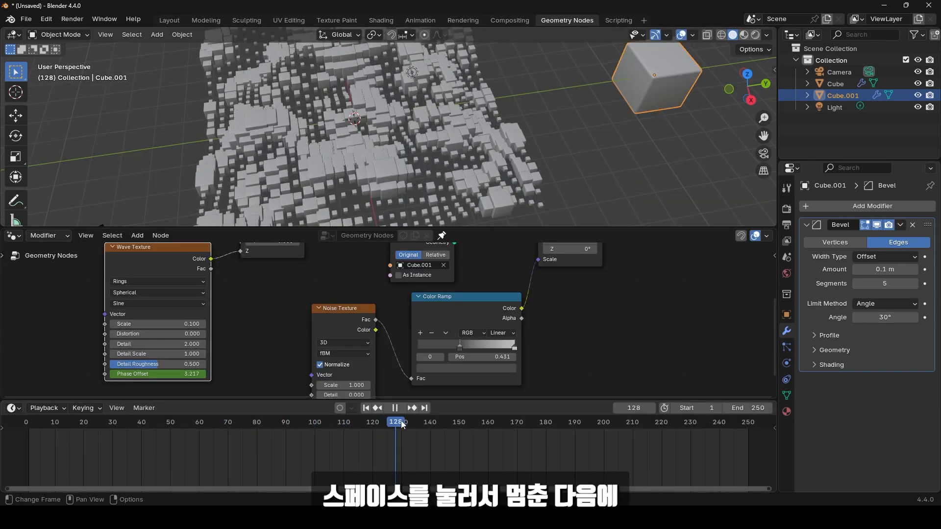
Step: At frame 250, set the Wave Texture's Phase Offset to 12.566, keyframe it, and play the animation to check its speed
key("space")
left_click_drag(401, 424, 746, 425)
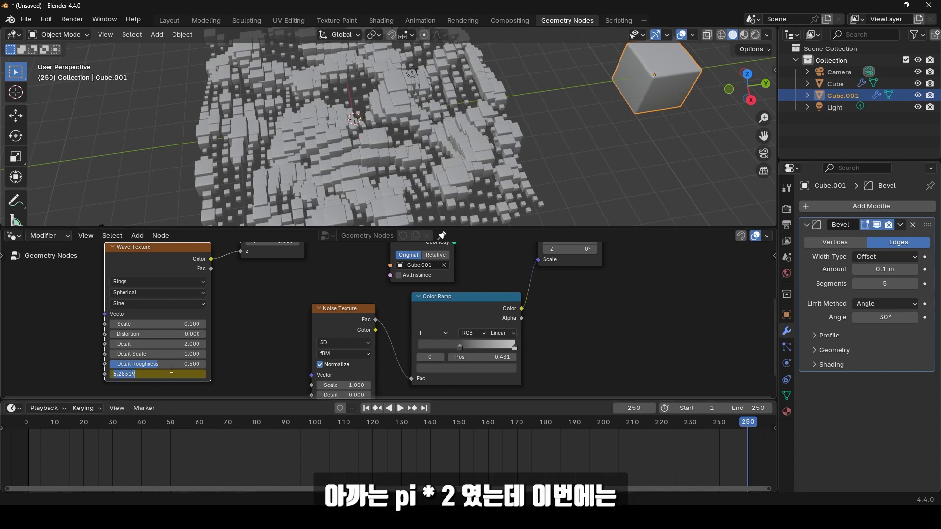
type("p")
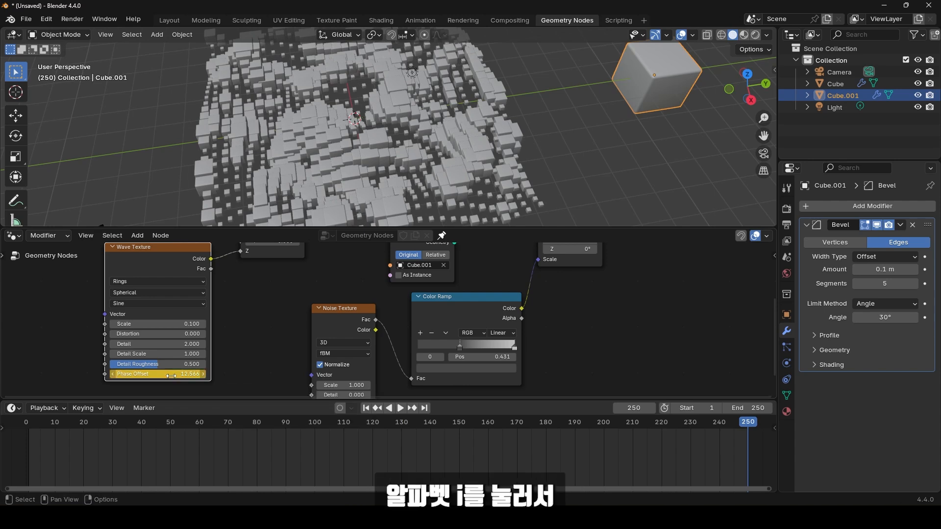
left_click_drag(743, 428, 657, 417)
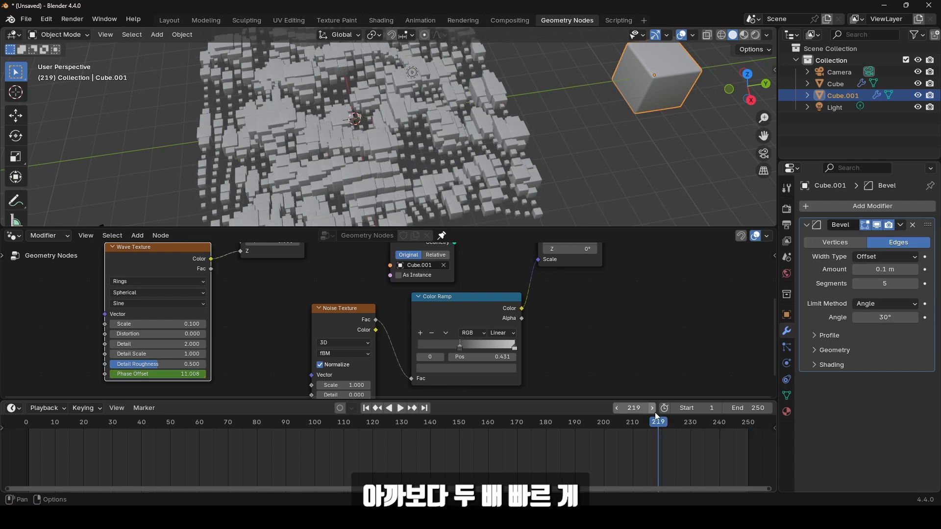
key("space")
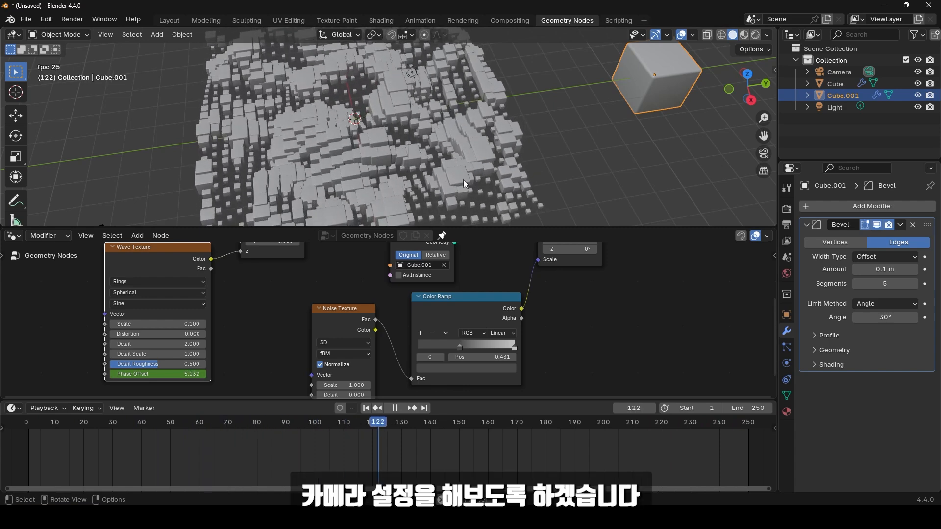
Step: In the Layout workspace, show the scene through the camera with rendered shading and stop playback at frame 100
left_click(170, 23)
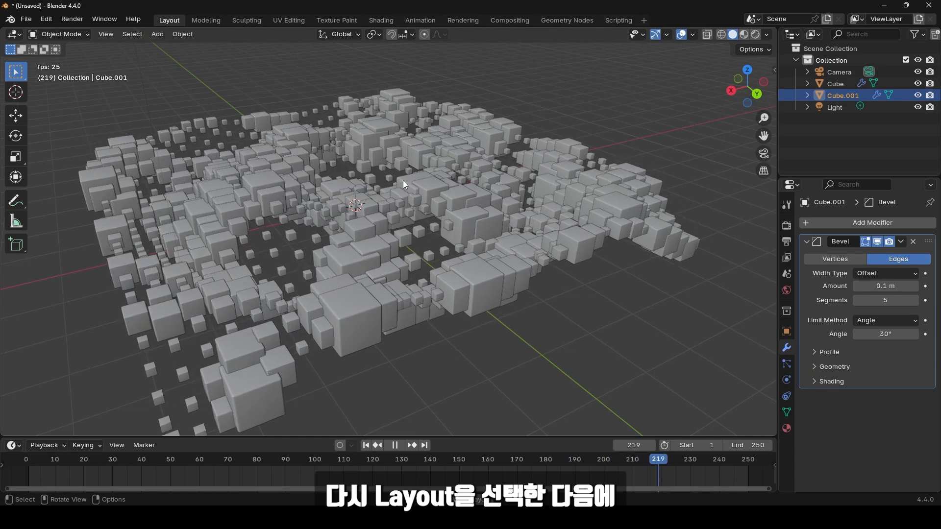
scroll(402, 181, "down", 3)
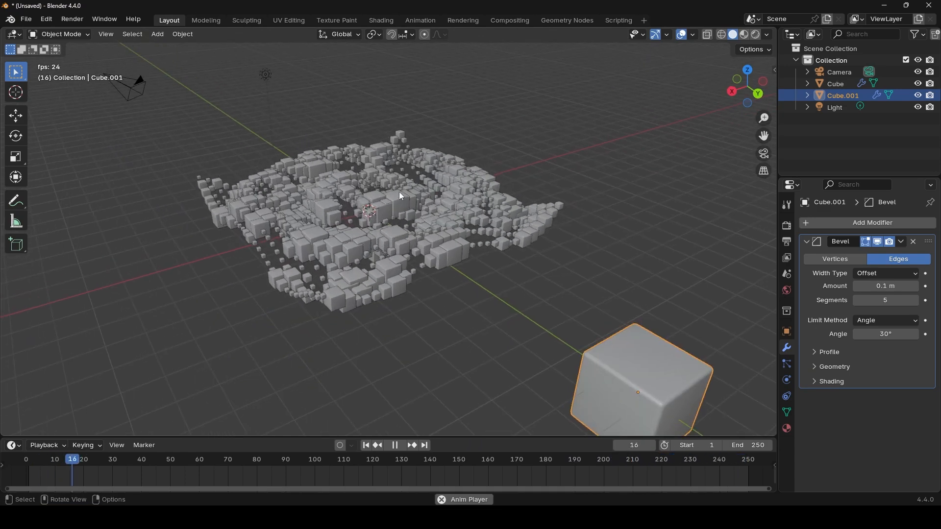
key("KP_0")
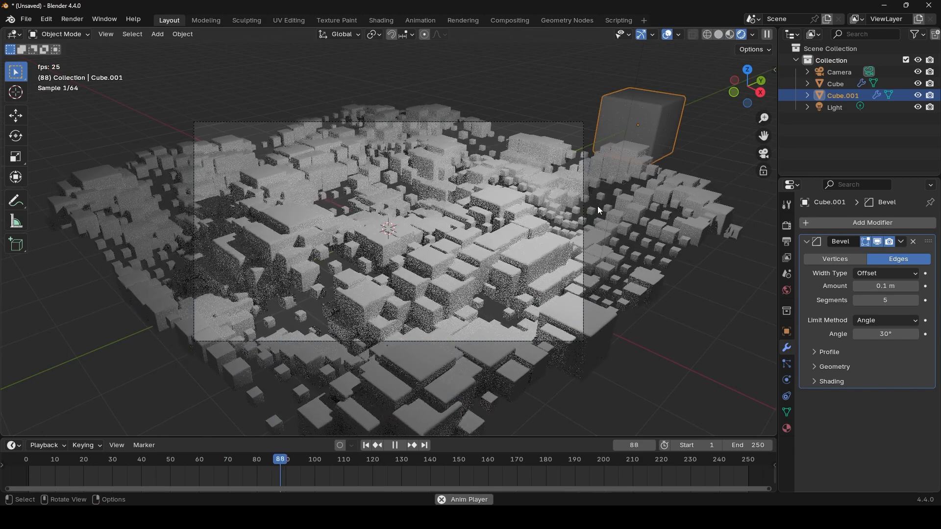
key("space")
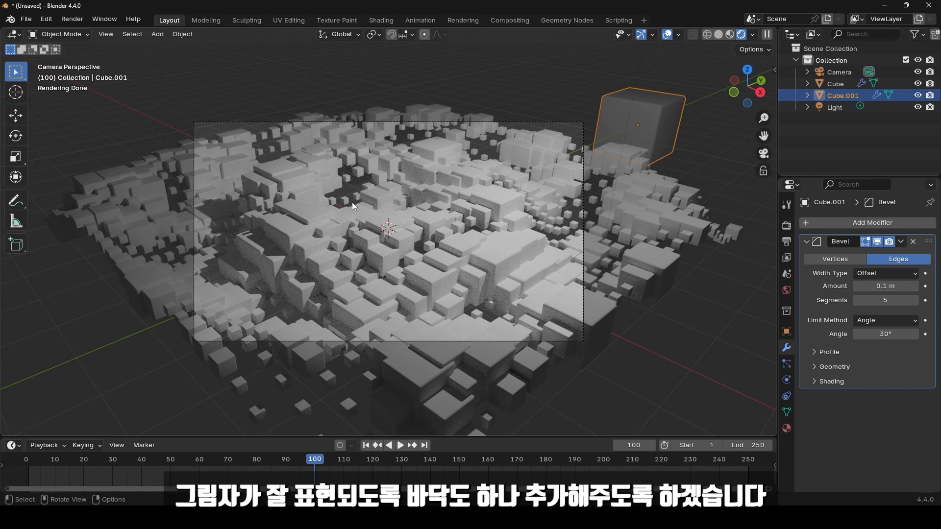
Step: Add a mesh plane as a floor and scale it up about 6.9 times
key("shift+a")
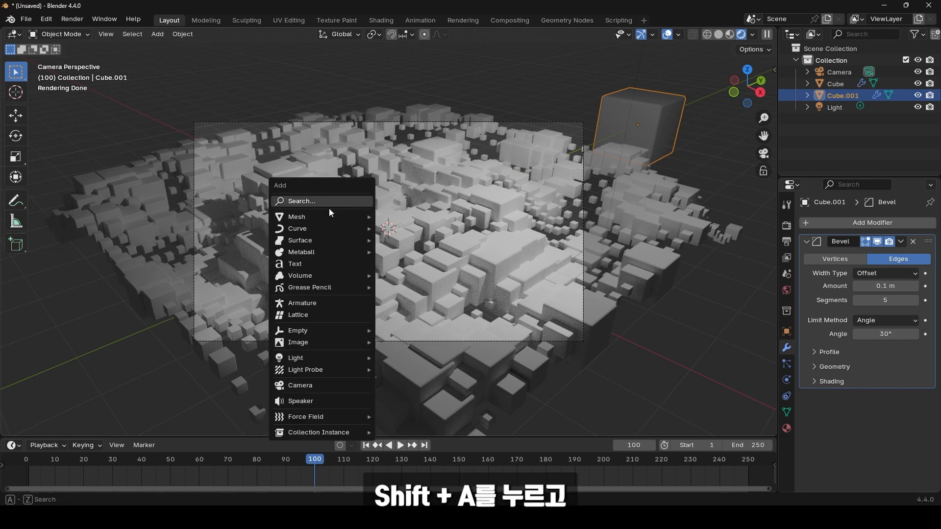
mouse_move(311, 215)
left_click(416, 216)
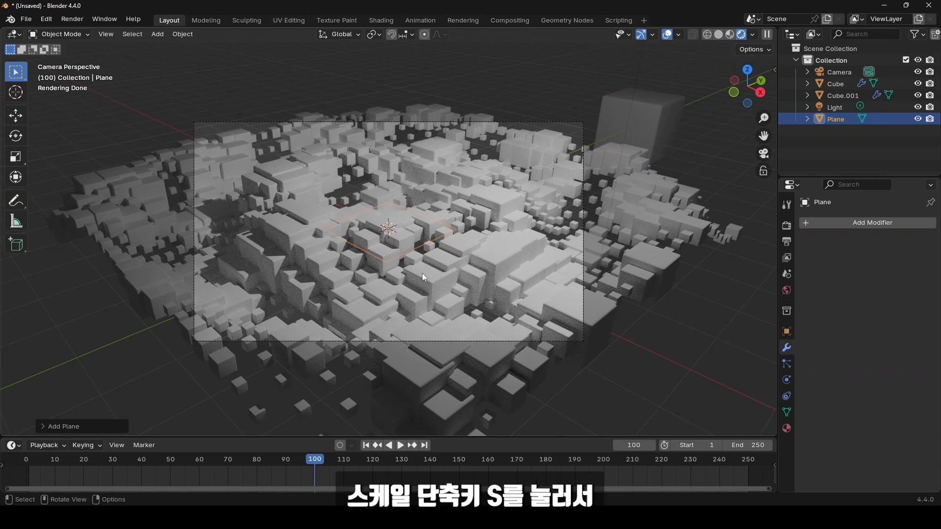
key("s")
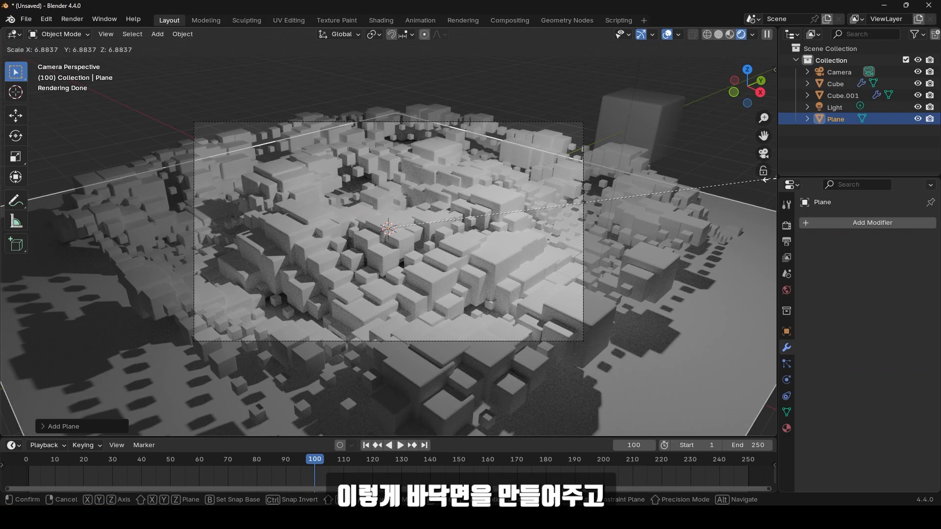
left_click(730, 182)
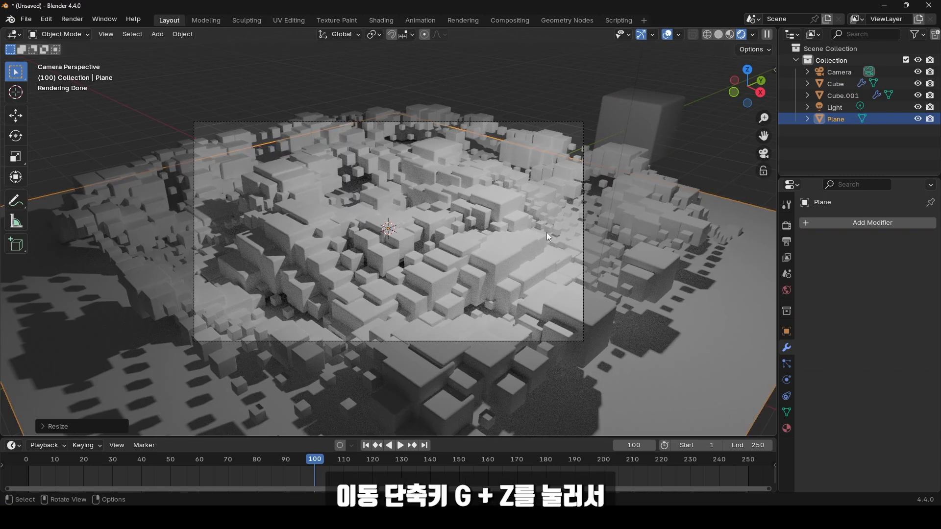
Step: Lower the floor plane about 2.1 m along the Z axis beneath the cube instances
key("g")
key("z")
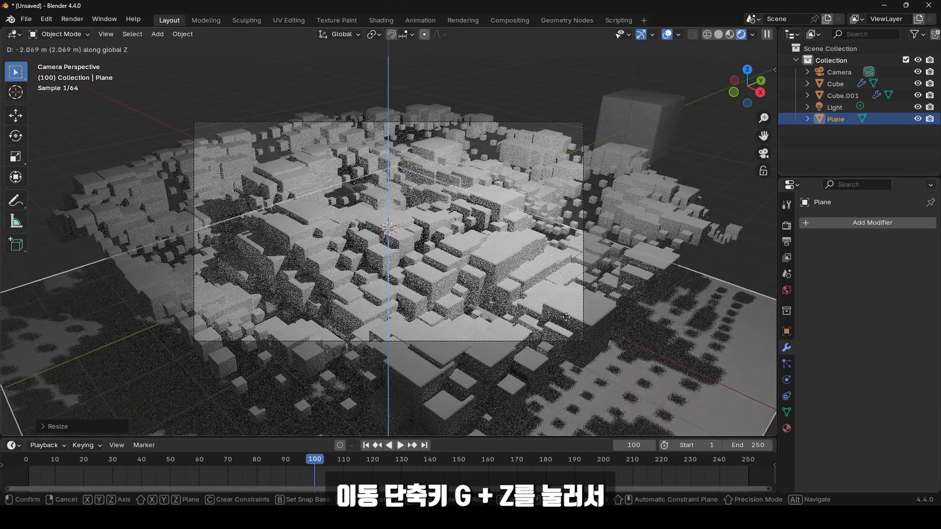
left_click(566, 323)
scroll(559, 319, "down", 3)
middle_click_drag(557, 318, 480, 288, "shift")
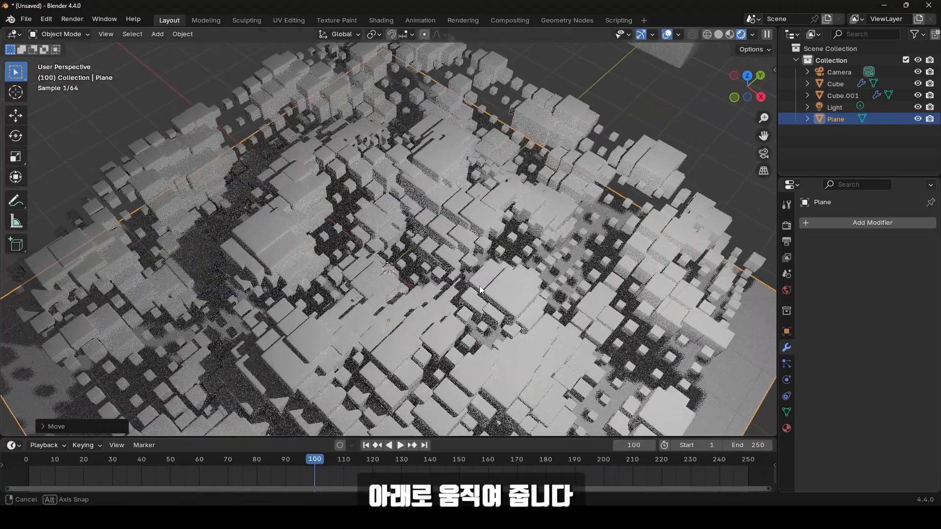
Step: Enlarge the floor plane about 2.6 times so it extends well beyond the cubes and their shadows
scroll(490, 292, "down", 5)
key("s")
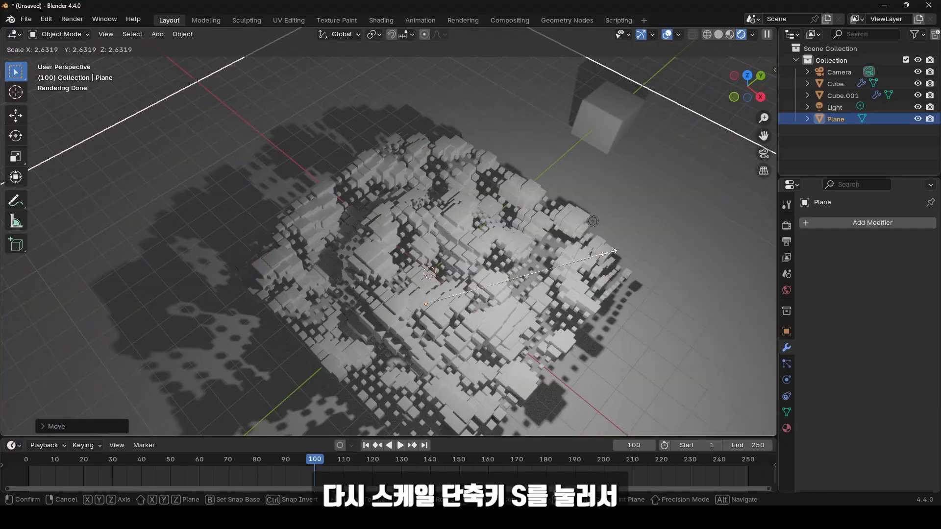
left_click(608, 253)
middle_click_drag(557, 263, 520, 210, "shift")
middle_click_drag(525, 275, 518, 247)
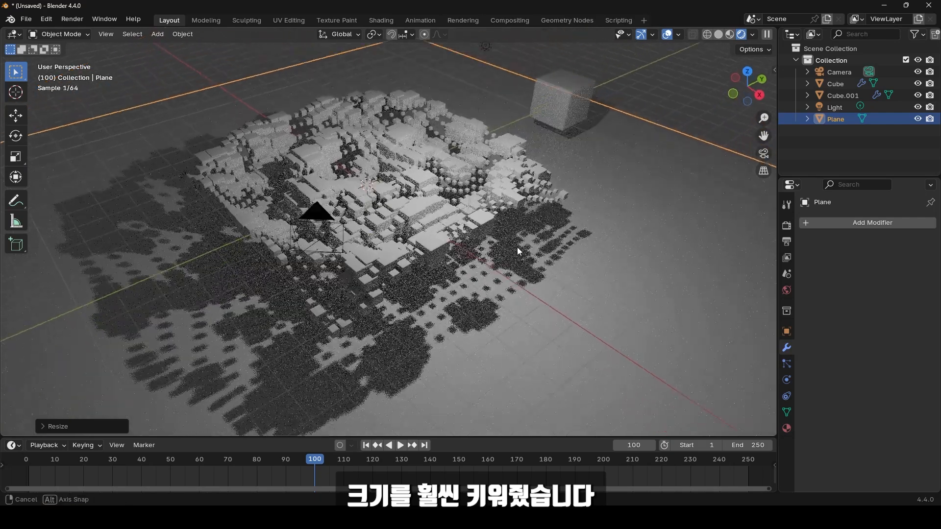
Step: Reposition the camera with Walk Navigation to frame the cube grid straight on from above, and preview the animation through it
key("KP_0")
scroll(420, 211, "up", 5)
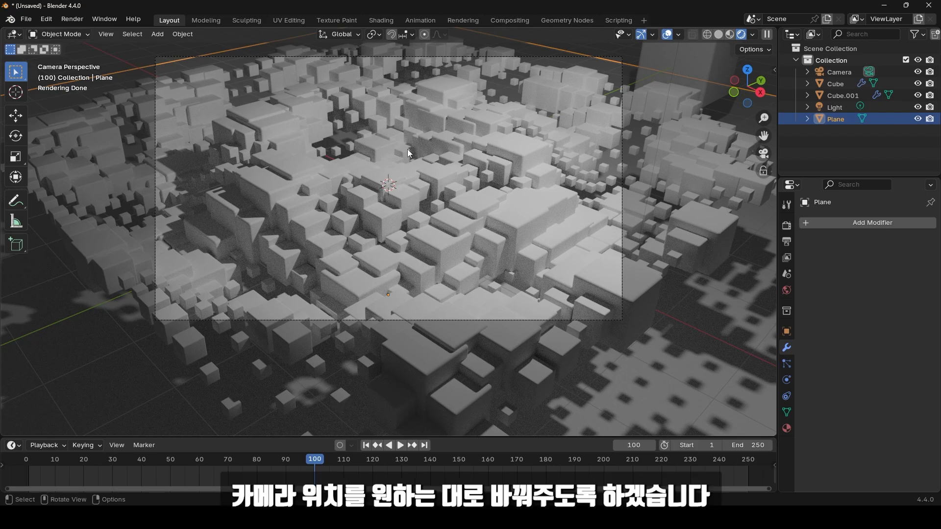
key("q")
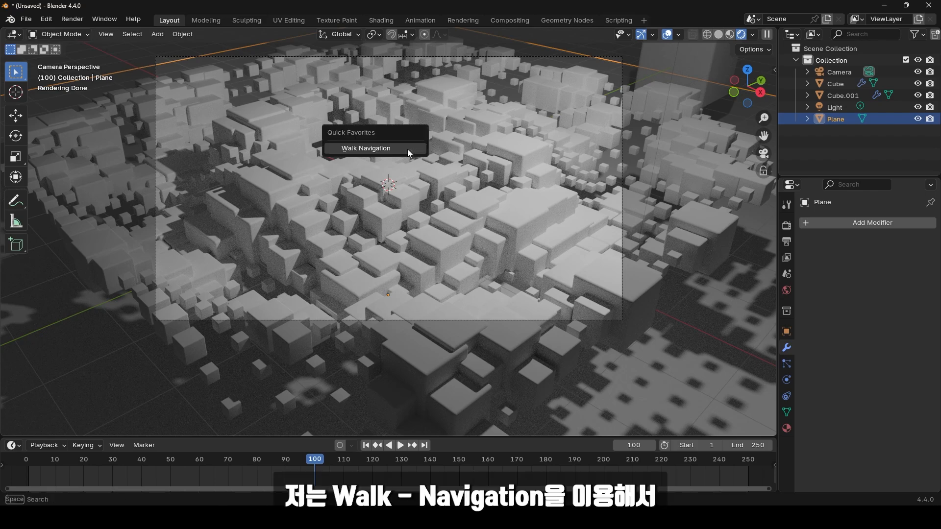
left_click(407, 149)
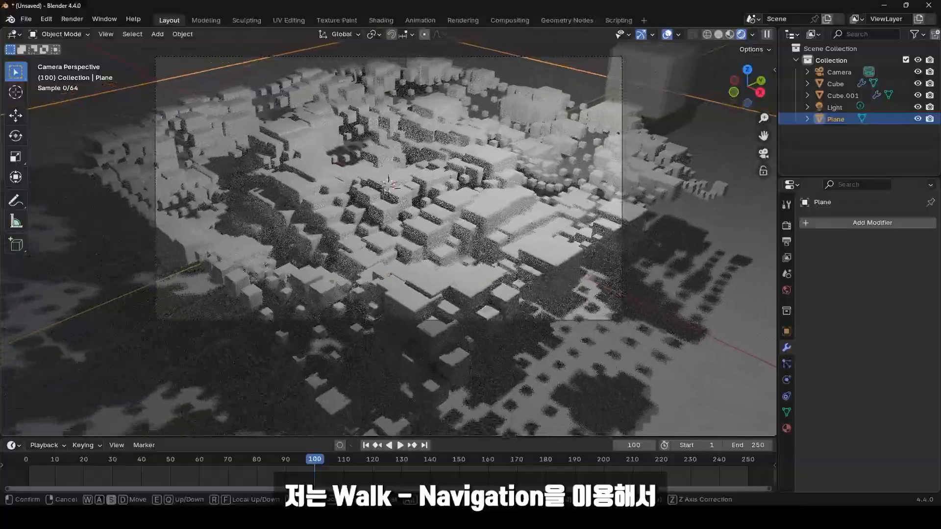
key("s")
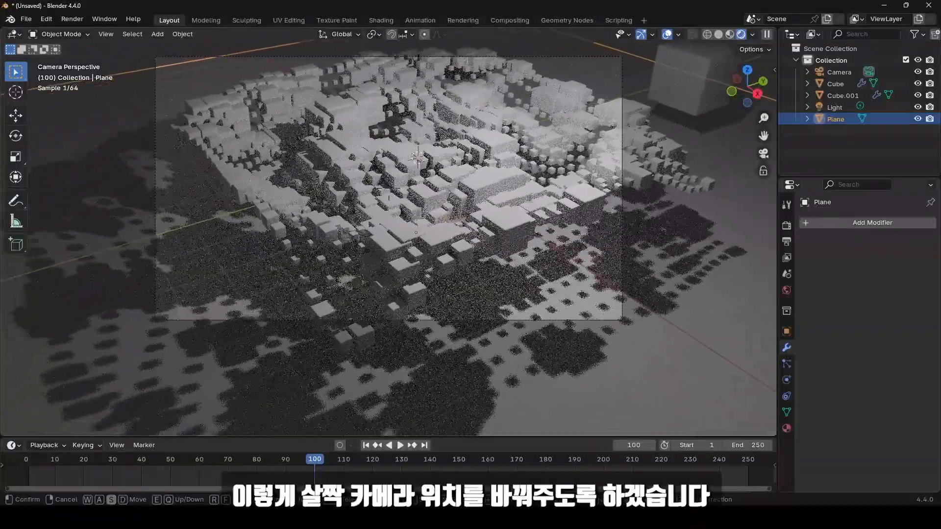
key("d")
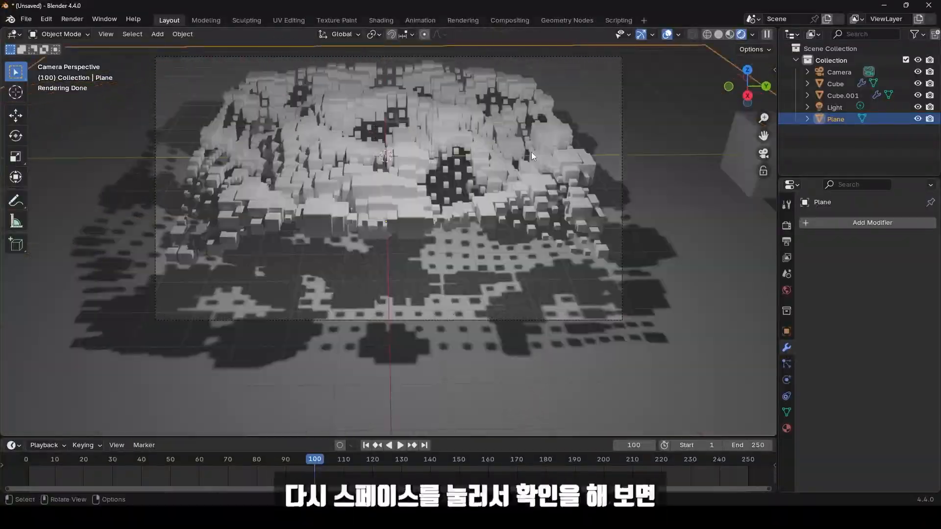
key("space")
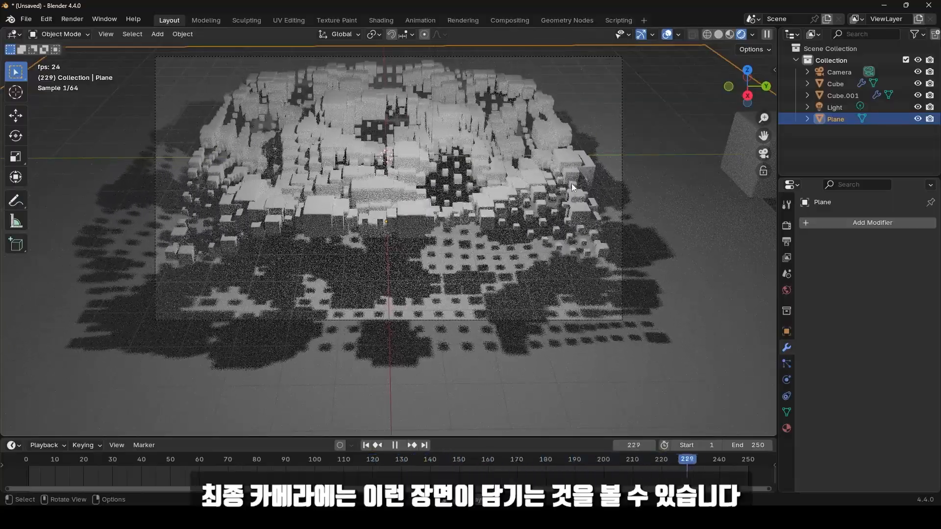
key("space")
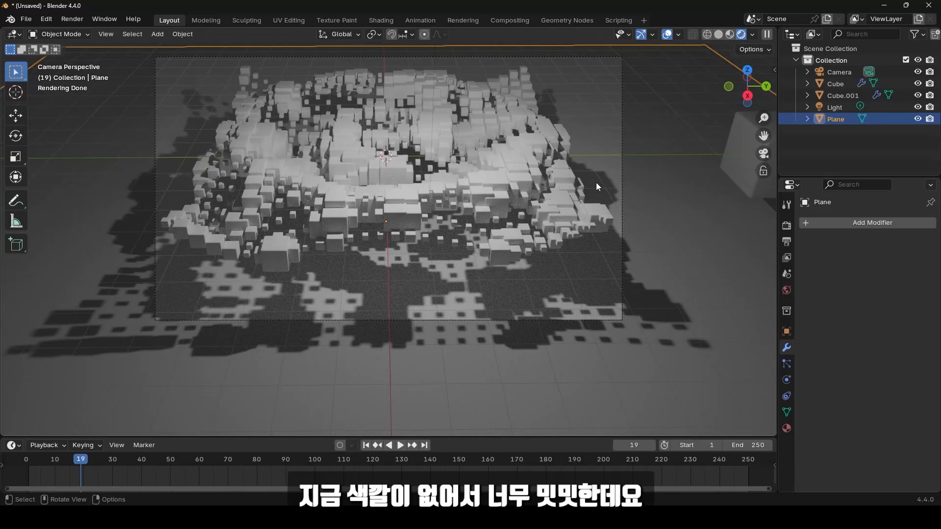
Step: Create a new material for the source cube Cube.001 and set its Base Color to light pink
left_click(739, 142)
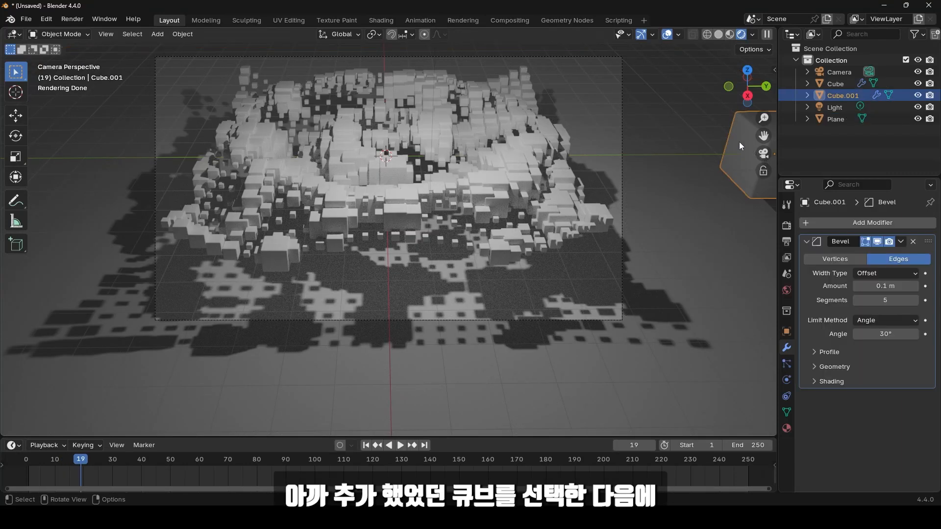
left_click(785, 429)
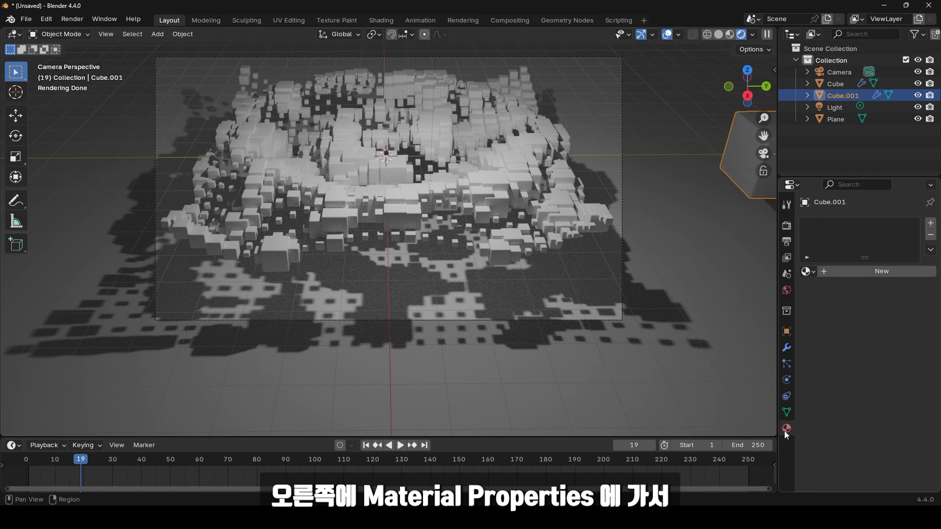
left_click(882, 272)
left_click(888, 343)
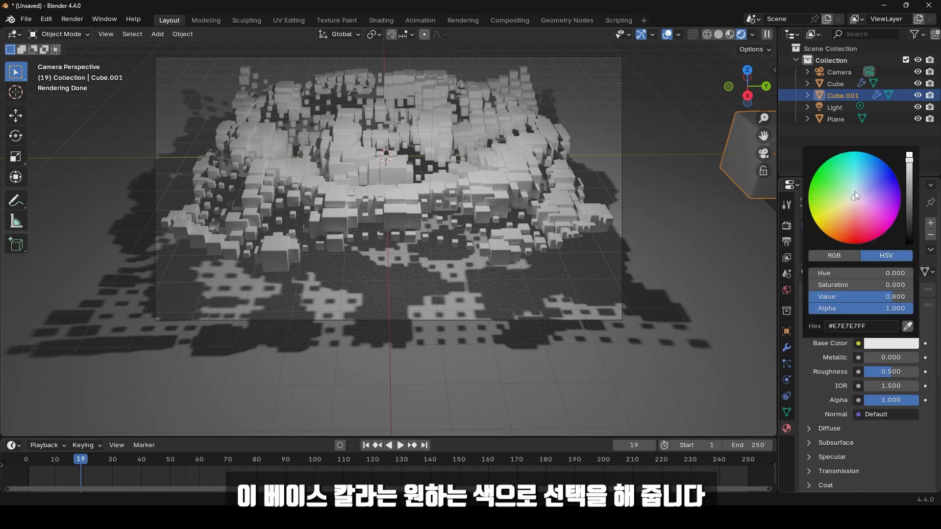
mouse_move(853, 198)
left_mouse_down()
mouse_move(855, 181)
mouse_move(851, 217)
mouse_move(859, 212)
left_mouse_up()
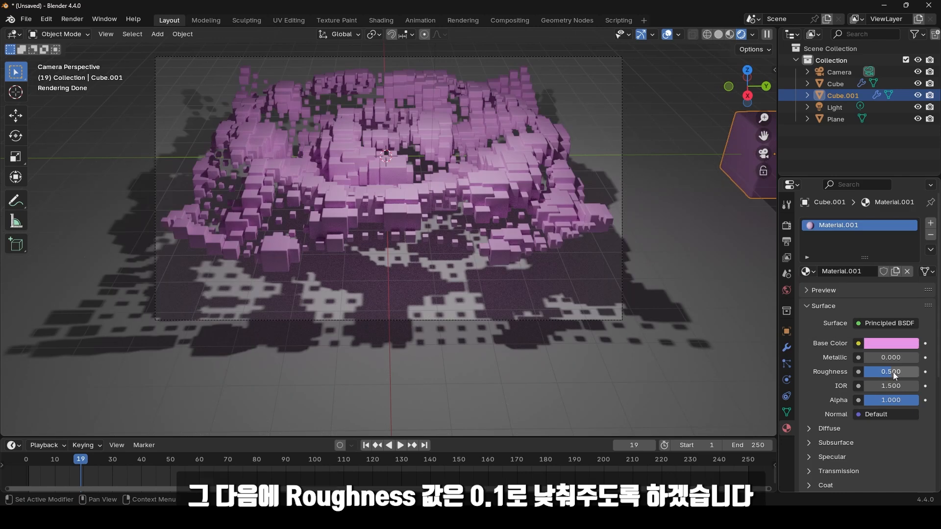
Step: Set the Roughness of the source cube's pink material to 0.1
left_click_drag(895, 372, 882, 371)
left_click(880, 372)
type("0")
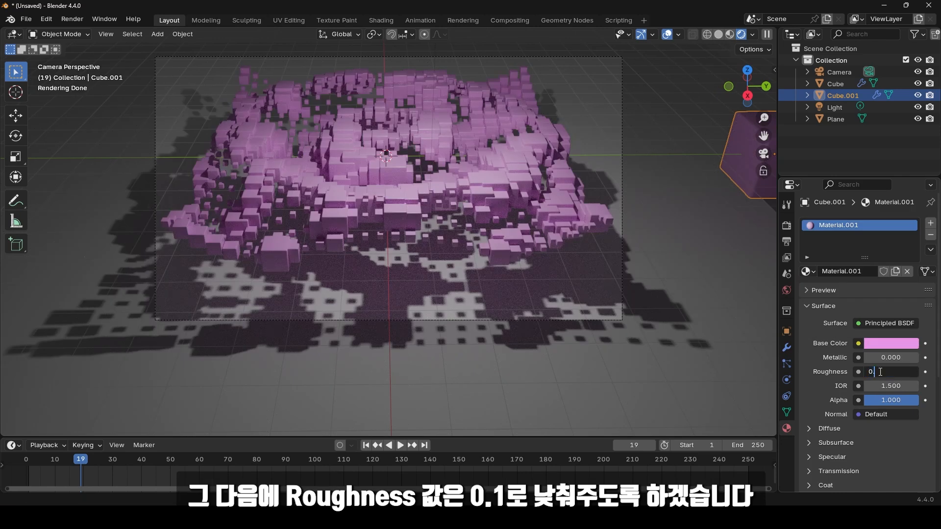
type(".1")
key("Return")
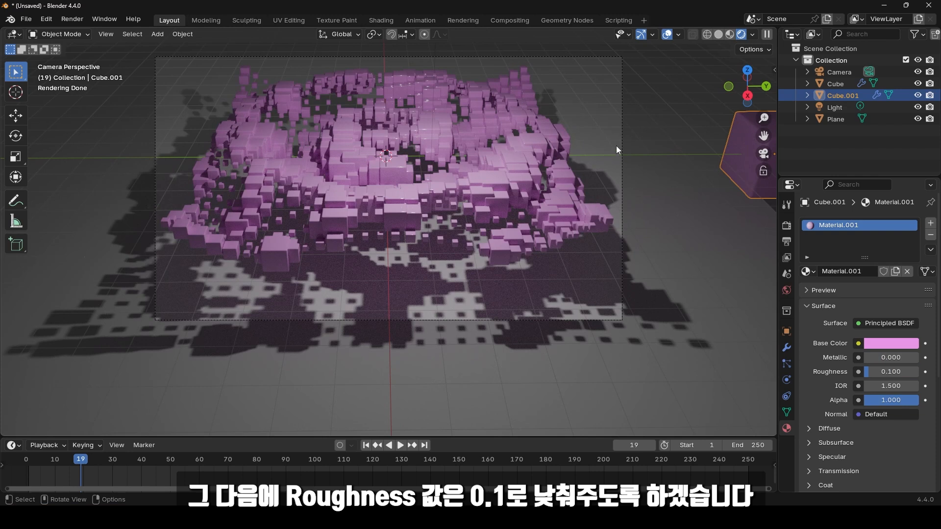
Step: Assign the existing Material.001 to the floor plane and play back the animation, stopping at frame 169
left_click(601, 132)
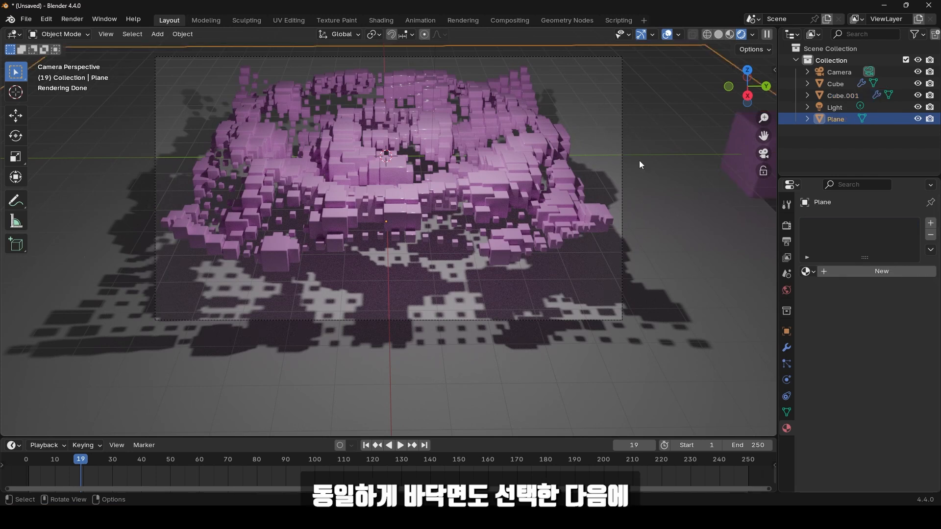
left_click(816, 273)
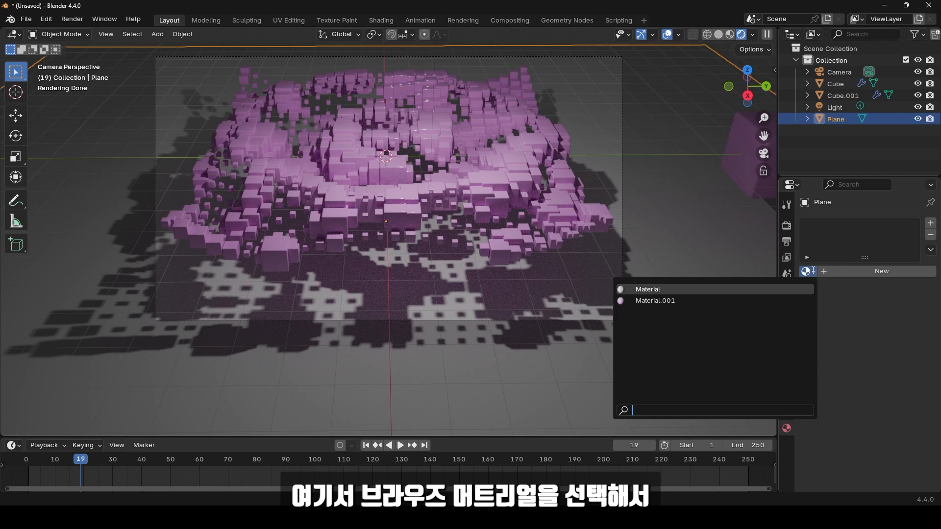
left_click(660, 301)
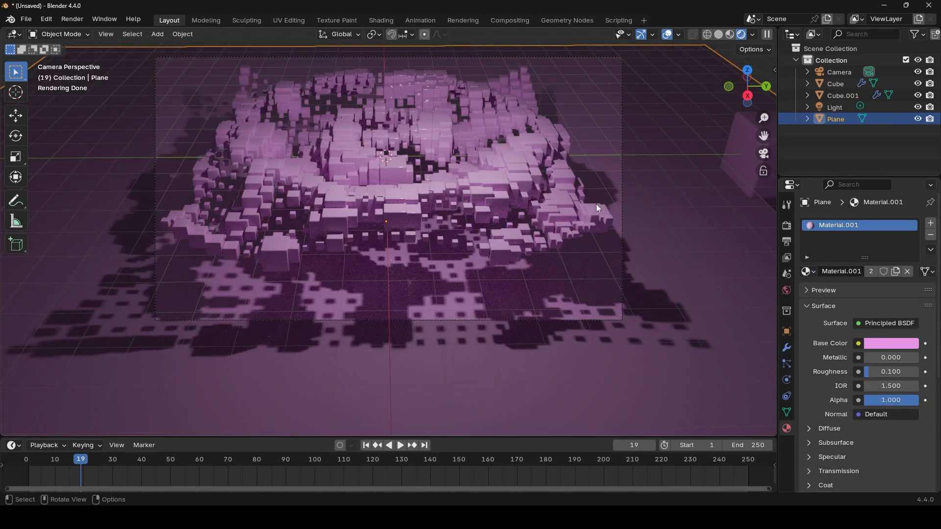
key("space")
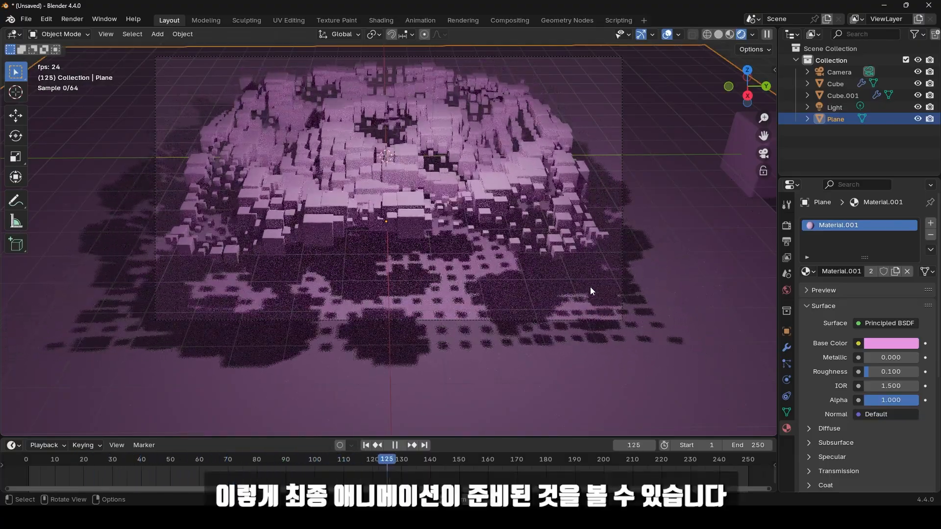
key("space")
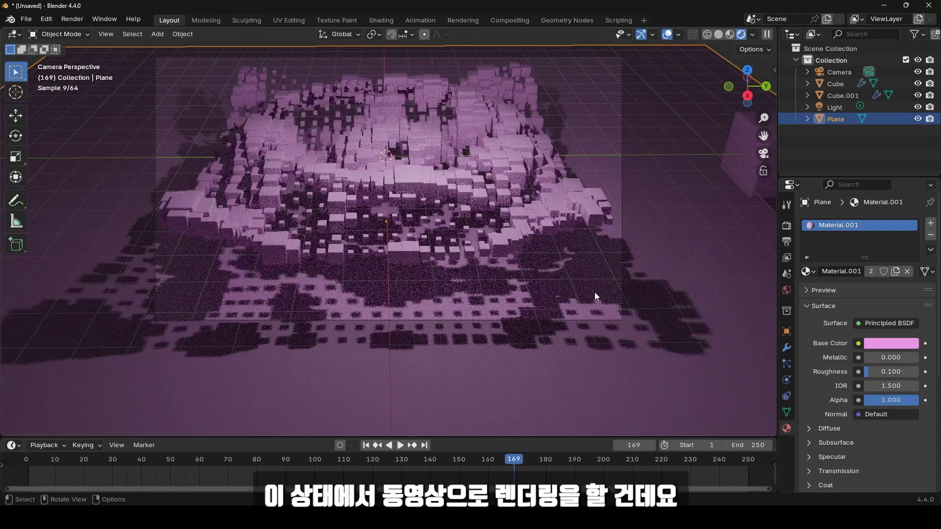
Step: Set the scene's output frame rate to 30 fps
left_click(787, 242)
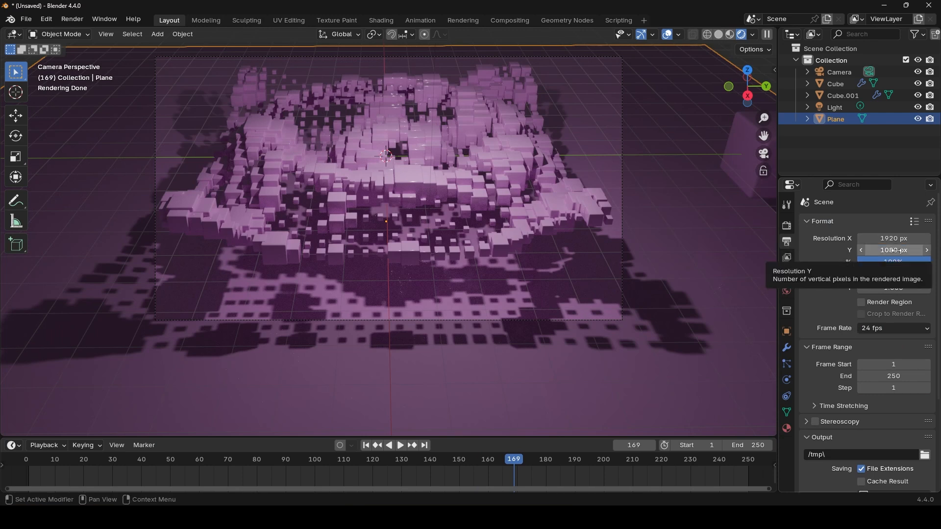
left_click(898, 328)
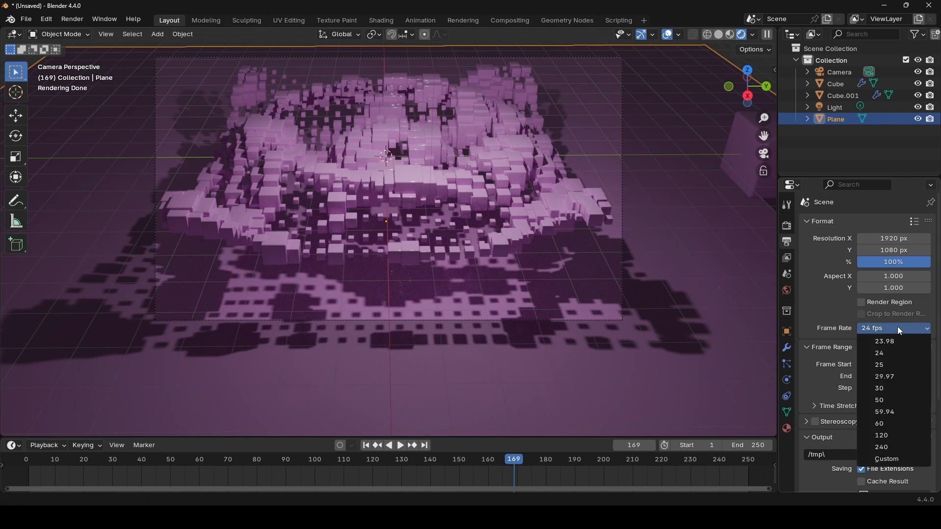
left_click(892, 390)
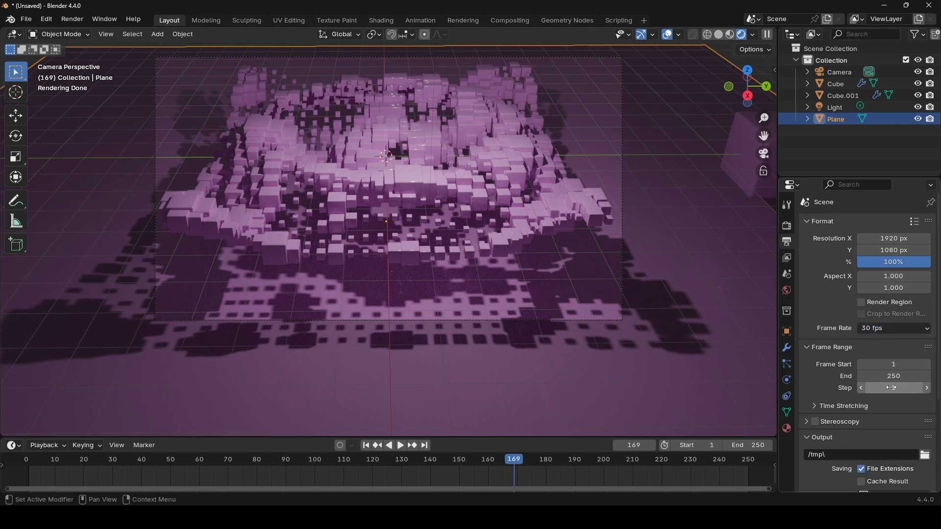
Step: Set the render output path to the test folder on the Desktop
scroll(870, 341, "down", 5)
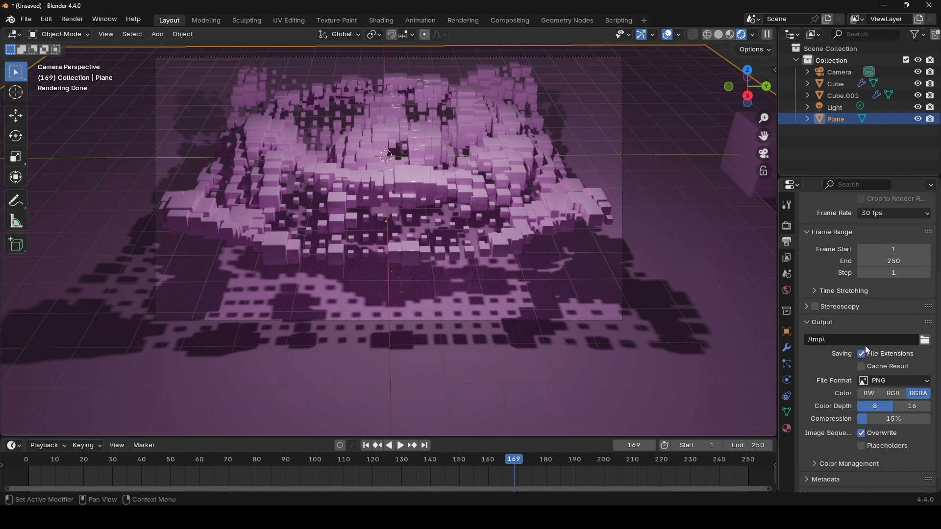
left_click(925, 341)
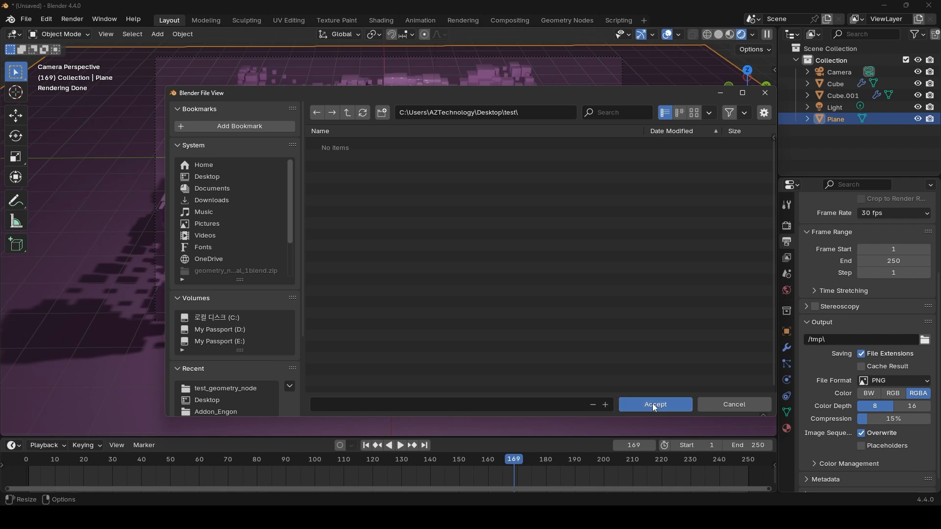
left_click(653, 405)
scroll(836, 399, "down", 1)
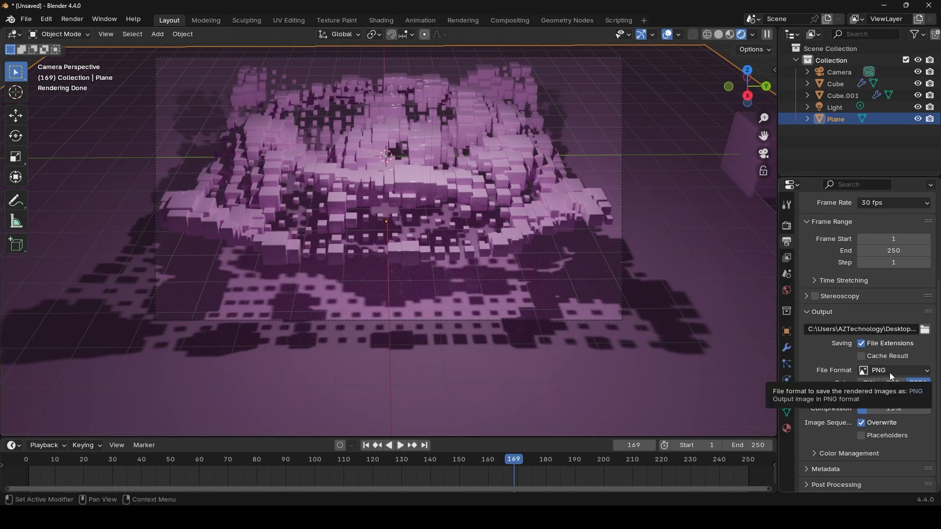
scroll(891, 375, "up", 2)
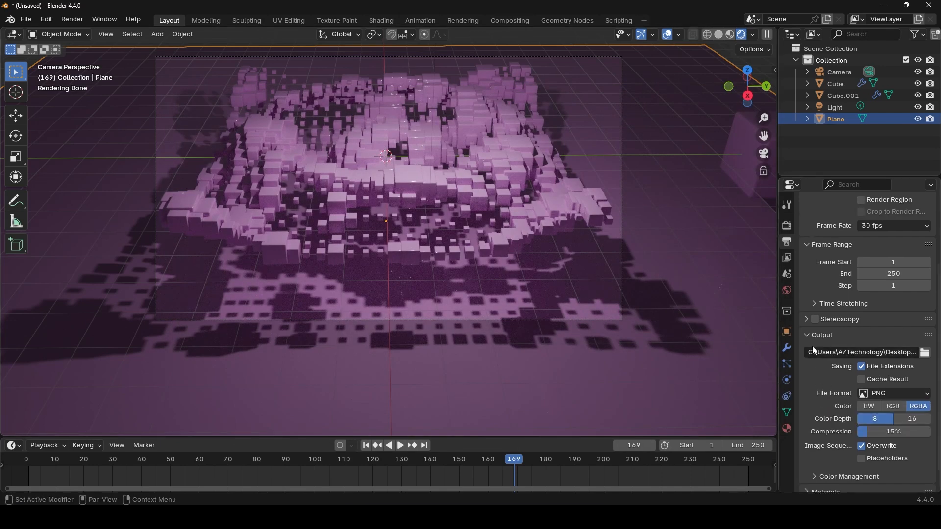
Step: Set the render color management's View Transform to Filmic and its Look to High Contrast
left_click(788, 224)
scroll(860, 387, "down", 5)
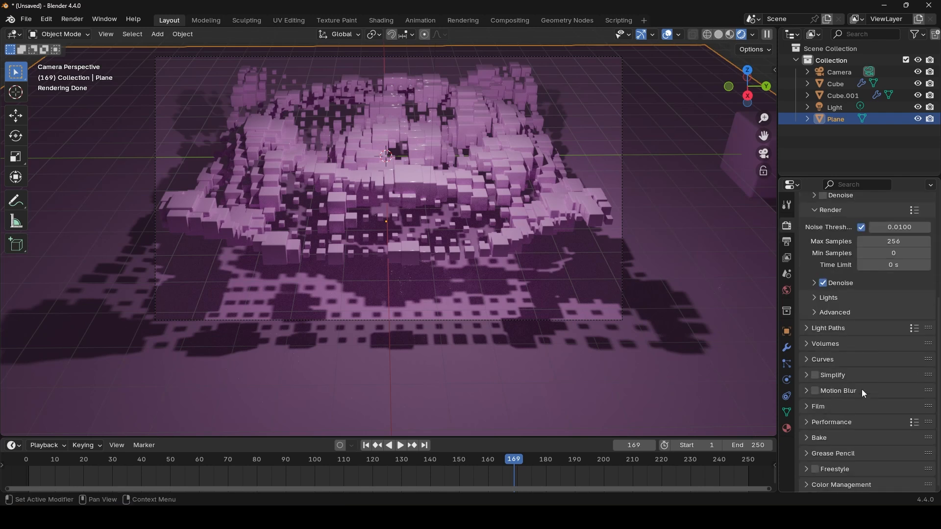
left_click(822, 486)
scroll(866, 460, "down", 6)
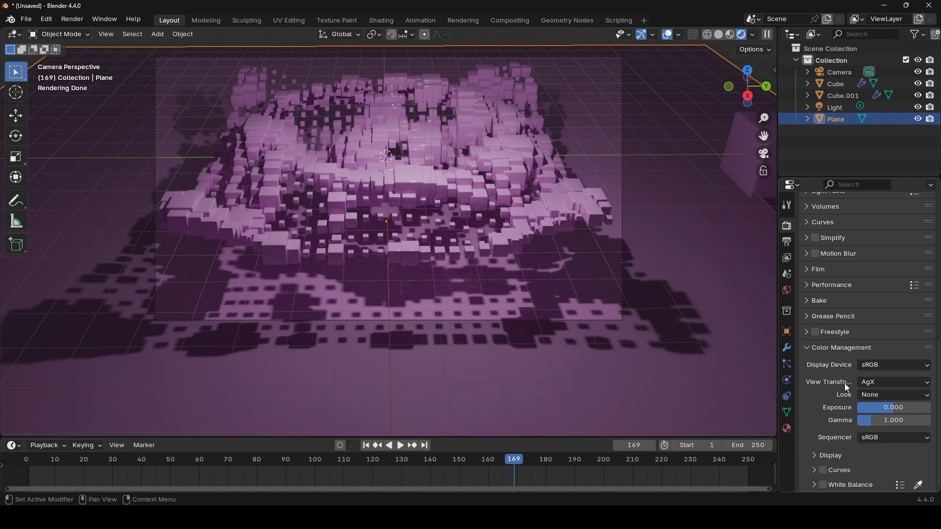
left_click(886, 383)
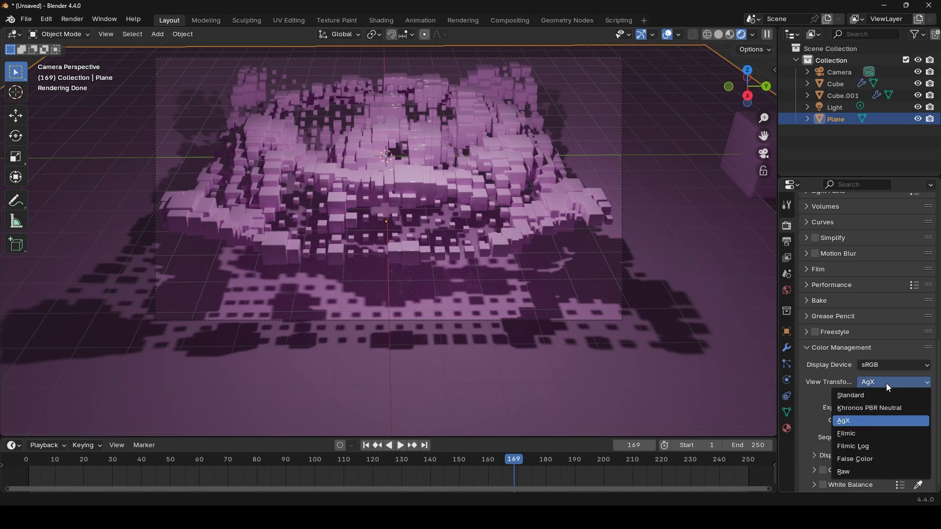
left_click(861, 433)
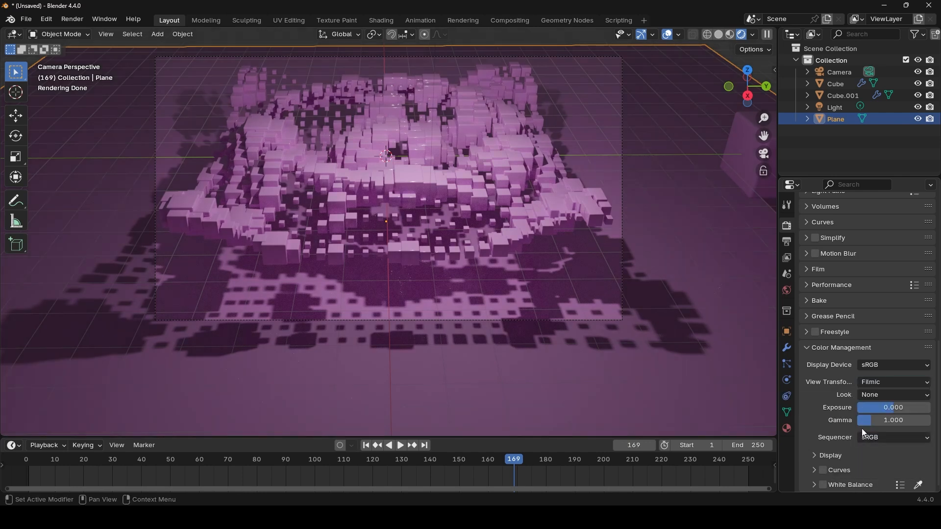
left_click(882, 397)
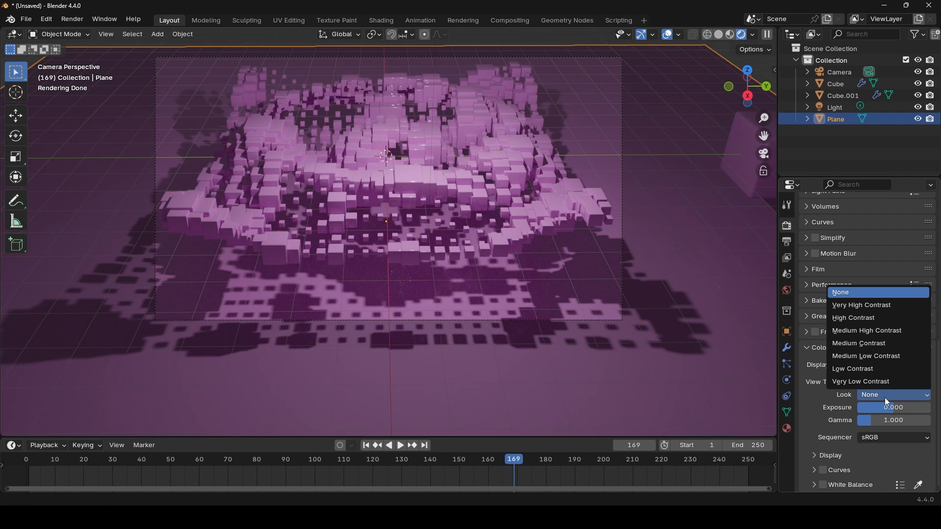
left_click(865, 319)
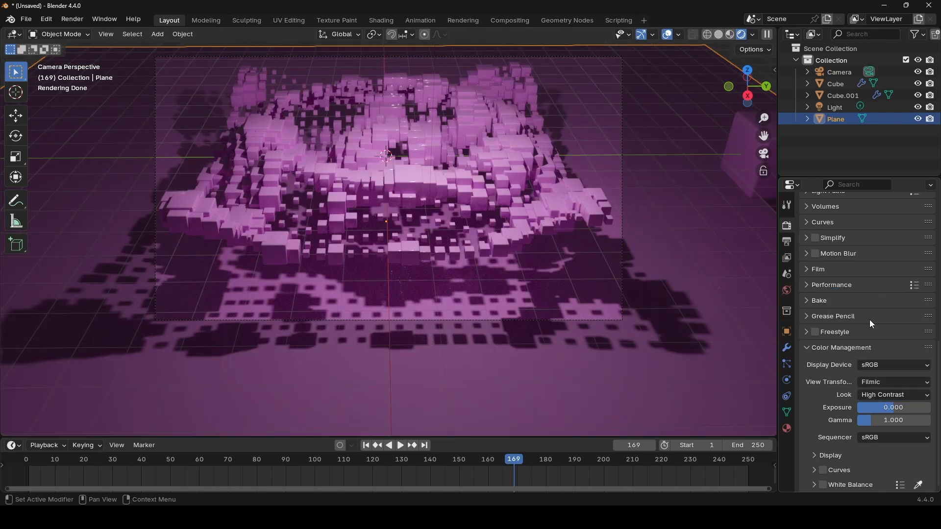
Step: Convert the scene's point light to an Area light and set its Power to 500 W
left_click(835, 108)
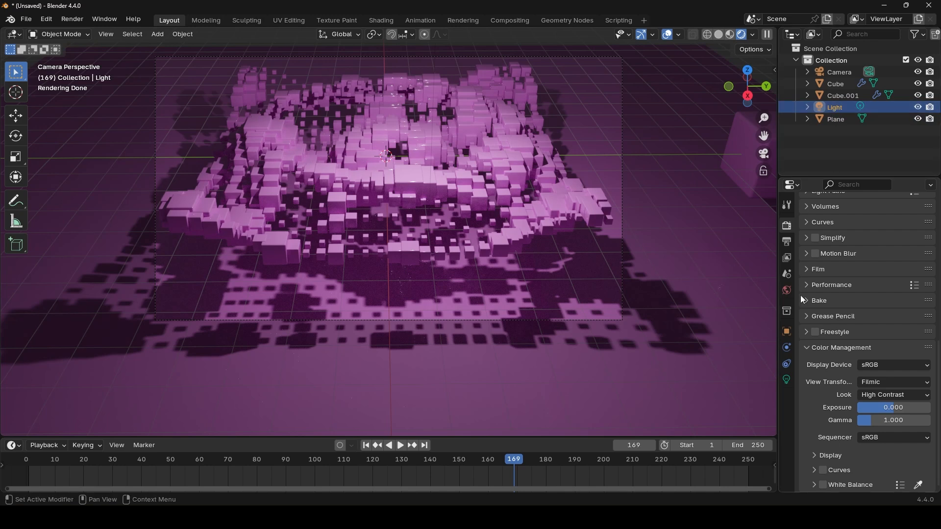
left_click(788, 380)
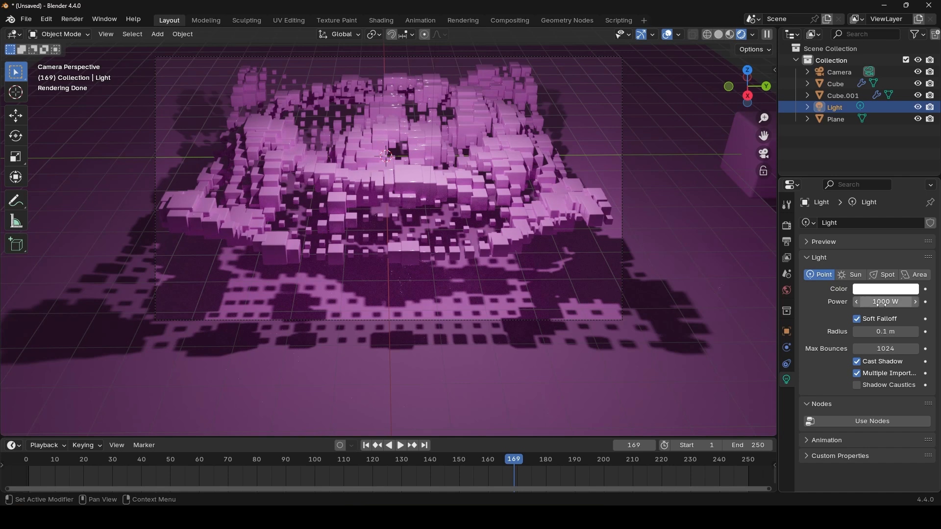
left_click(915, 275)
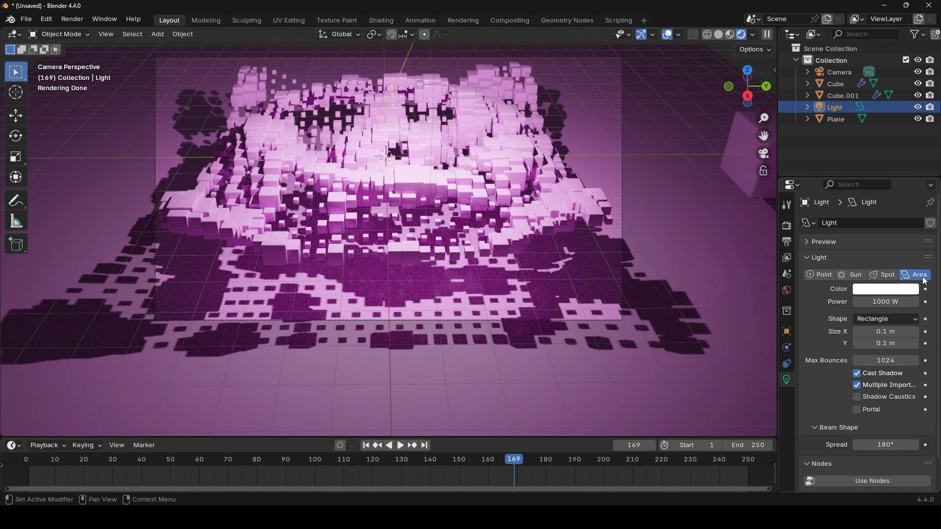
left_click(884, 302)
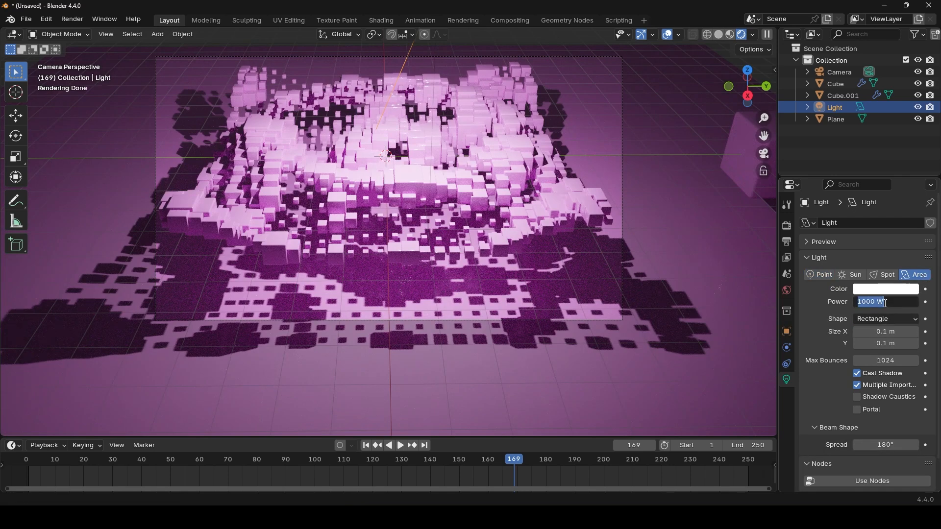
type("500")
key("Return")
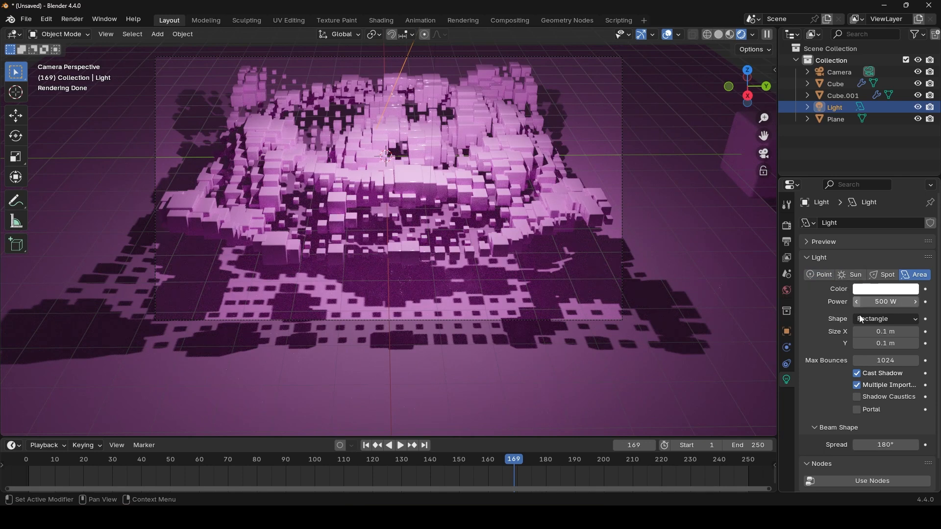
Step: Set the area light's Shape to Disk and its beam Spread to 35°, readjusting the Spread to 70°
left_click(885, 324)
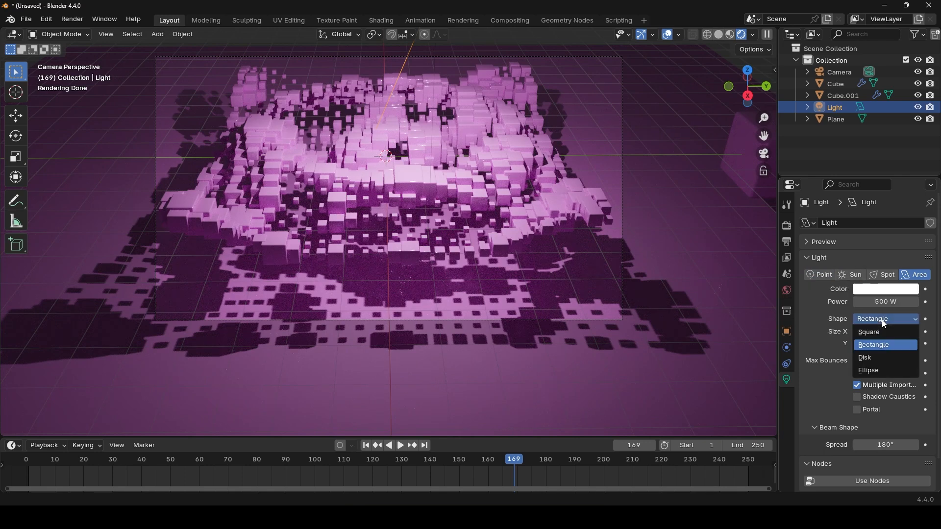
left_click(881, 357)
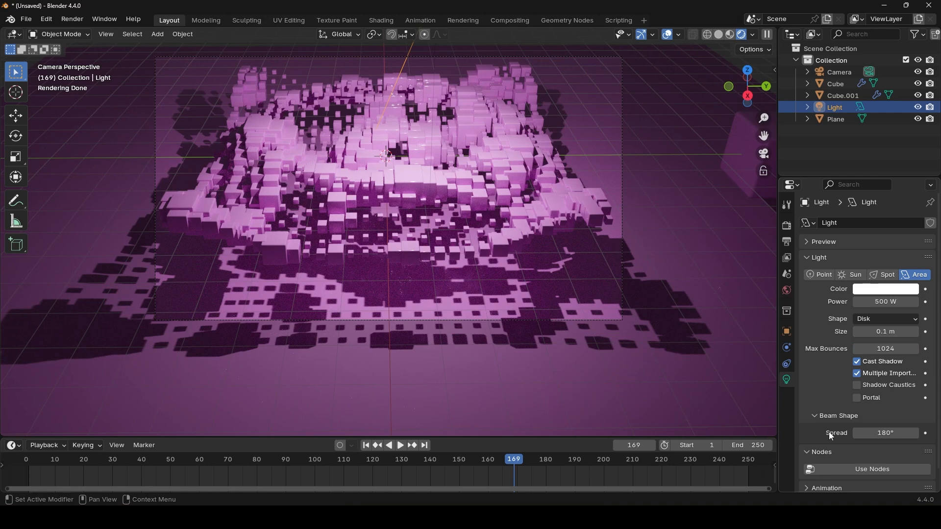
left_click(892, 434)
type("35")
key("Return")
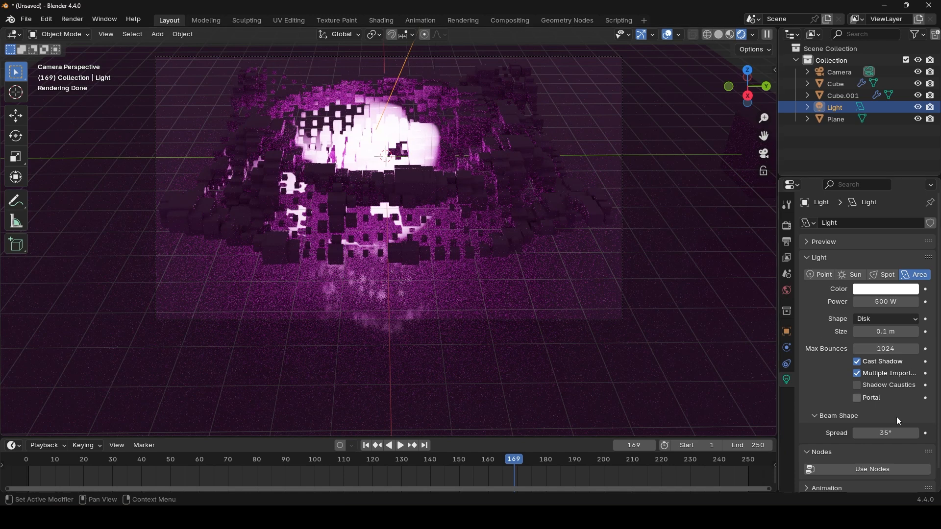
mouse_move(880, 433)
left_mouse_down()
mouse_move(904, 433)
mouse_move(885, 434)
left_mouse_up()
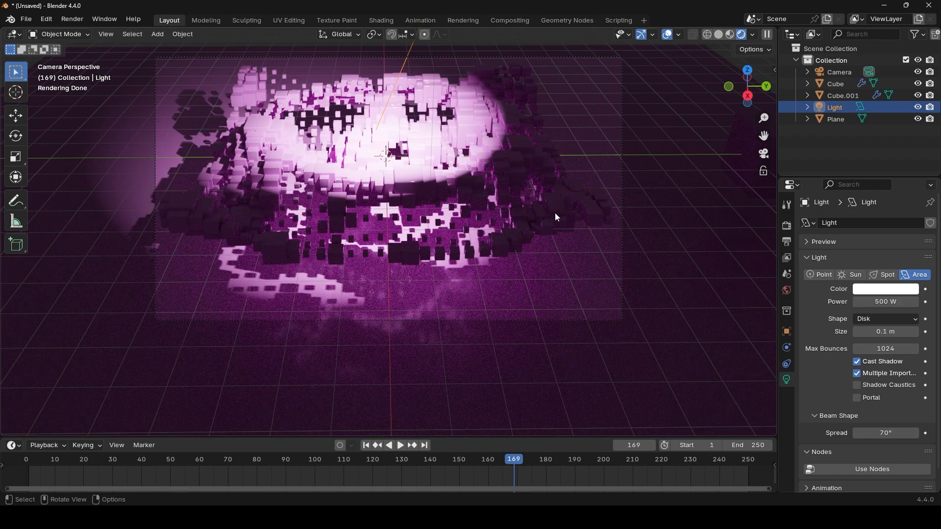
Step: Rotate the area light with trackball rotation to center its beam on the cube grid
key("r")
key("r")
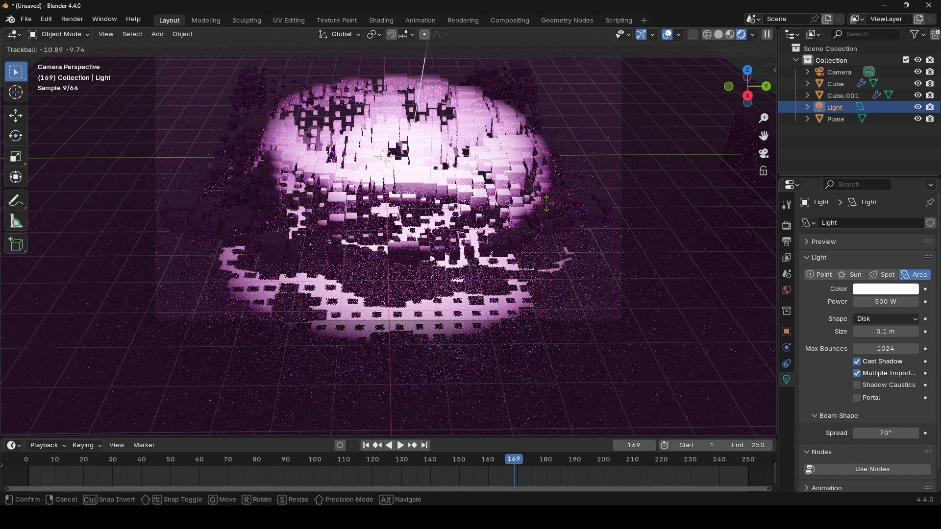
left_click(549, 202)
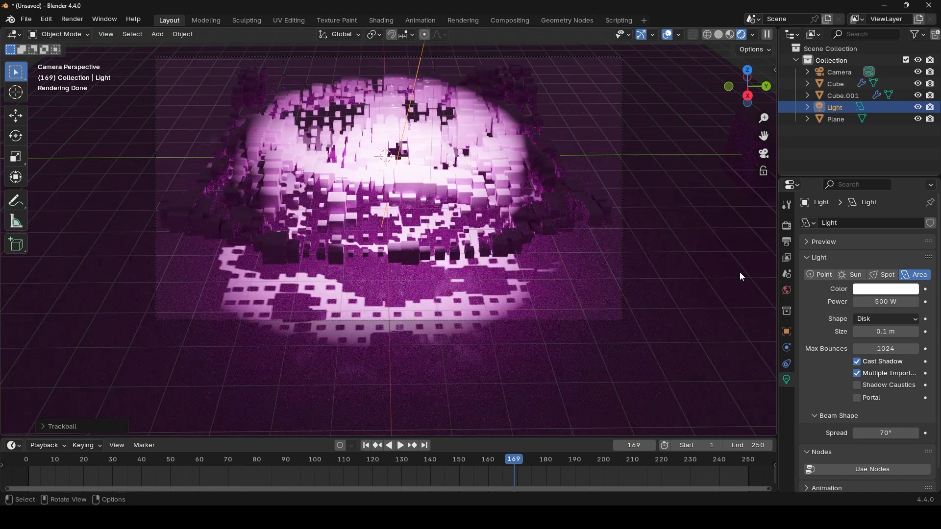
Step: Set the area light's Power to 200 W
left_click(883, 302)
type("2")
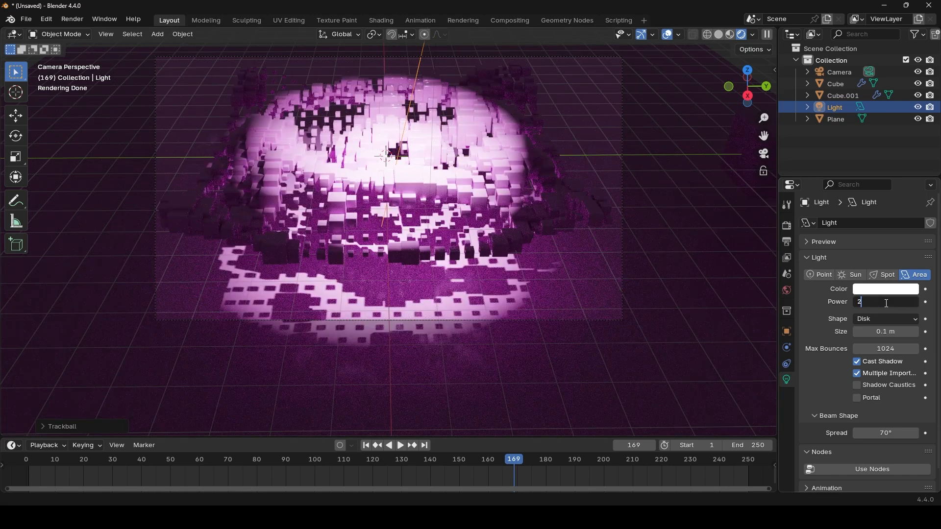
type("00")
key("Return")
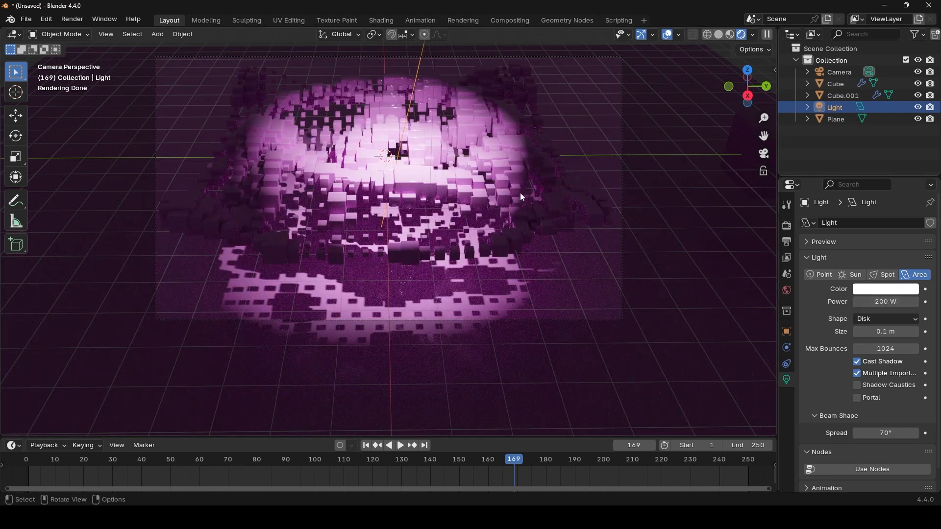
Step: Play the animation while setting the area light's Spread to 100°, and stop playback at frame 45
key("space")
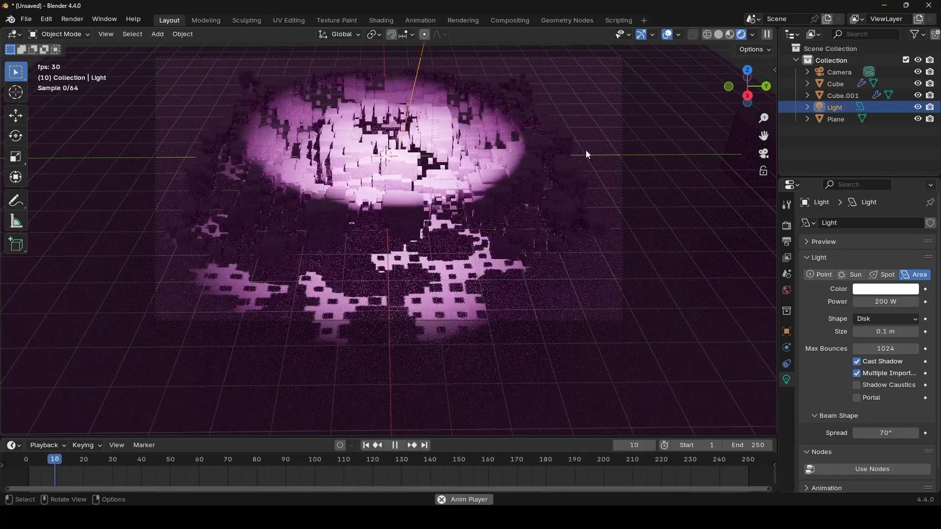
mouse_move(885, 433)
left_mouse_down()
mouse_move(932, 433)
mouse_move(881, 434)
left_mouse_up()
double_click(881, 433)
type("100")
key("Return")
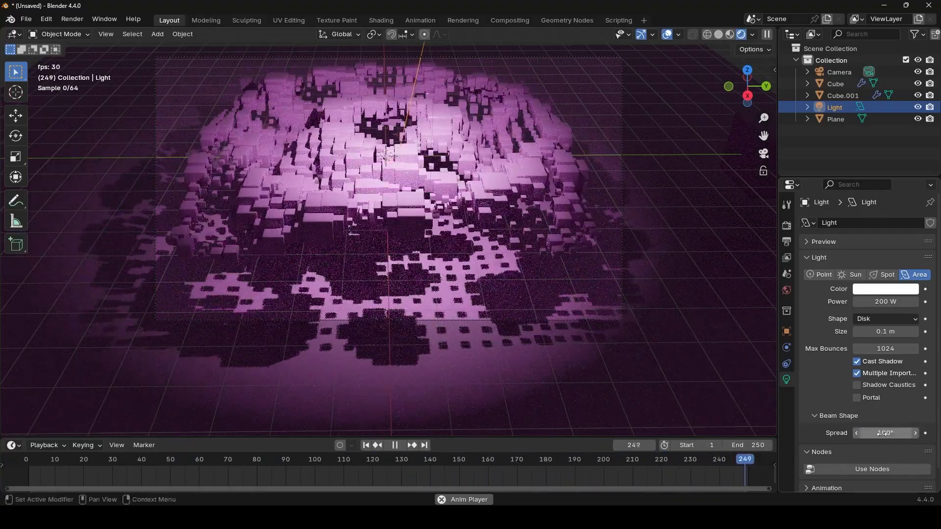
key("space")
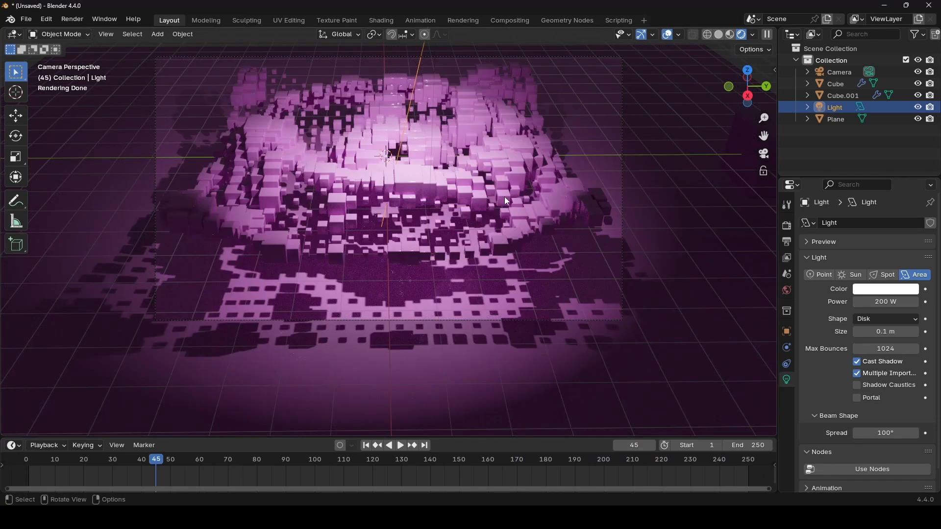
Step: Render a test image of frame 45, close the result, and start rendering the full animation
left_click(788, 227)
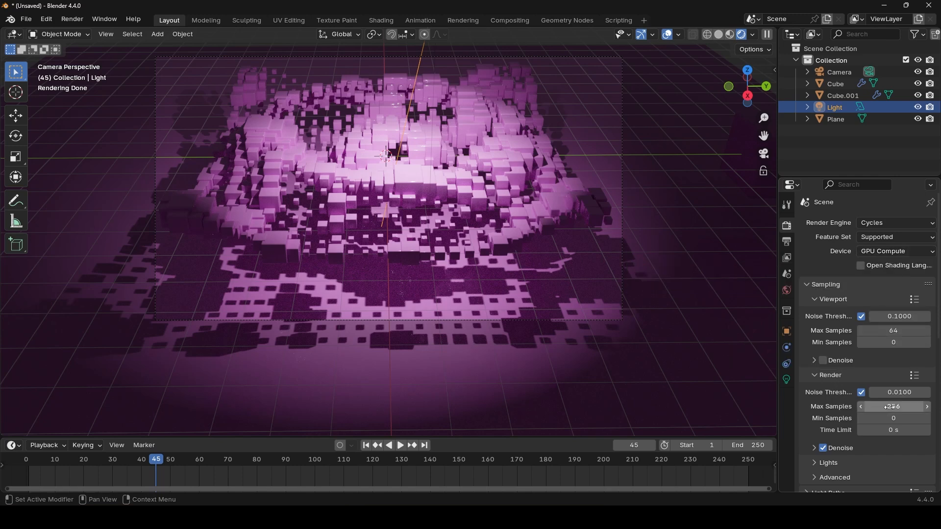
left_click(73, 19)
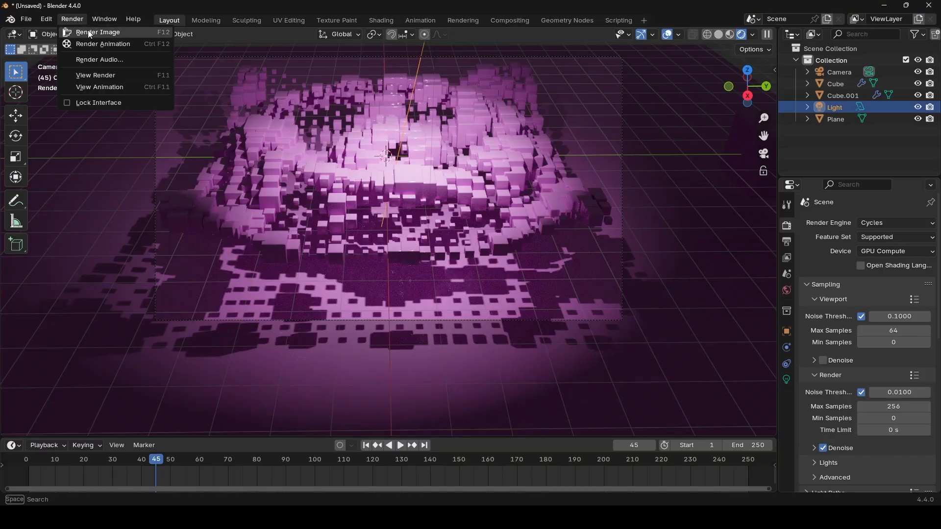
left_click(89, 32)
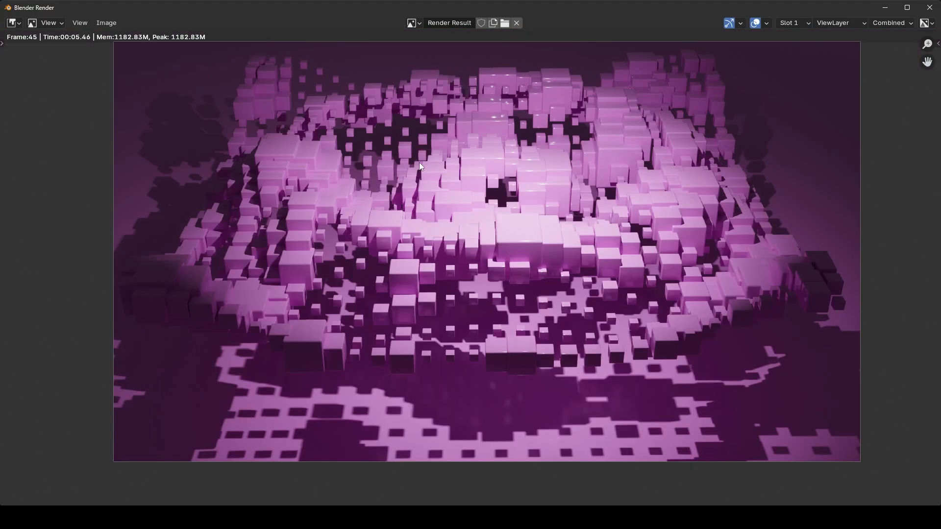
left_click(930, 7)
left_click(73, 18)
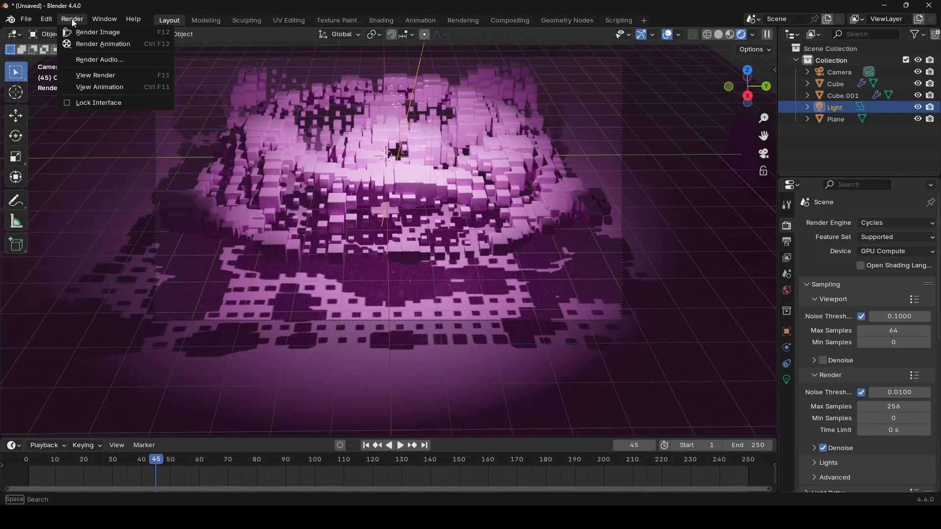
left_click(113, 46)
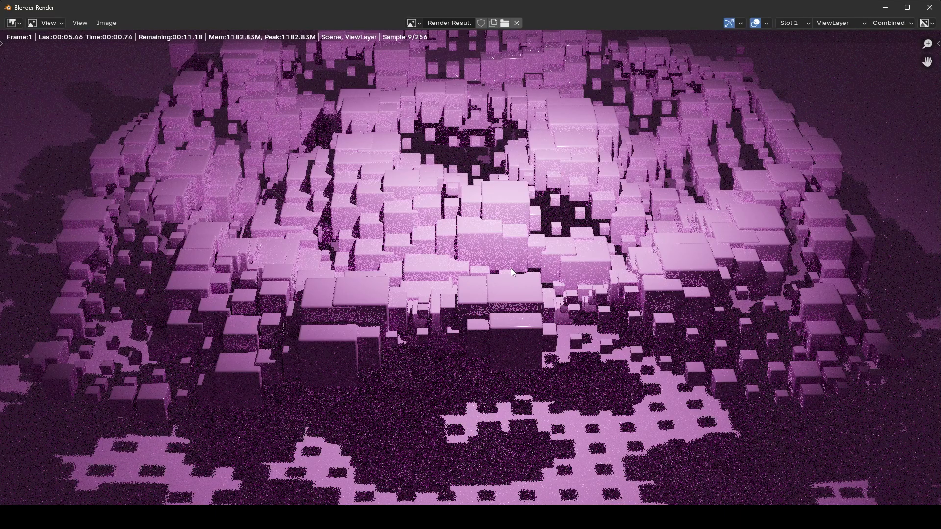